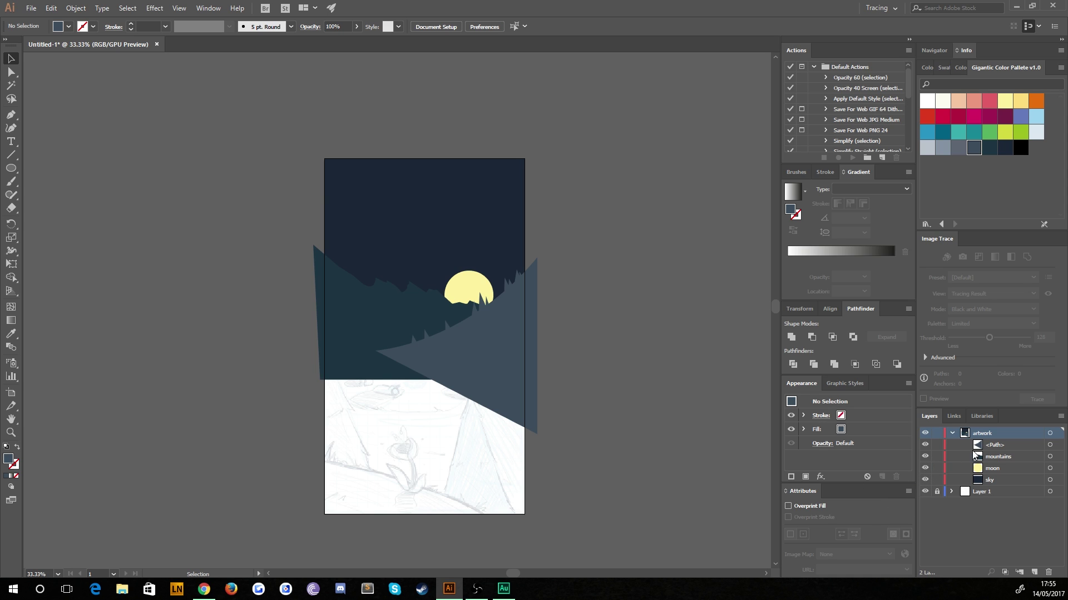
Rename the top path in the artwork layer as trees, and hide the trees, mountains, moon and sky objects.
{"action": "double_click", "coordinate": [995, 445]}
{"action": "type", "text": "trees"}
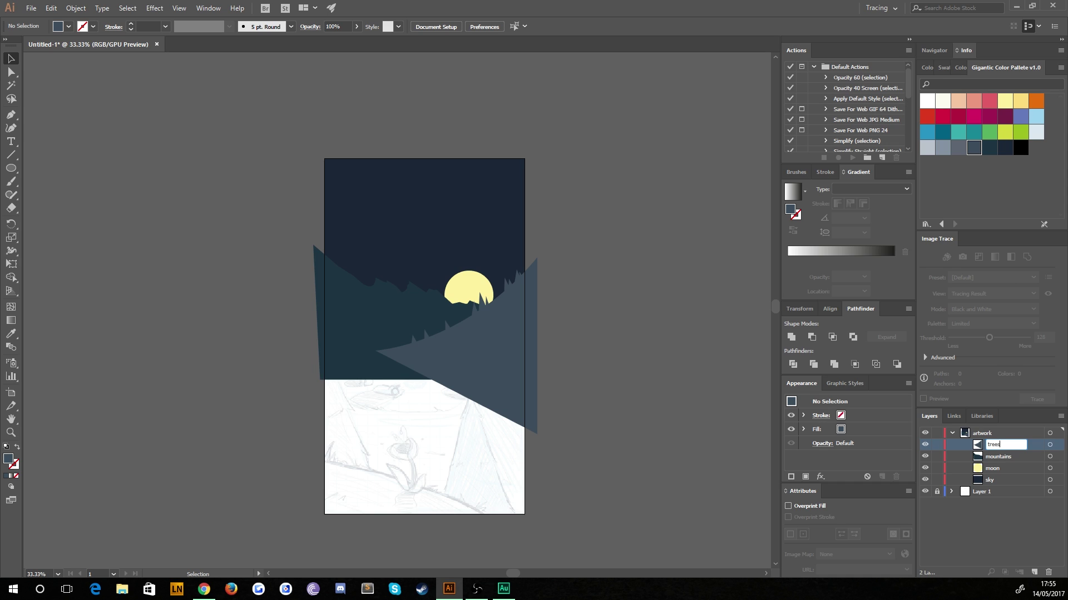
{"action": "key", "text": "Return"}
{"action": "left_click_drag", "start_coordinate": [925, 481], "coordinate": [925, 444]}
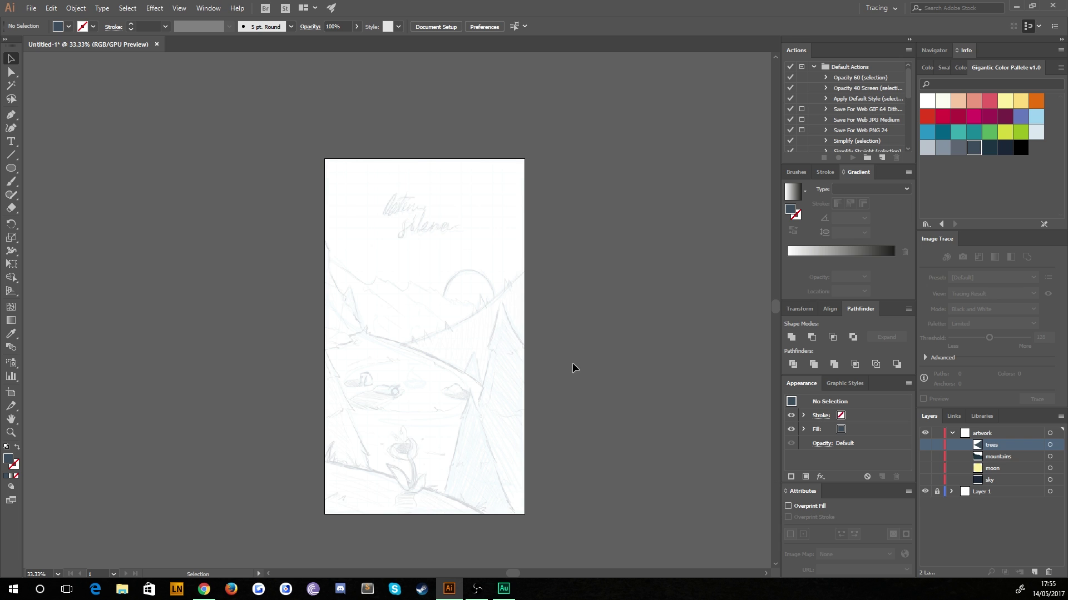
Trace the small pine beside the large right-hand tree as a closed path with branch notches on both edges, about 102 by 201 px.
{"action": "key", "text": "ctrl+plus"}
{"action": "key", "text": "ctrl+plus"}
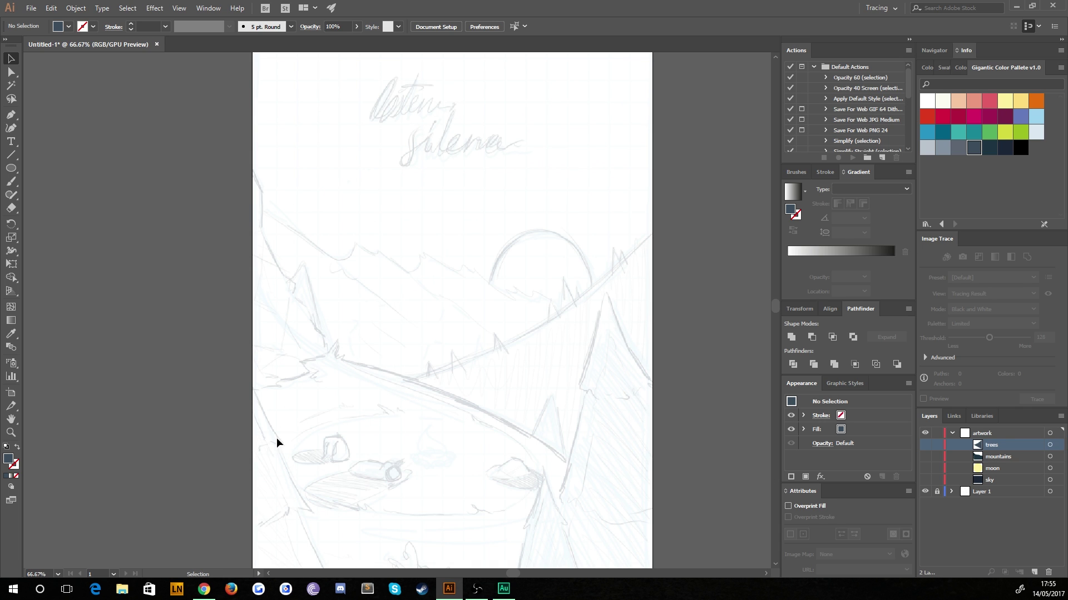
{"action": "left_click_drag", "start_coordinate": [301, 469], "coordinate": [284, 382]}
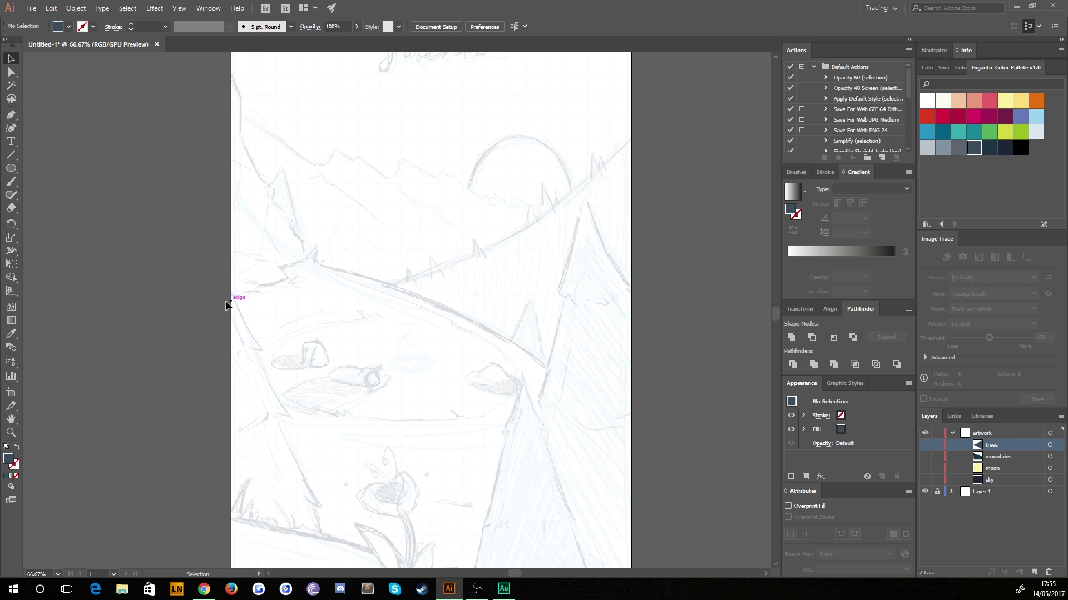
{"action": "left_click_drag", "start_coordinate": [244, 201], "coordinate": [318, 261]}
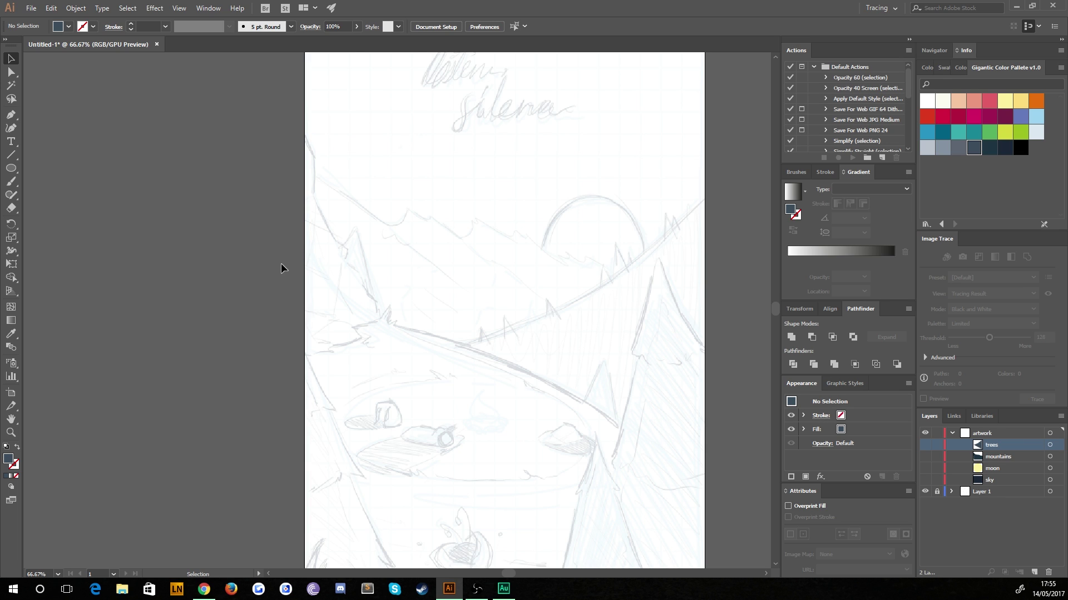
{"action": "key", "text": "a"}
{"action": "key", "text": "ctrl+plus"}
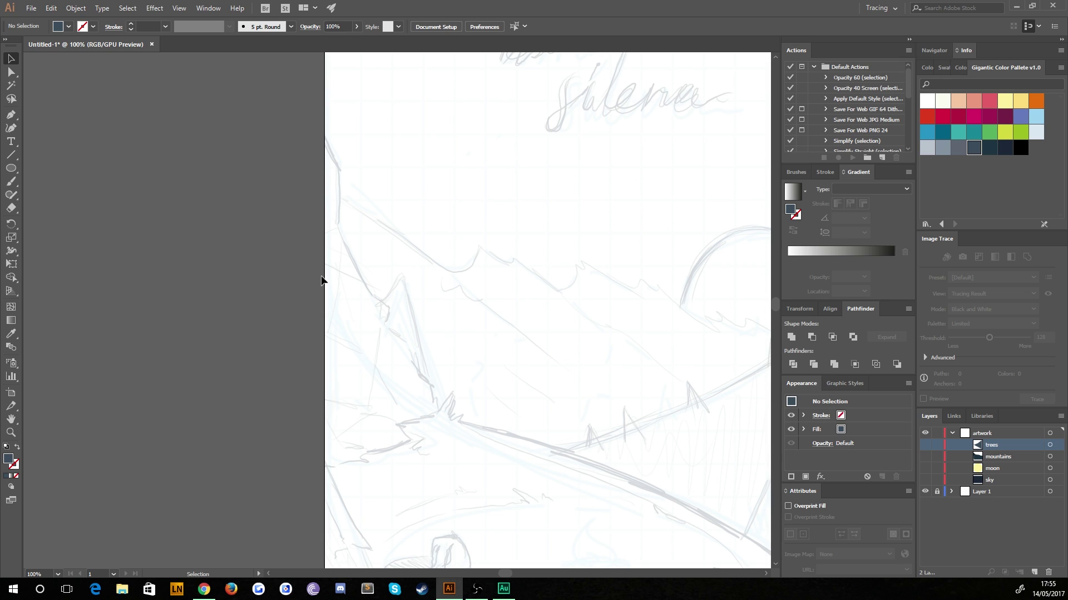
{"action": "left_click", "coordinate": [11, 115]}
{"action": "left_click_drag", "start_coordinate": [644, 452], "coordinate": [417, 350]}
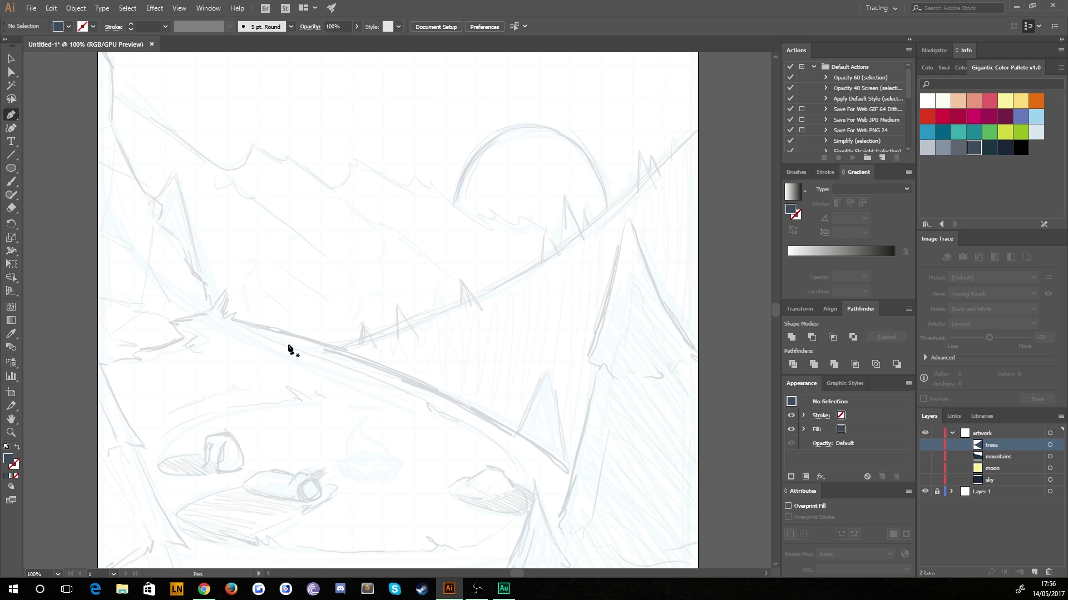
{"action": "left_click_drag", "start_coordinate": [534, 434], "coordinate": [518, 396]}
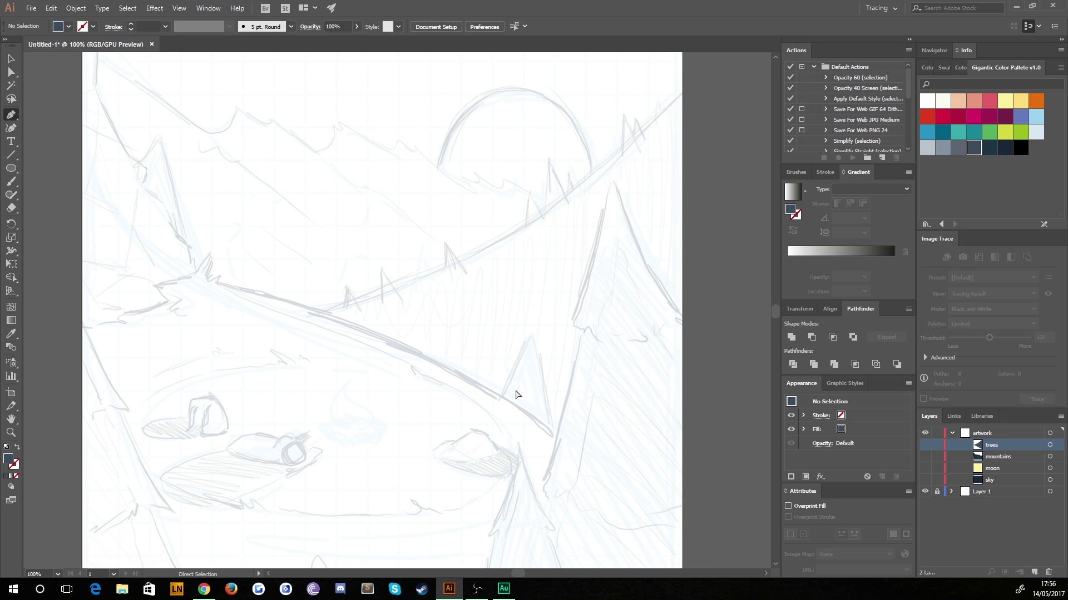
{"action": "key", "text": "ctrl+="}
{"action": "key", "text": "ctrl+="}
{"action": "left_click_drag", "start_coordinate": [598, 456], "coordinate": [490, 354]}
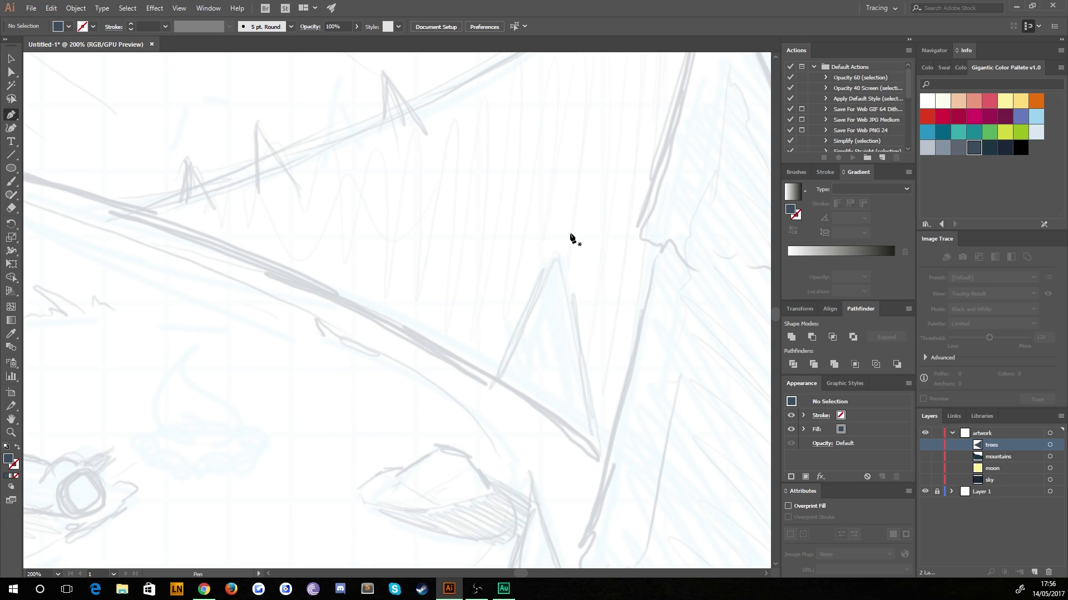
{"action": "left_click", "coordinate": [556, 239]}
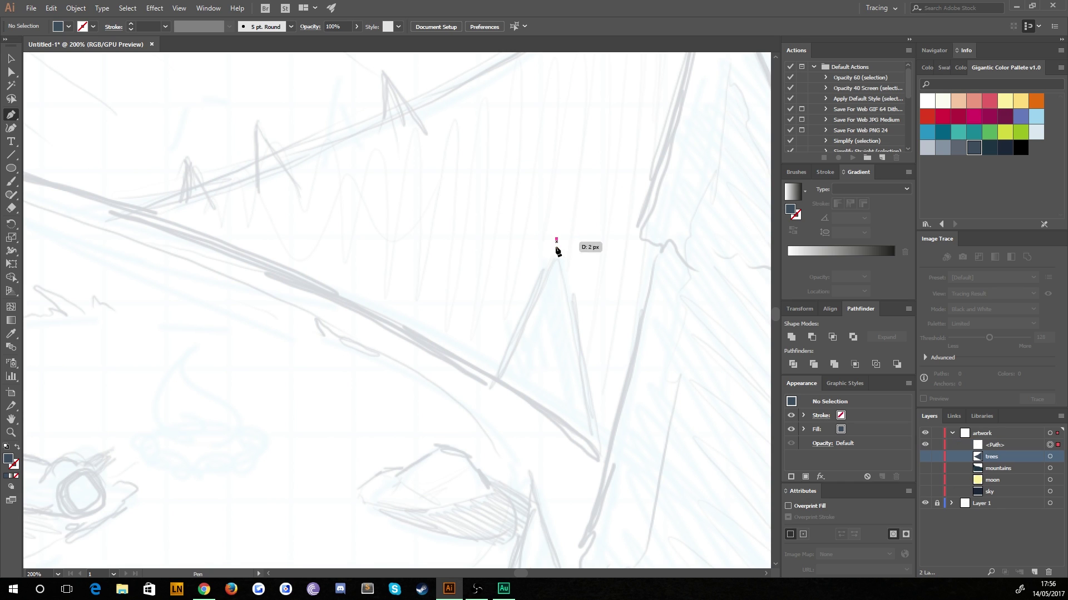
{"action": "left_click", "coordinate": [522, 304]}
{"action": "left_click_drag", "start_coordinate": [524, 305], "coordinate": [487, 382]}
{"action": "left_click", "coordinate": [488, 383]}
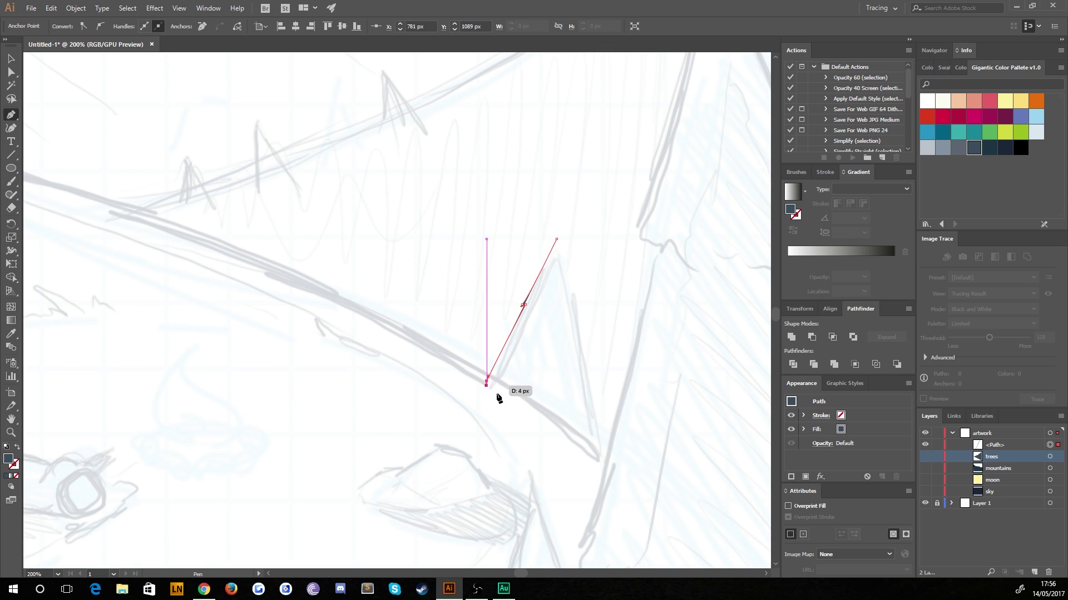
{"action": "left_click", "coordinate": [601, 463]}
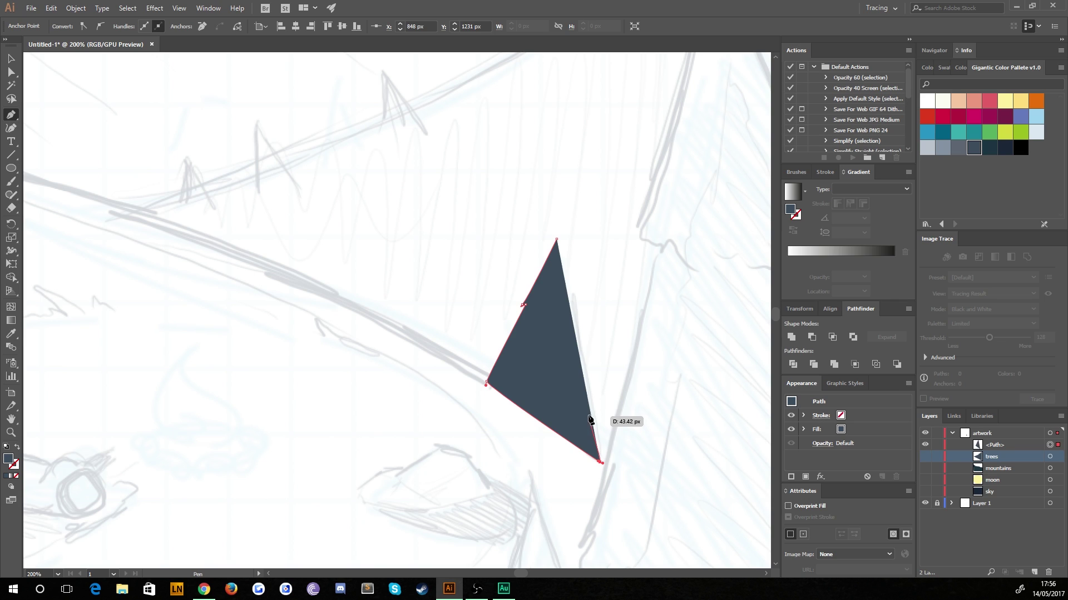
{"action": "left_click", "coordinate": [567, 305]}
{"action": "left_click_drag", "start_coordinate": [573, 311], "coordinate": [559, 240]}
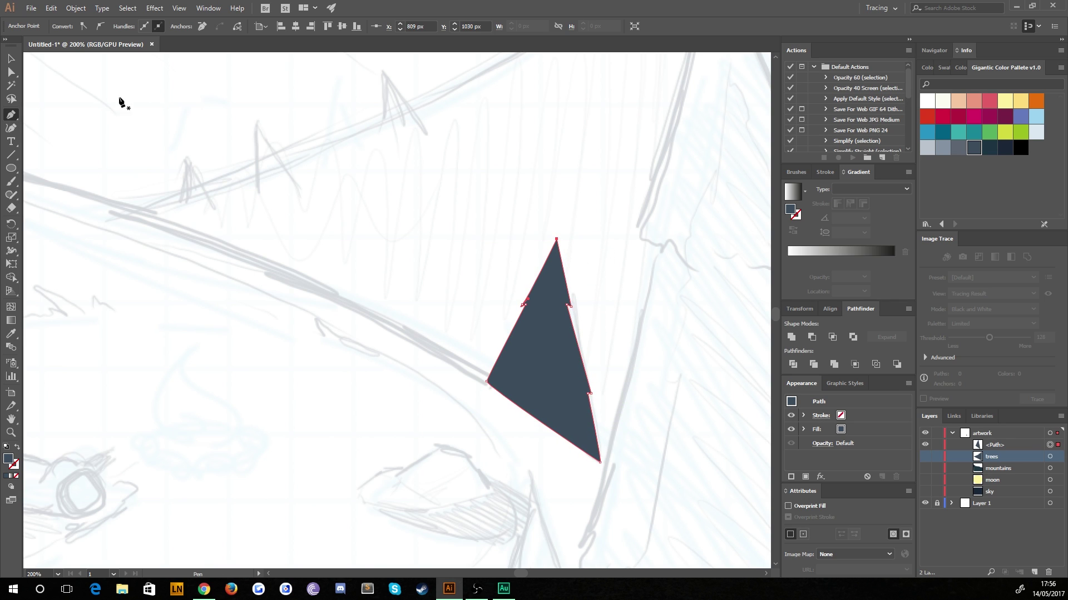
Nudge the anchor points of the upper notch on the small pine's right edge to reshape that branch tip.
{"action": "left_click", "coordinate": [12, 72]}
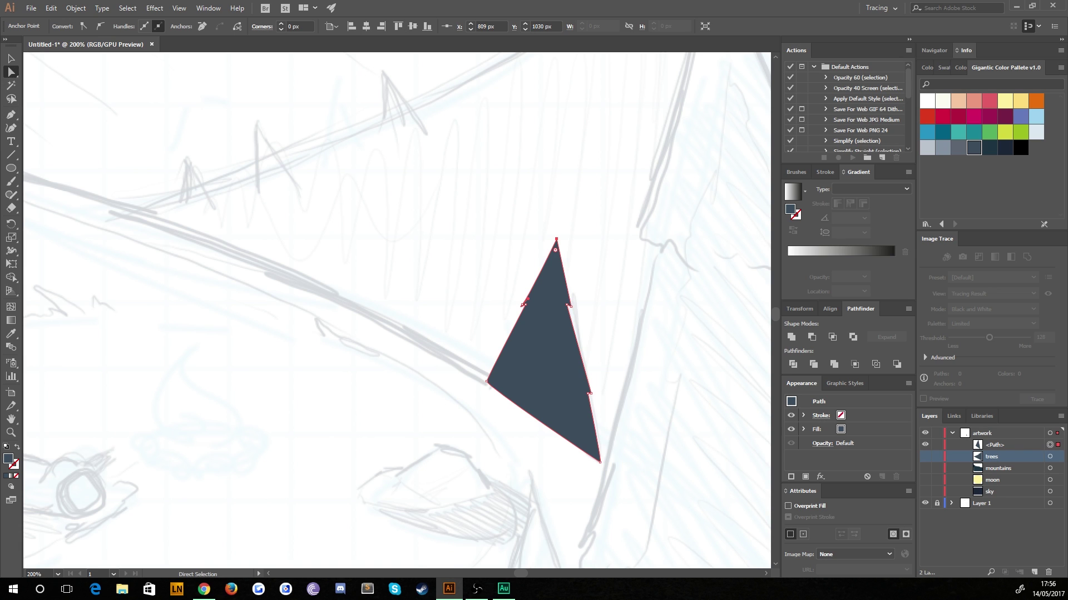
{"action": "key", "text": "ctrl+plus"}
{"action": "left_click_drag", "start_coordinate": [290, 468], "coordinate": [240, 309]}
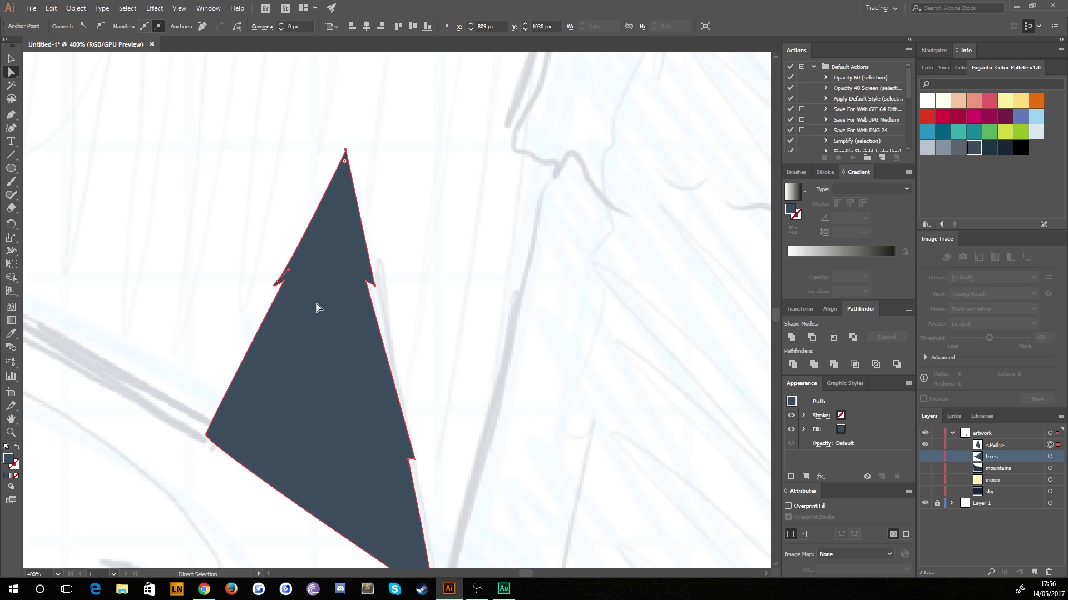
{"action": "left_click", "coordinate": [367, 282]}
{"action": "key", "text": "Right"}
{"action": "key", "text": "Right"}
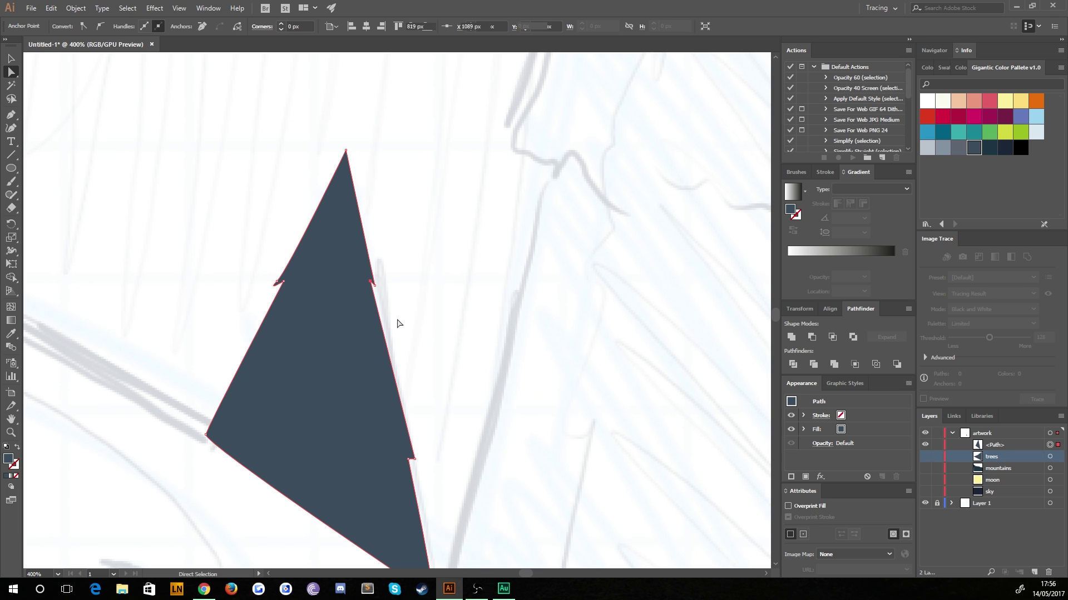
{"action": "key", "text": "Down"}
{"action": "key", "text": "Down"}
{"action": "key", "text": "Left"}
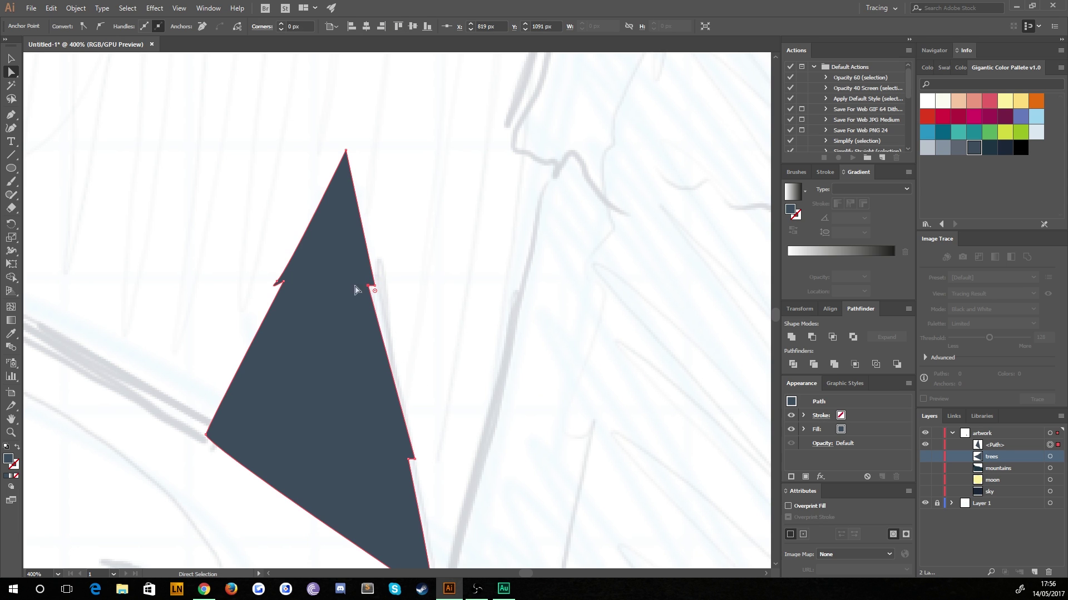
Nudge the curved branch tip on the small pine's left edge slightly up and to the right.
{"action": "left_click", "coordinate": [277, 282]}
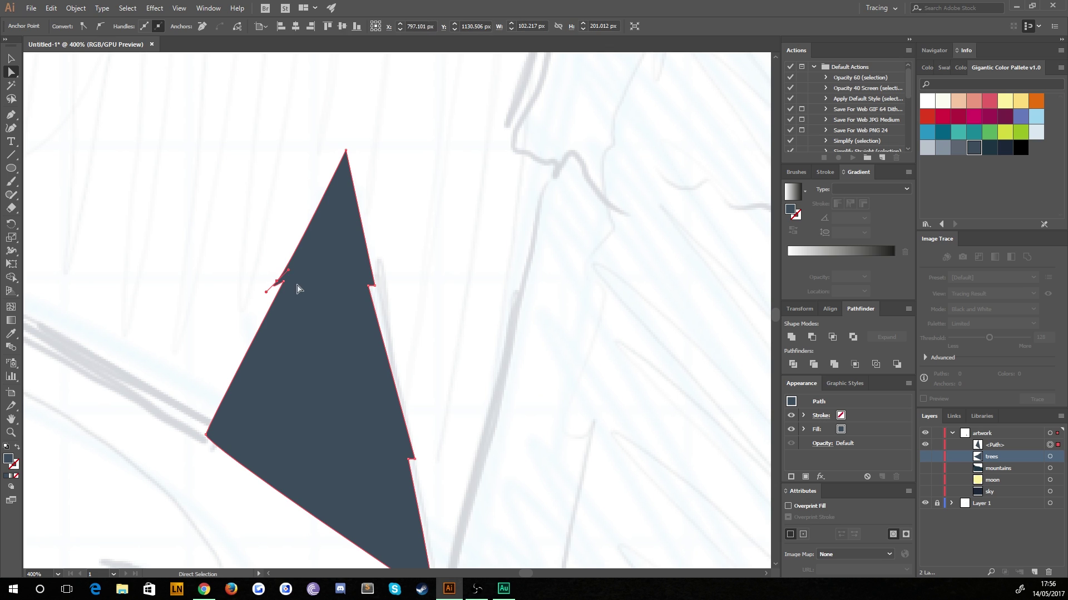
{"action": "key", "text": "Up"}
{"action": "key", "text": "Up"}
{"action": "key", "text": "Right"}
{"action": "left_click", "coordinate": [228, 279]}
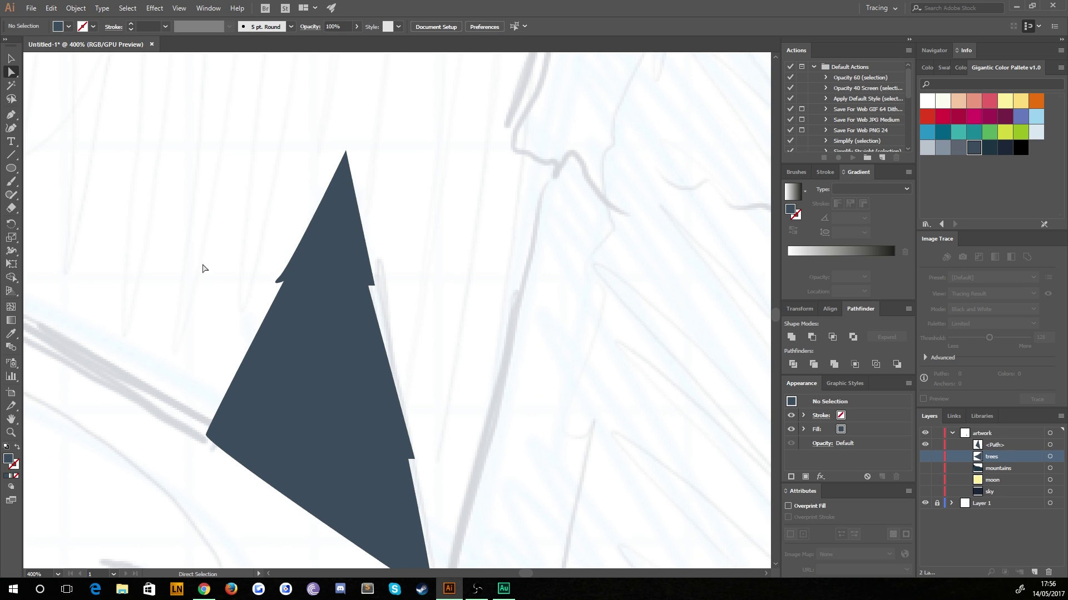
Convert the upper right branch tip's anchor to smooth and adjust its handle so the pine's right edge curves slightly inward.
{"action": "left_click", "coordinate": [278, 286]}
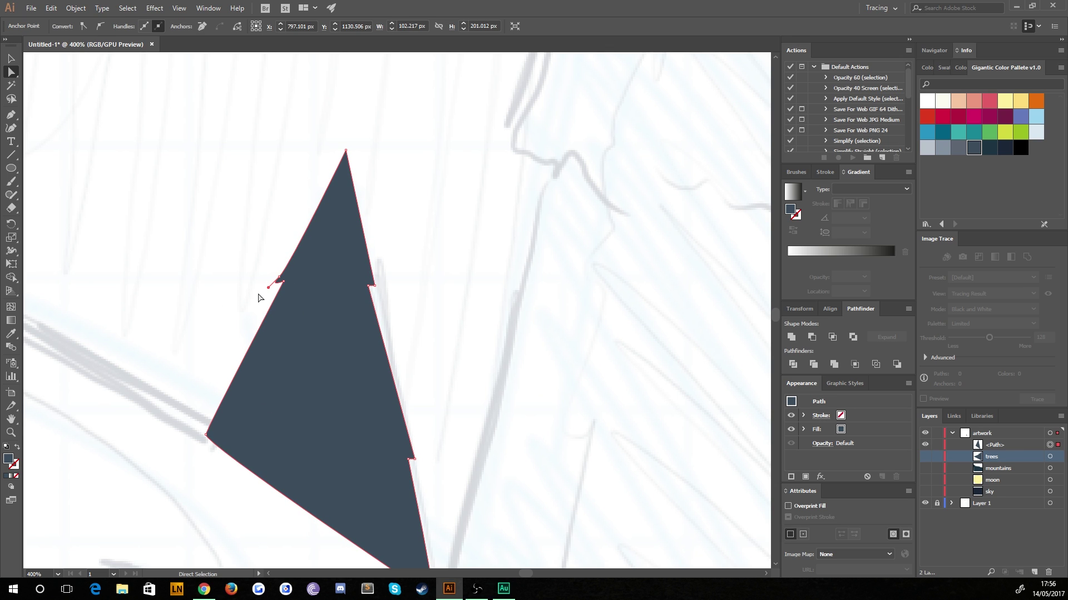
{"action": "key", "text": "ctrl+plus"}
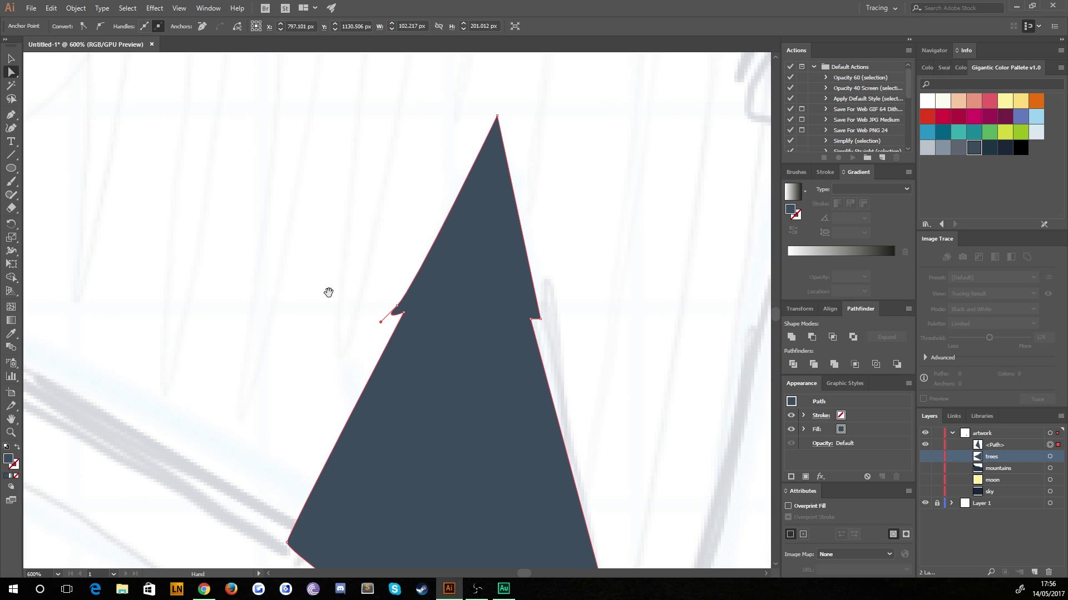
{"action": "left_click_drag", "start_coordinate": [472, 406], "coordinate": [427, 362]}
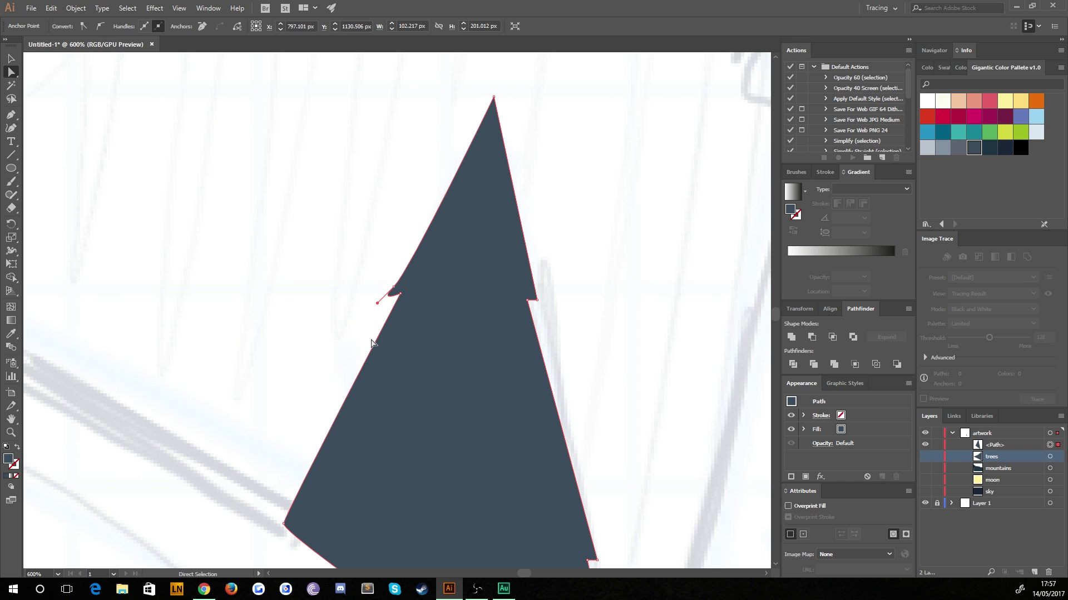
{"action": "left_click", "coordinate": [538, 303]}
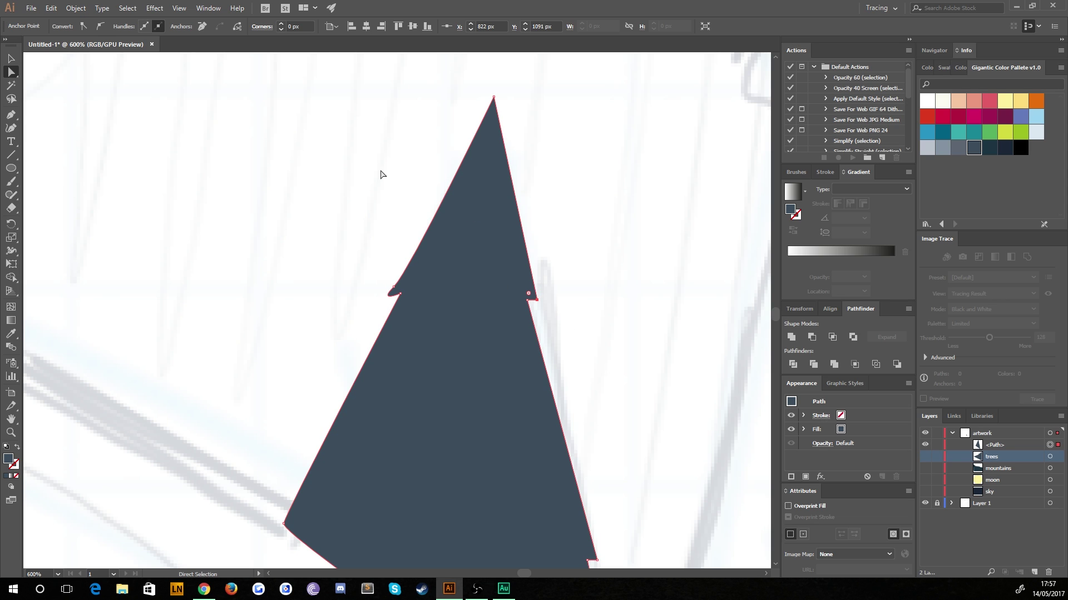
{"action": "left_click", "coordinate": [100, 27]}
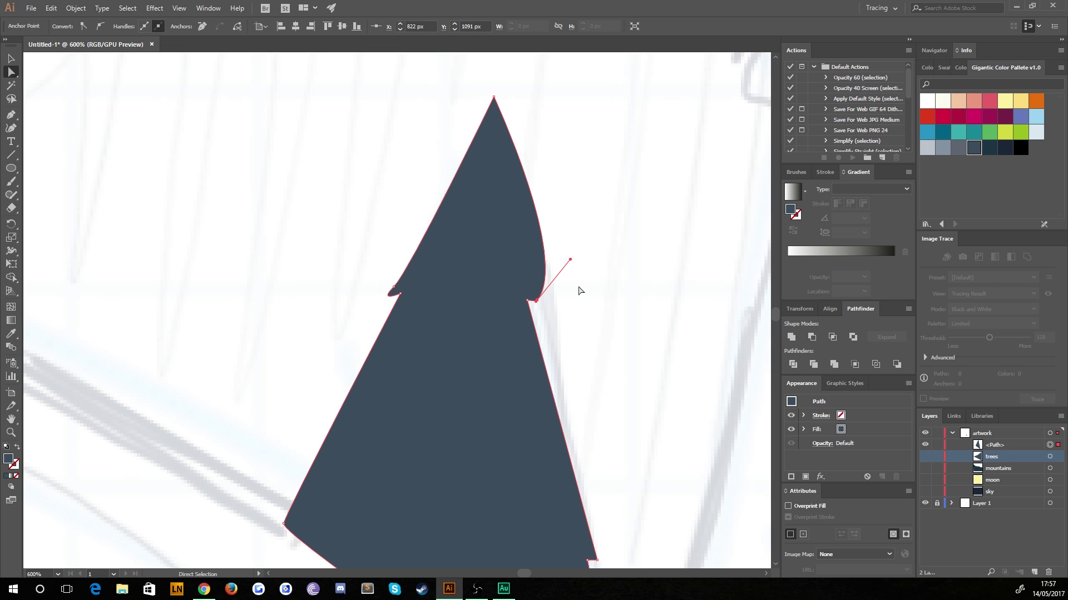
{"action": "left_click_drag", "start_coordinate": [570, 259], "coordinate": [524, 250]}
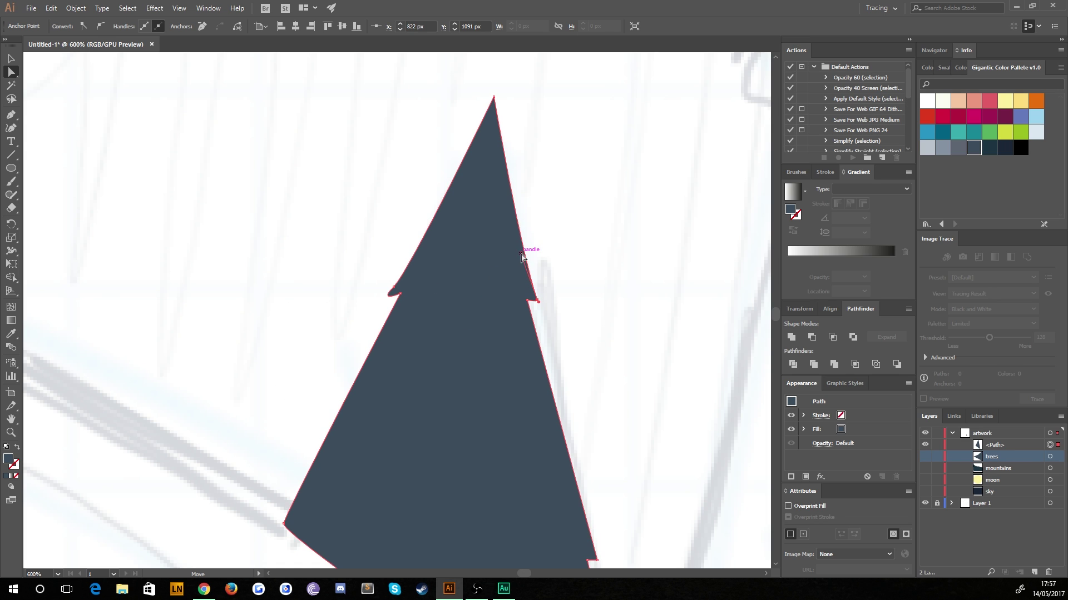
Adjust the direction handle of the pine's left branch tip to tighten its curve and straighten the edge above it.
{"action": "left_click", "coordinate": [313, 326]}
{"action": "left_click", "coordinate": [389, 296]}
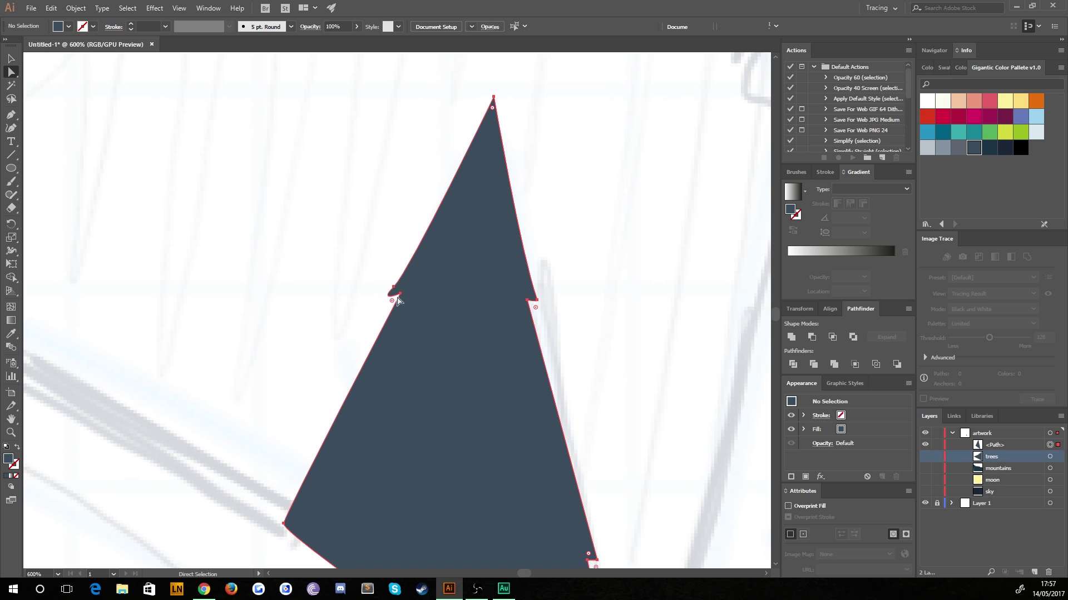
{"action": "mouse_move", "coordinate": [396, 291]}
{"action": "left_mouse_down"}
{"action": "mouse_move", "coordinate": [379, 302]}
{"action": "mouse_move", "coordinate": [388, 295]}
{"action": "left_mouse_up"}
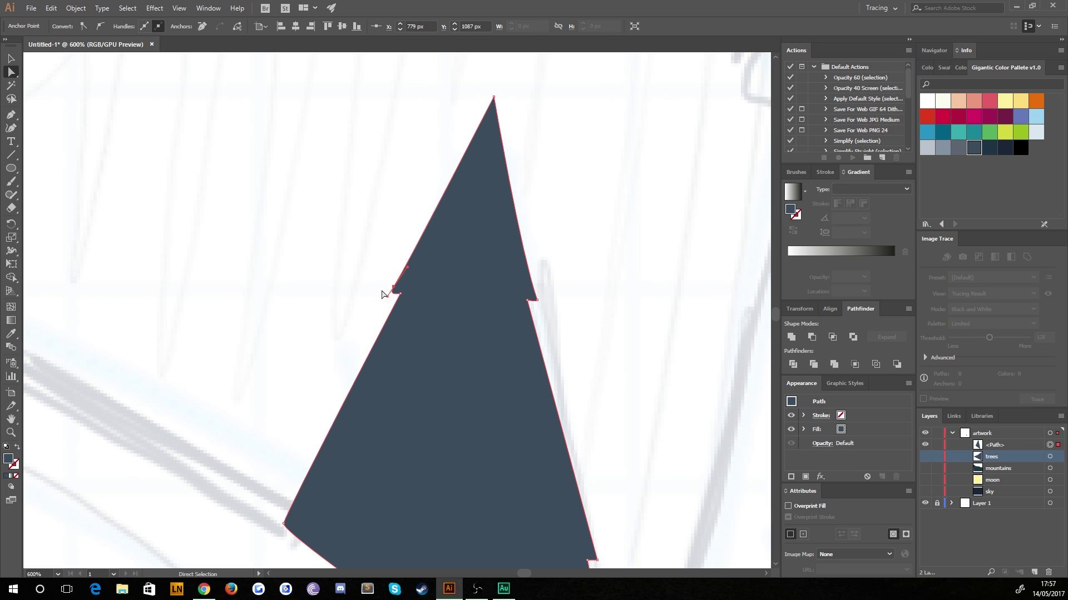
{"action": "left_click", "coordinate": [343, 317]}
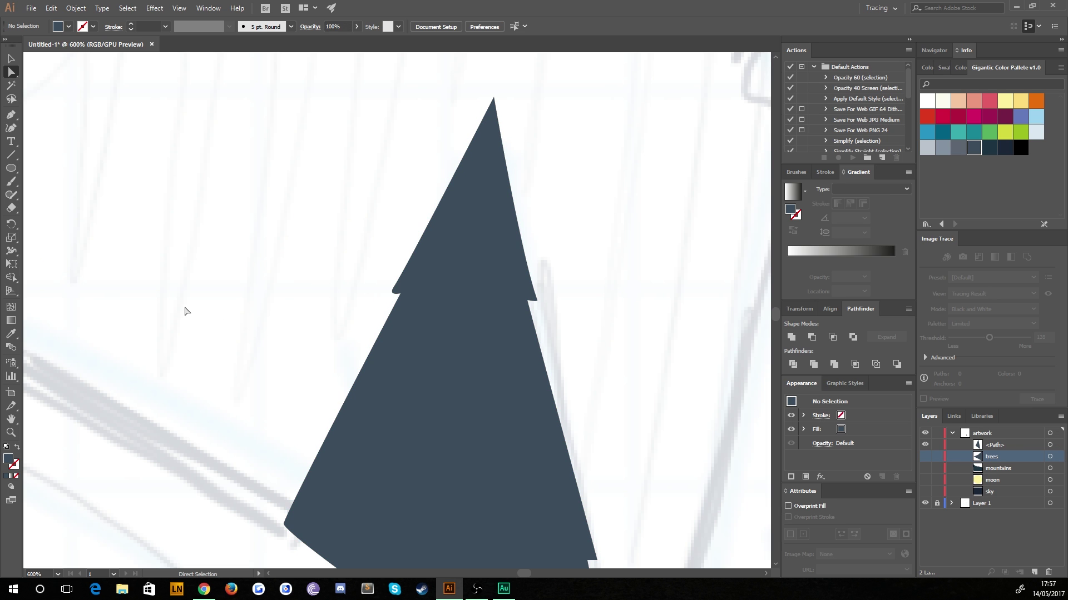
Recolour the finished small pine with the lighter slate-grey swatch.
{"action": "key", "text": "ctrl+1"}
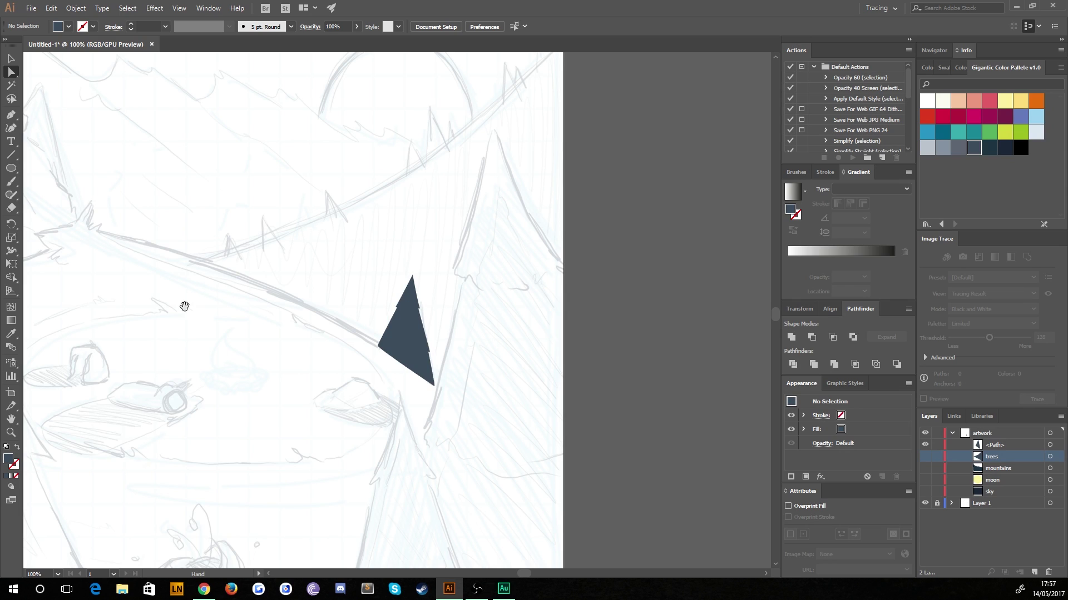
{"action": "left_click_drag", "start_coordinate": [185, 305], "coordinate": [321, 352]}
{"action": "left_click", "coordinate": [531, 387]}
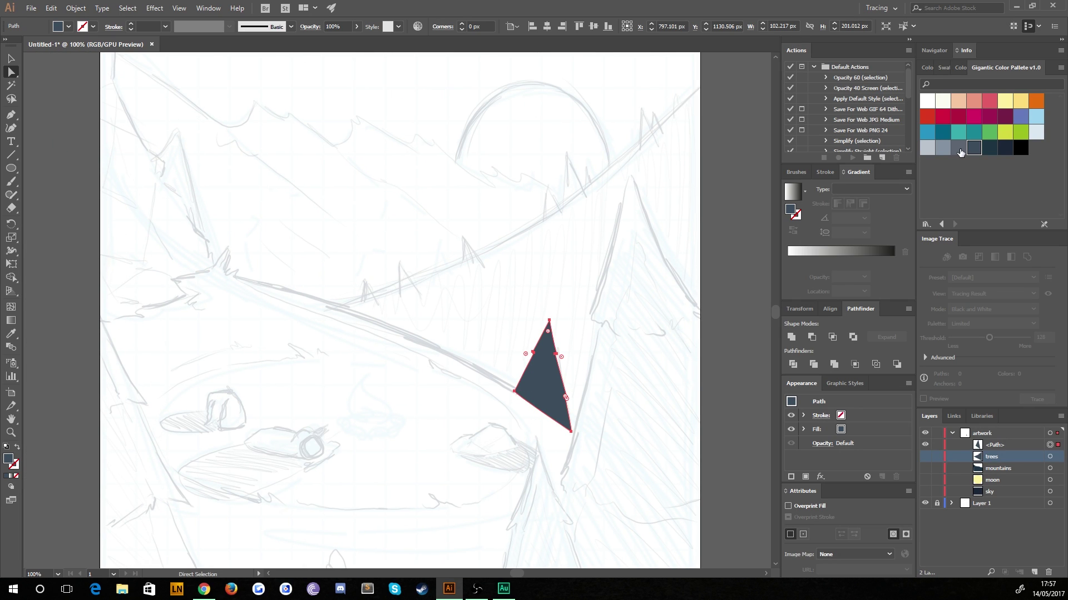
{"action": "left_click", "coordinate": [959, 150]}
{"action": "left_click", "coordinate": [394, 321]}
With the Pen tool, trace the leaning pine near the sketch's left edge from its peak down the curved left side and across its base.
{"action": "left_click_drag", "start_coordinate": [342, 401], "coordinate": [376, 434]}
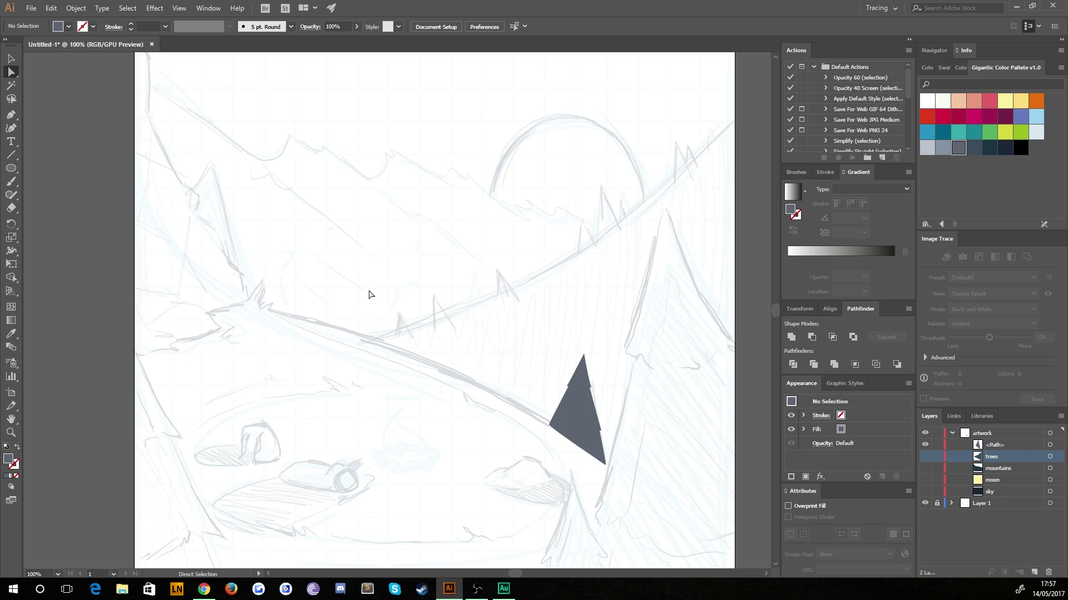
{"action": "left_click_drag", "start_coordinate": [181, 215], "coordinate": [222, 243]}
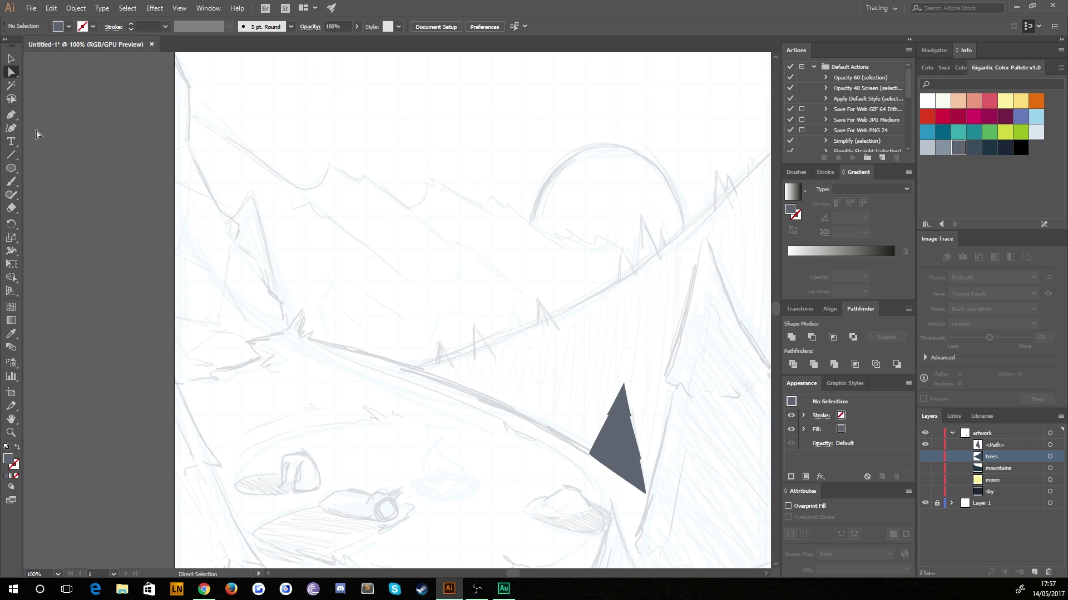
{"action": "left_click", "coordinate": [15, 116]}
{"action": "key", "text": "ctrl+plus"}
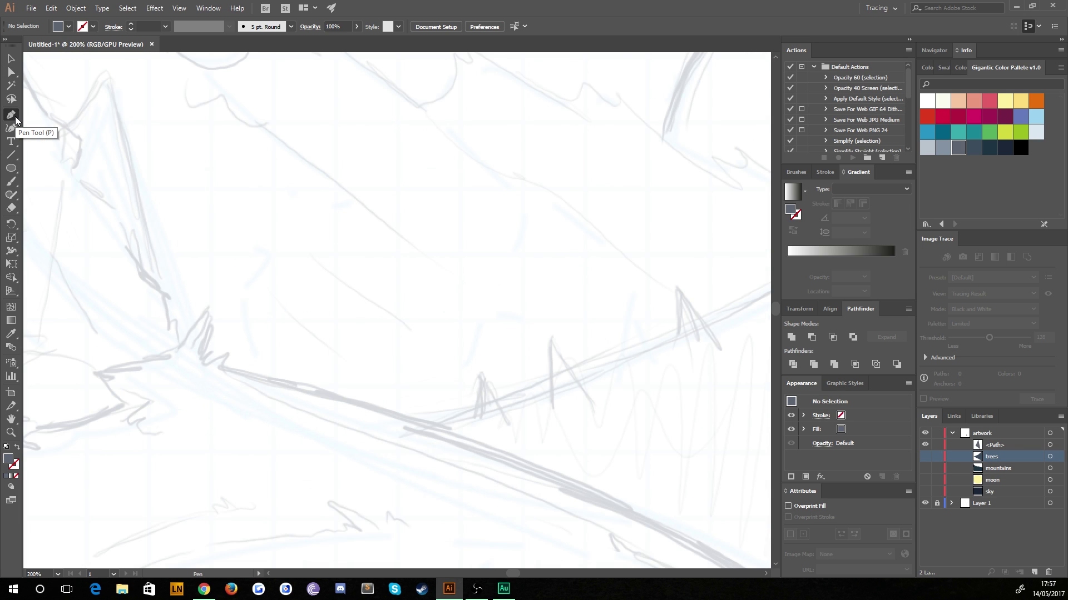
{"action": "left_click_drag", "start_coordinate": [94, 128], "coordinate": [367, 246]}
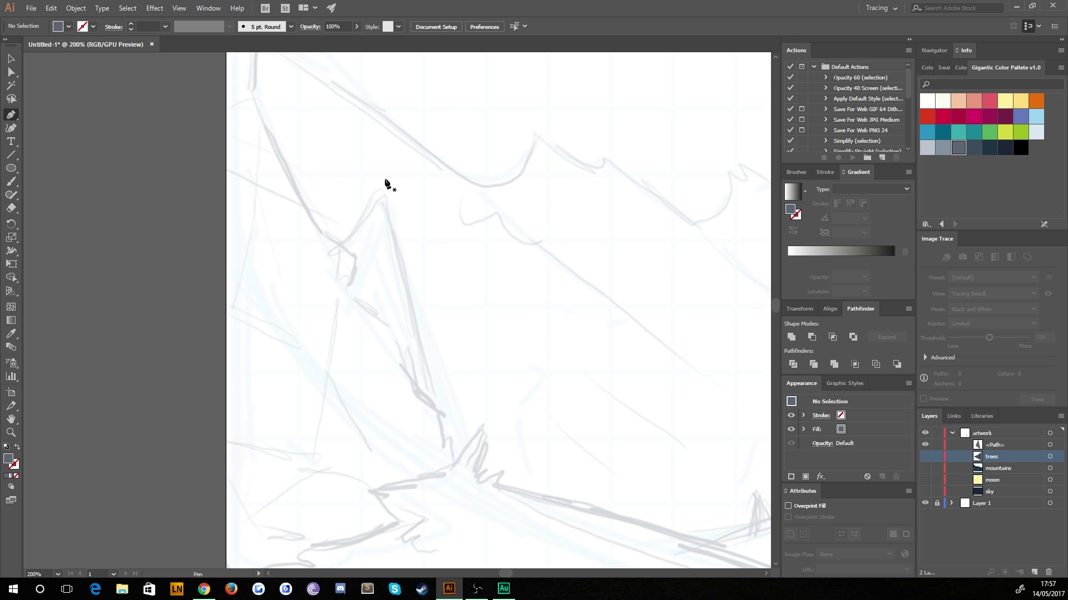
{"action": "left_click", "coordinate": [385, 178]}
{"action": "left_click_drag", "start_coordinate": [320, 266], "coordinate": [289, 293]}
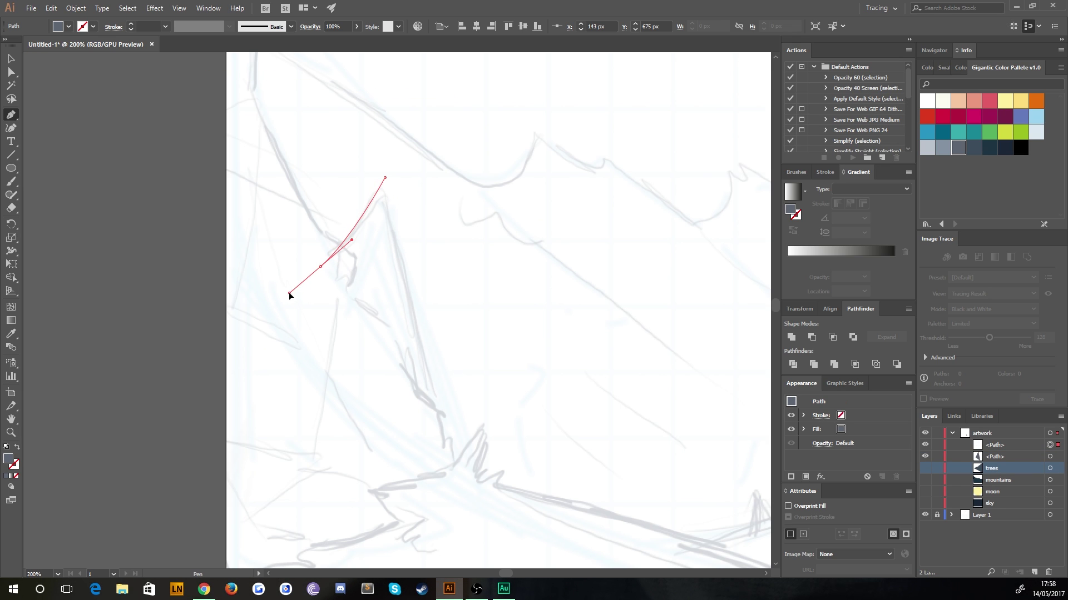
{"action": "left_click_drag", "start_coordinate": [392, 466], "coordinate": [406, 469]}
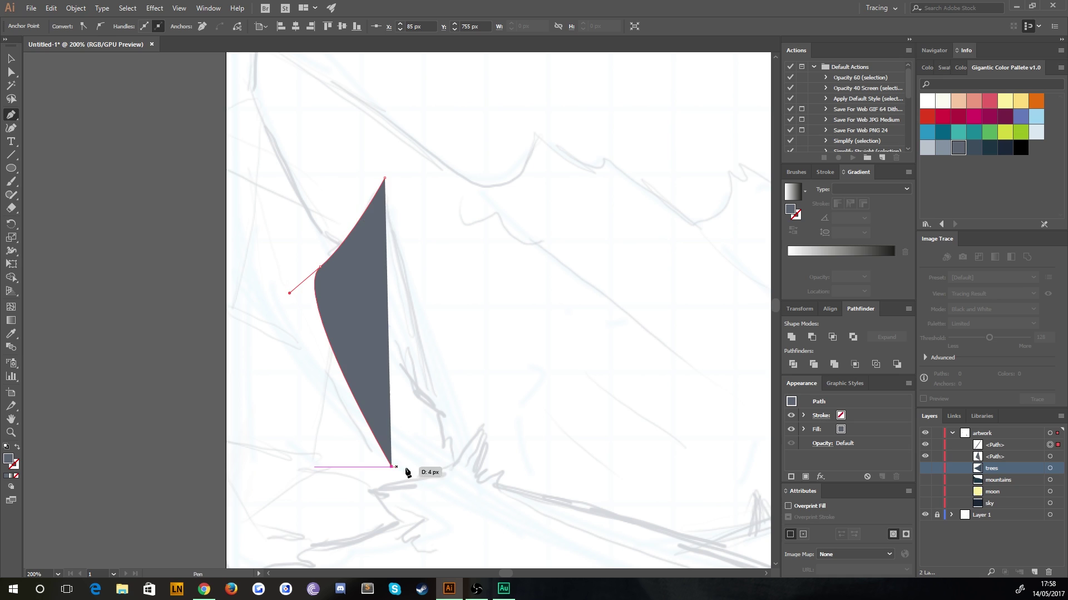
{"action": "left_click", "coordinate": [449, 460]}
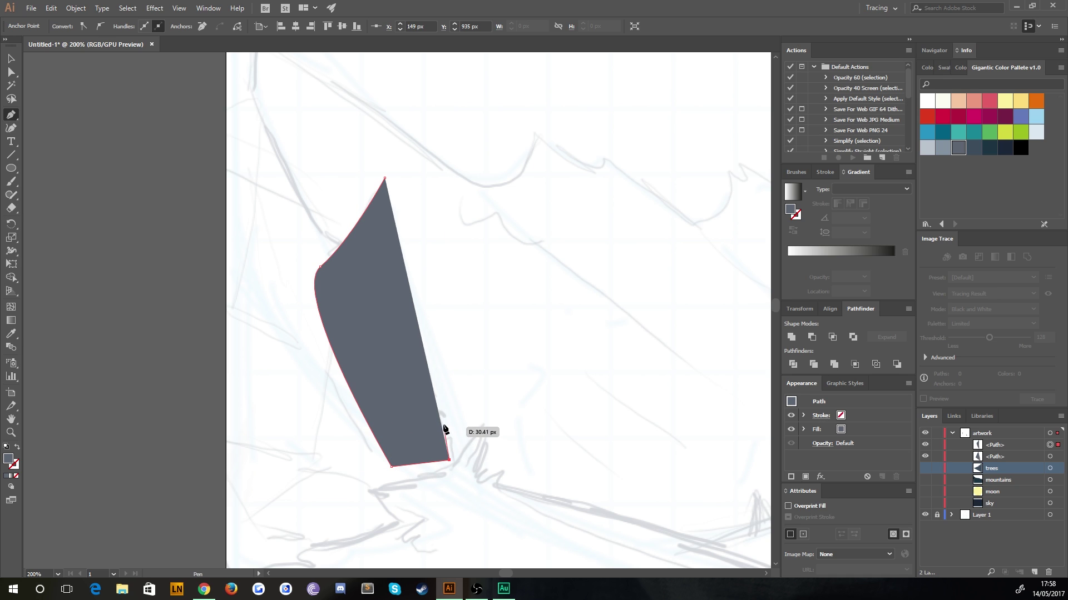
Trace three small branch notches up the leaning pine's right edge and close the shape at its peak with a curved segment.
{"action": "left_click", "coordinate": [434, 393]}
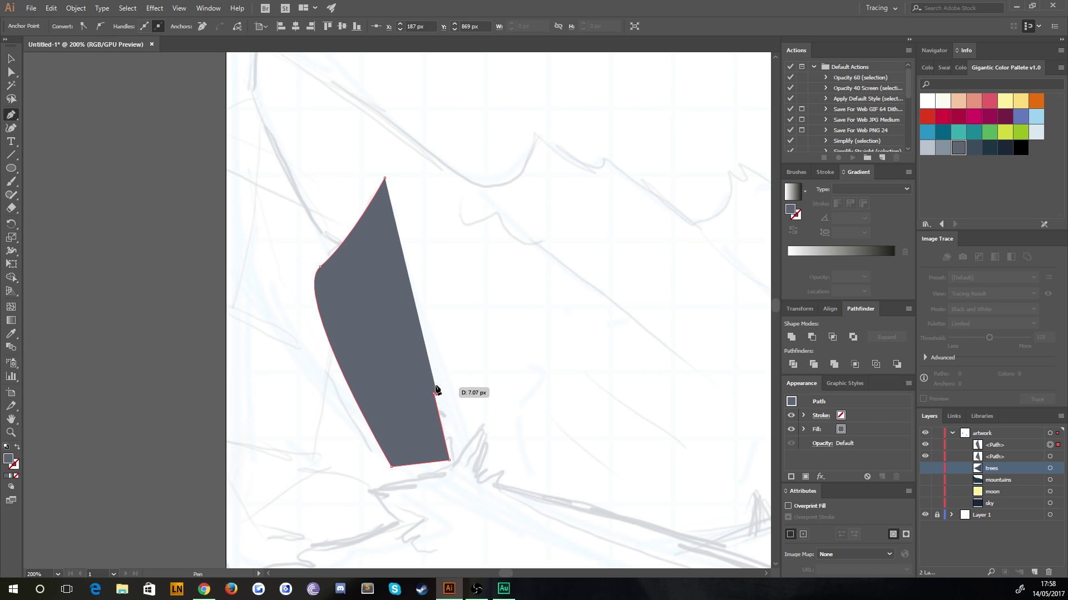
{"action": "left_click_drag", "start_coordinate": [436, 391], "coordinate": [414, 334]}
{"action": "left_click_drag", "start_coordinate": [418, 334], "coordinate": [408, 281]}
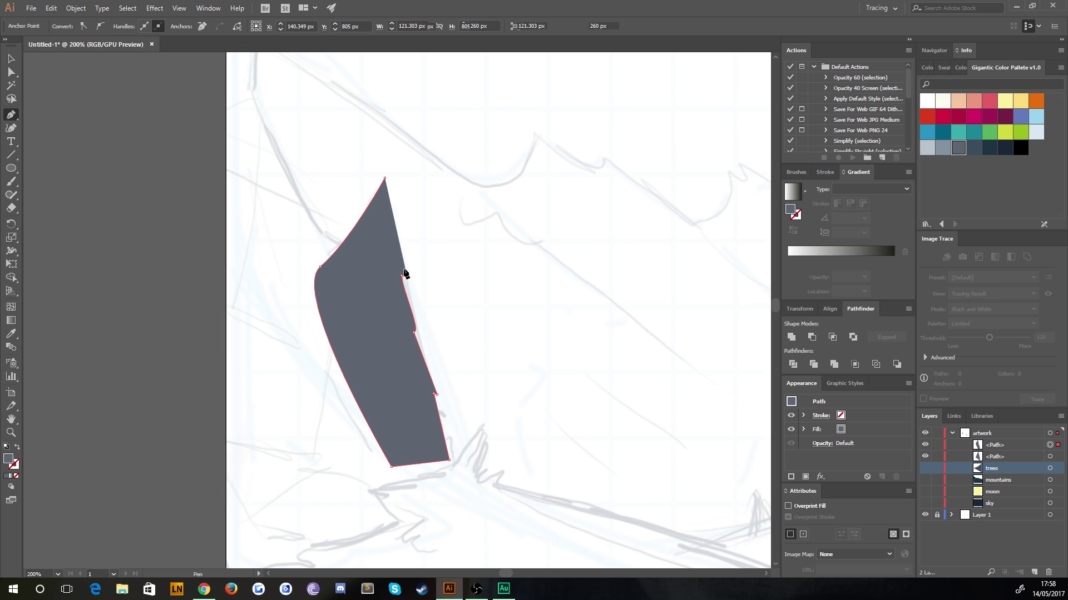
{"action": "left_click_drag", "start_coordinate": [386, 190], "coordinate": [385, 145]}
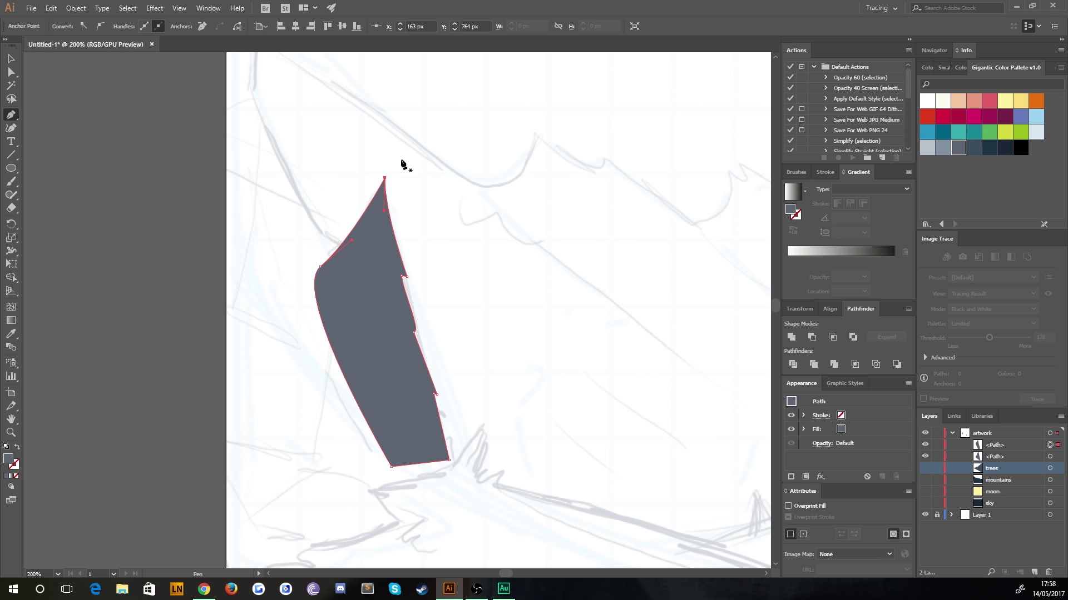
{"action": "left_click", "coordinate": [130, 232]}
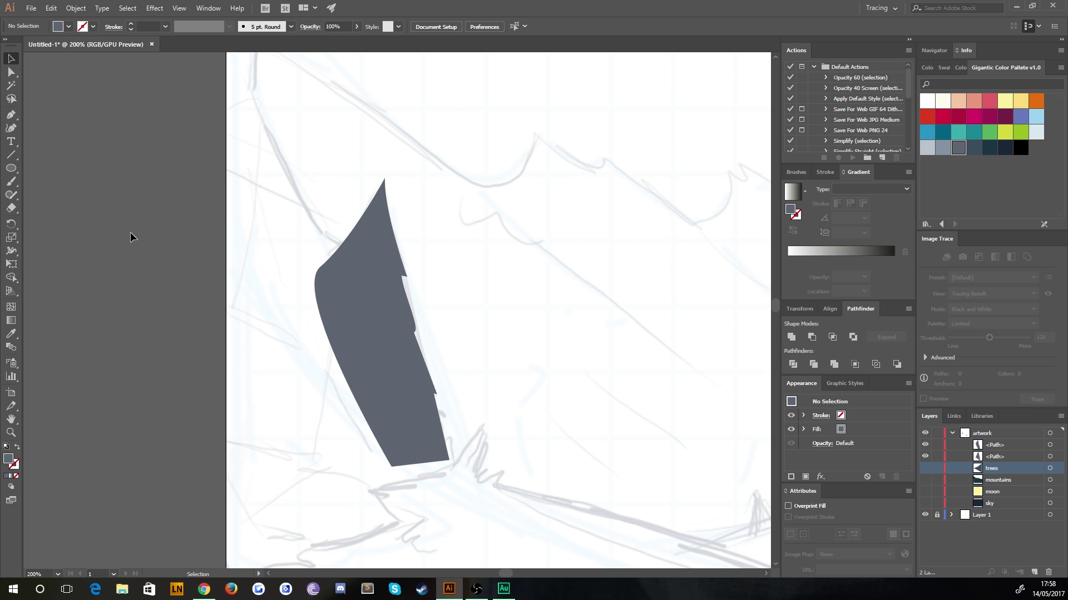
Unite the two slate-grey pine shapes with the Pathfinder.
{"action": "key", "text": "ctrl+0"}
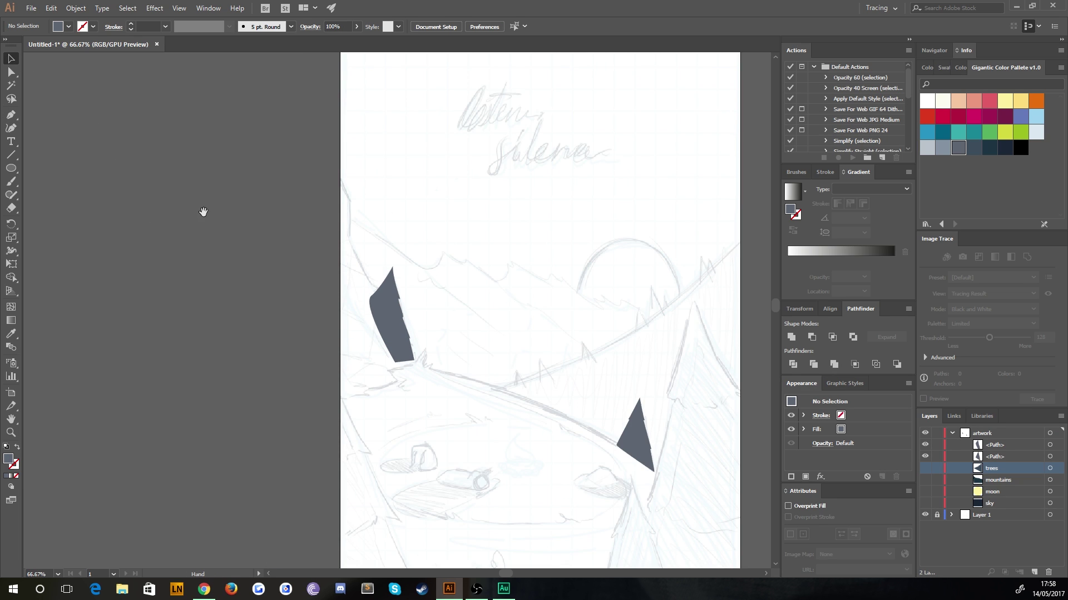
{"action": "left_click_drag", "start_coordinate": [390, 352], "coordinate": [335, 217]}
{"action": "left_click", "coordinate": [340, 204]}
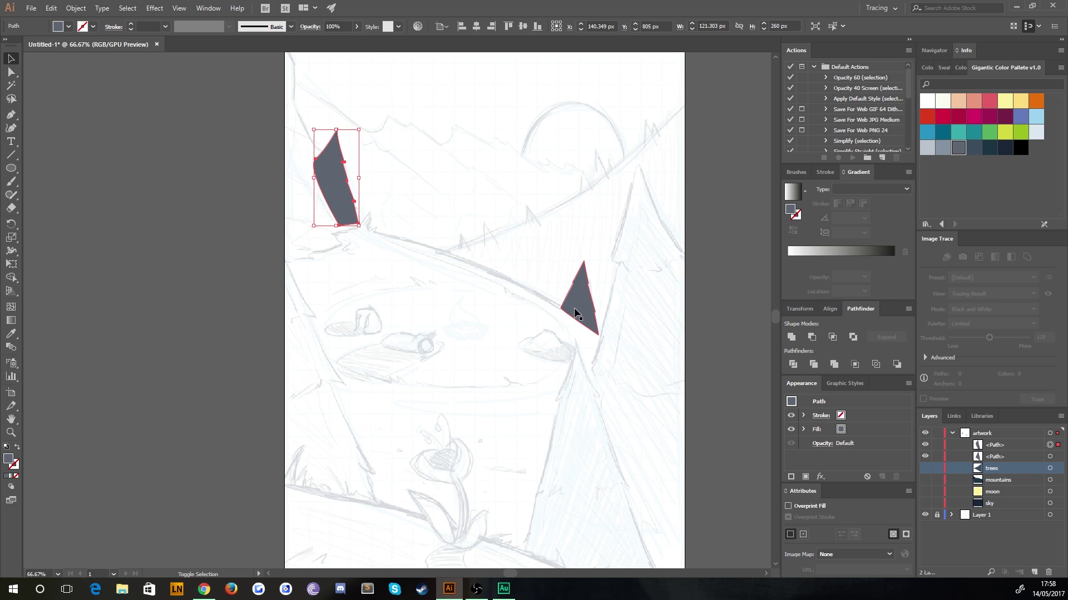
{"action": "left_click", "coordinate": [577, 313], "text": "shift"}
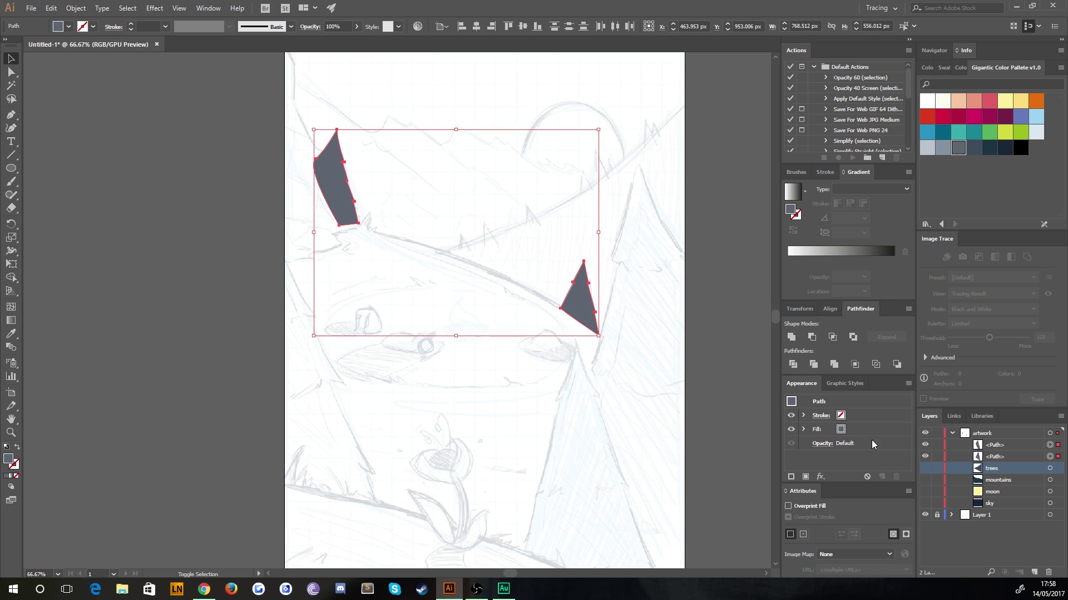
{"action": "left_click", "coordinate": [791, 337]}
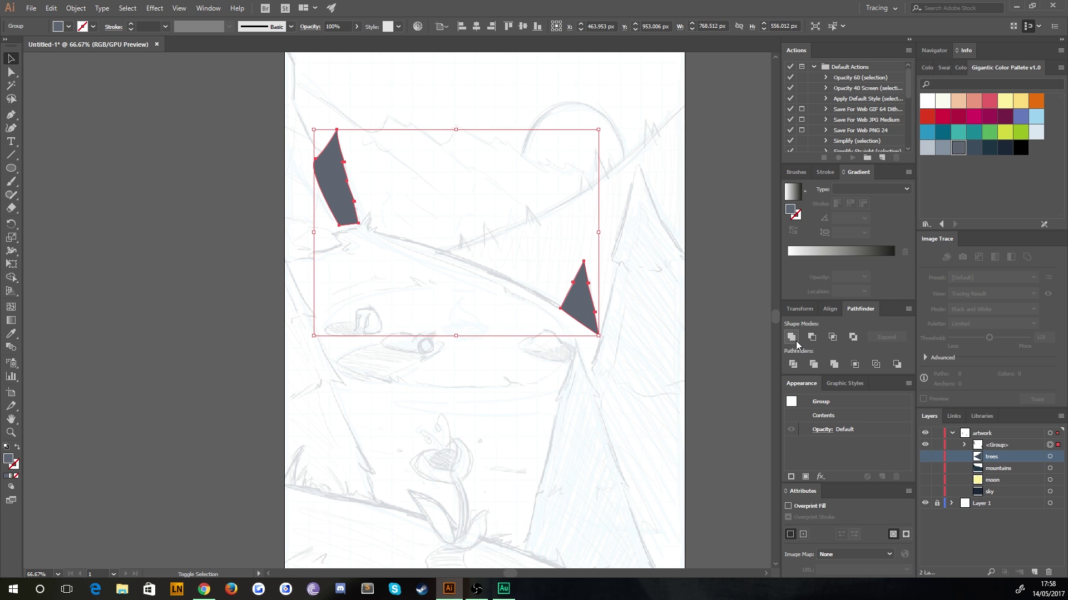
{"action": "left_click", "coordinate": [212, 230]}
Inspect the combined pines in isolation mode and ungroup them into separate paths.
{"action": "left_click", "coordinate": [329, 198]}
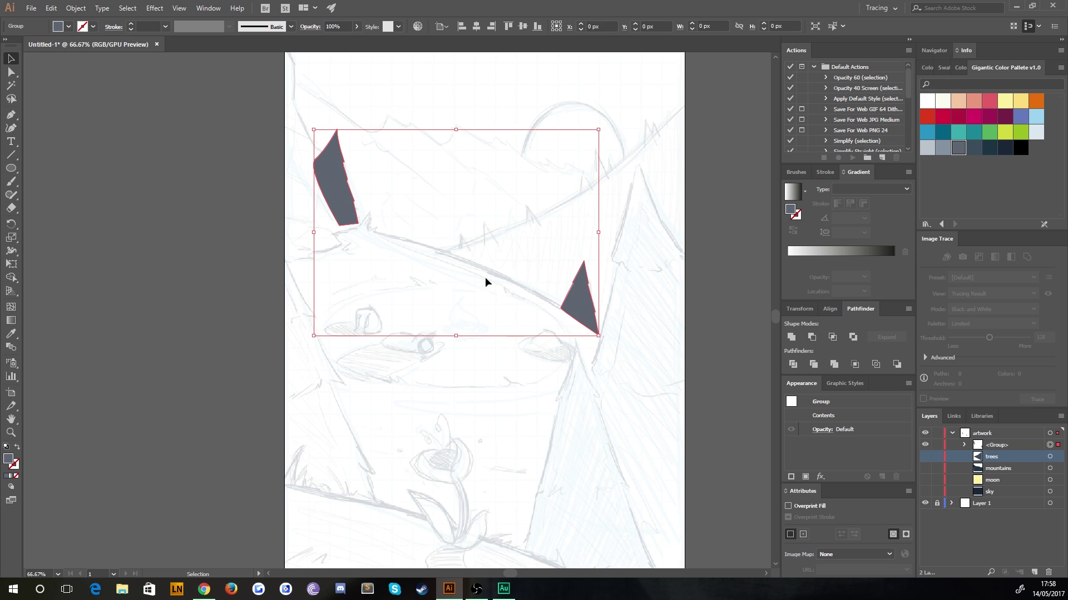
{"action": "double_click", "coordinate": [584, 305]}
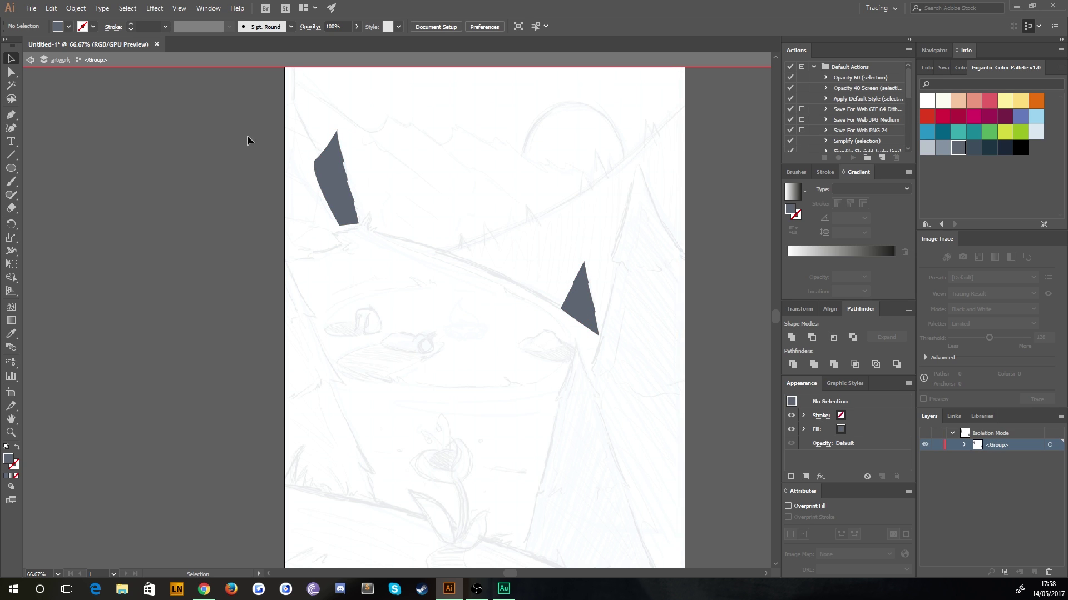
{"action": "double_click", "coordinate": [213, 249]}
{"action": "left_click", "coordinate": [339, 205]}
{"action": "right_click", "coordinate": [339, 205]}
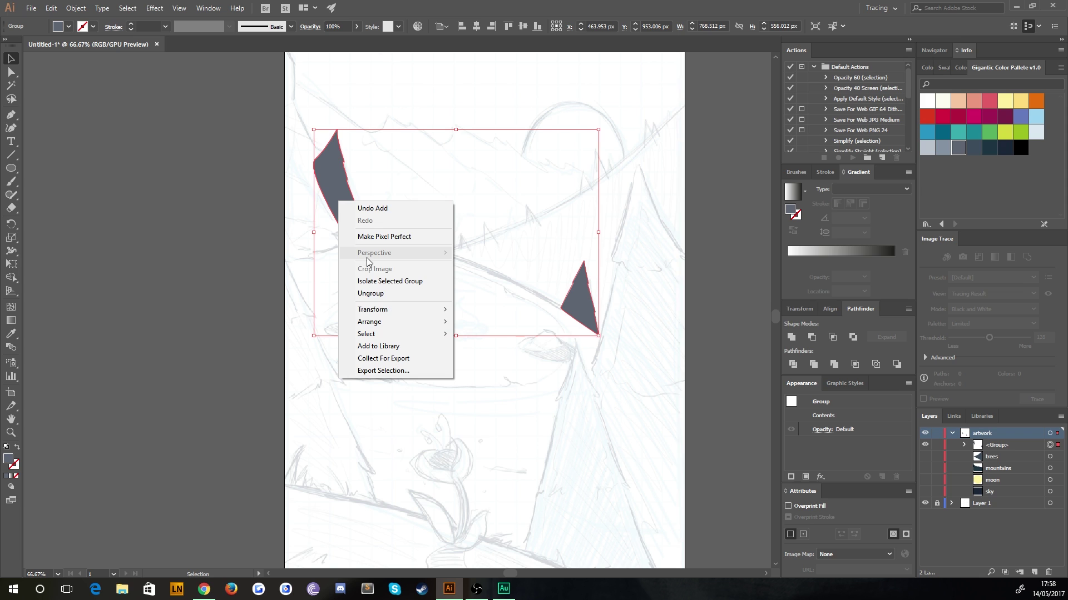
{"action": "left_click", "coordinate": [367, 295]}
{"action": "left_click", "coordinate": [286, 252]}
Group the two slate-grey pines and check the group in isolation mode.
{"action": "left_click_drag", "start_coordinate": [508, 364], "coordinate": [468, 316]}
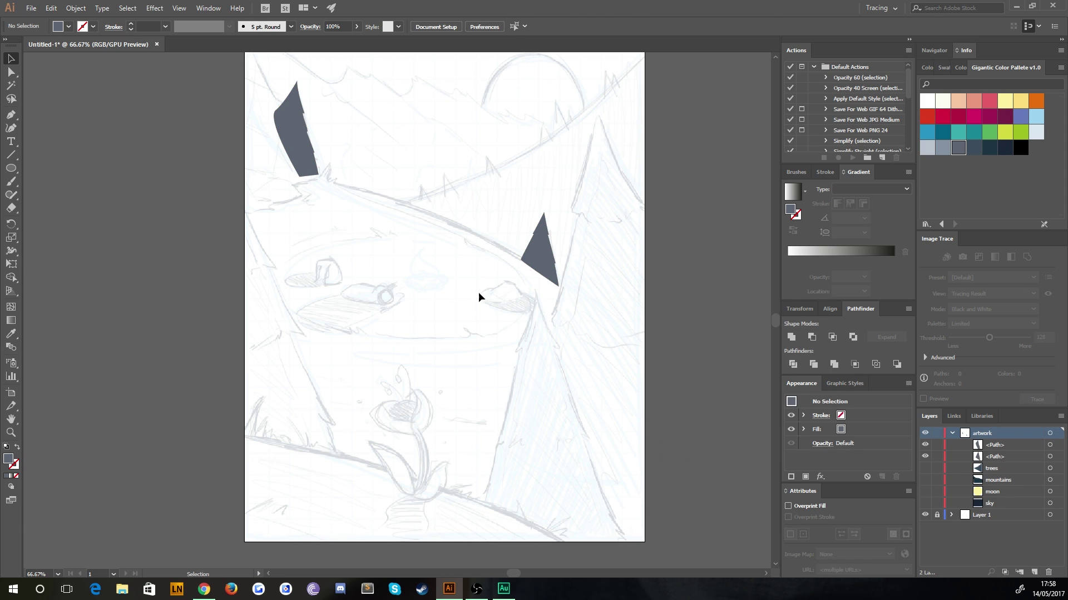
{"action": "left_click_drag", "start_coordinate": [426, 236], "coordinate": [451, 287]}
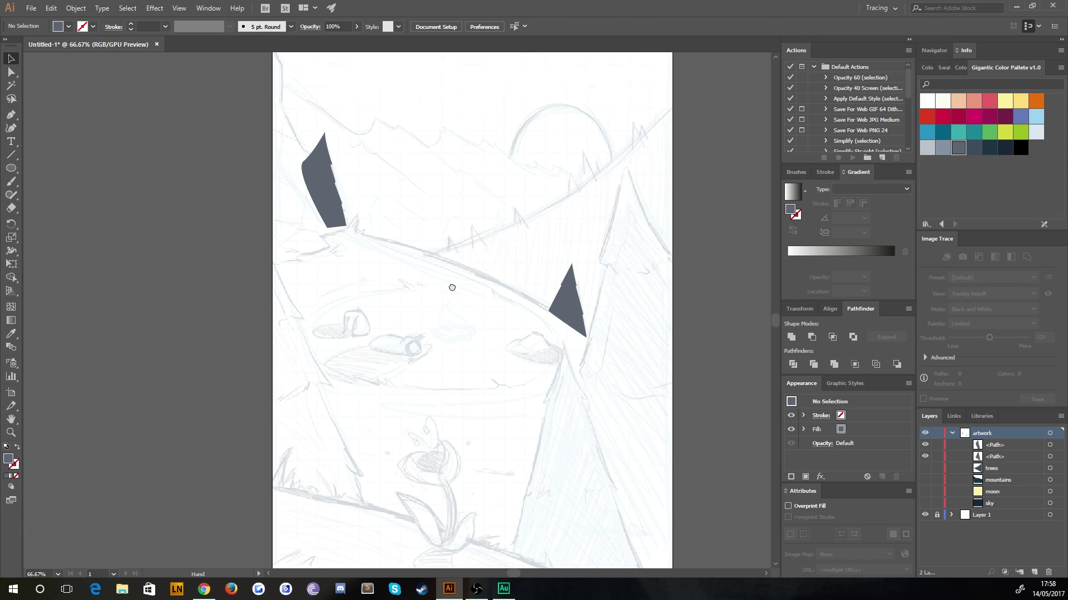
{"action": "left_click", "coordinate": [343, 210]}
{"action": "left_click", "coordinate": [572, 327], "text": "shift"}
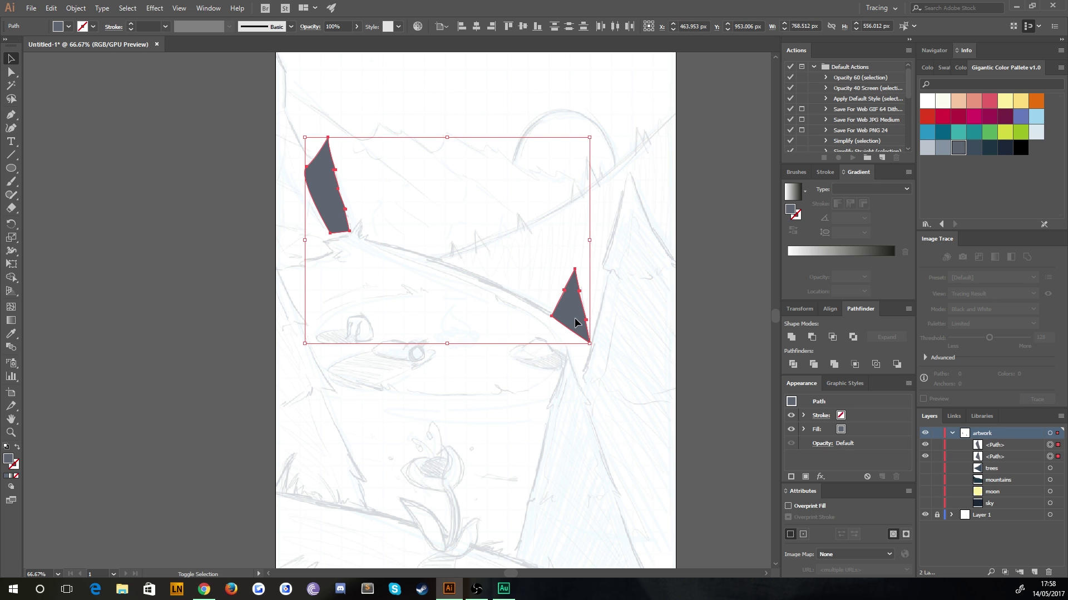
{"action": "right_click", "coordinate": [568, 315]}
{"action": "left_click", "coordinate": [616, 377]}
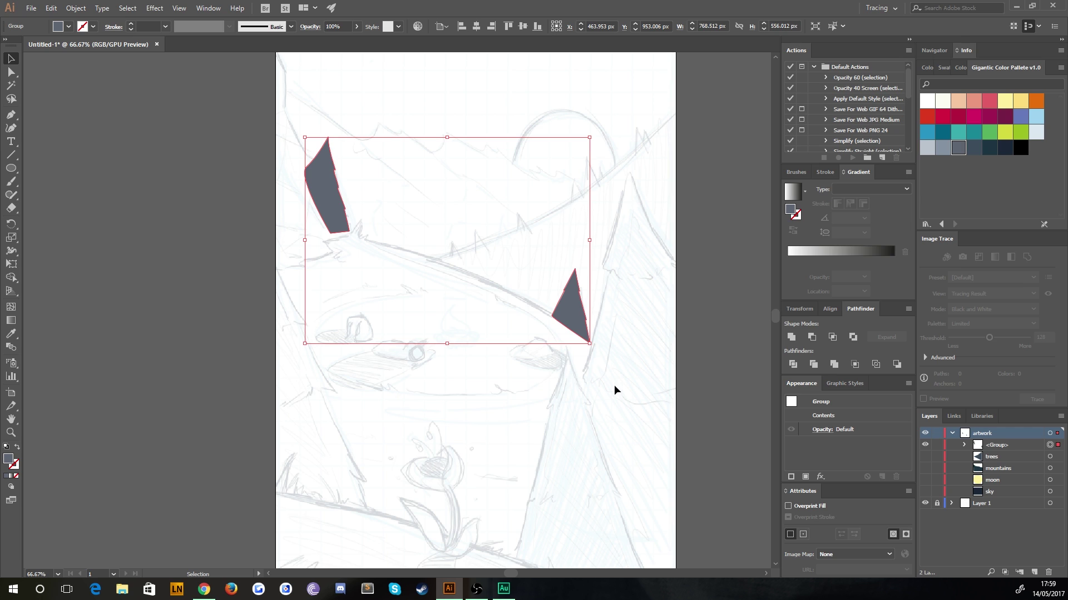
{"action": "left_click", "coordinate": [192, 176]}
{"action": "left_click", "coordinate": [333, 187]}
{"action": "double_click", "coordinate": [326, 201]}
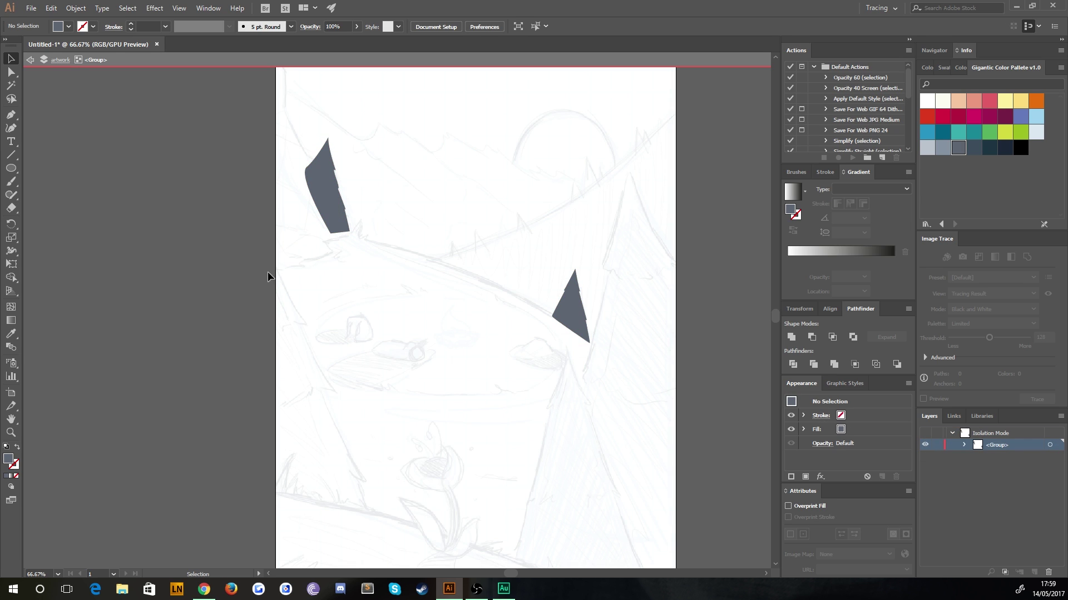
{"action": "double_click", "coordinate": [251, 278]}
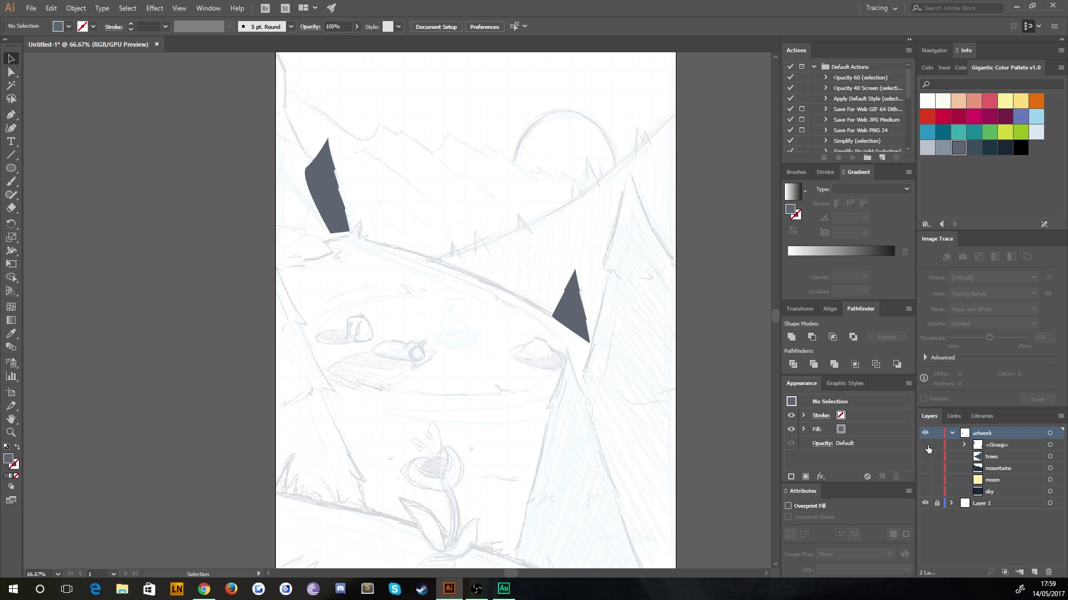
Toggle the pine group's visibility off and on to identify it, and rename the group "mrees-mid".
{"action": "left_click", "coordinate": [926, 446]}
{"action": "left_click", "coordinate": [925, 445]}
{"action": "left_click", "coordinate": [1005, 445]}
{"action": "double_click", "coordinate": [992, 445]}
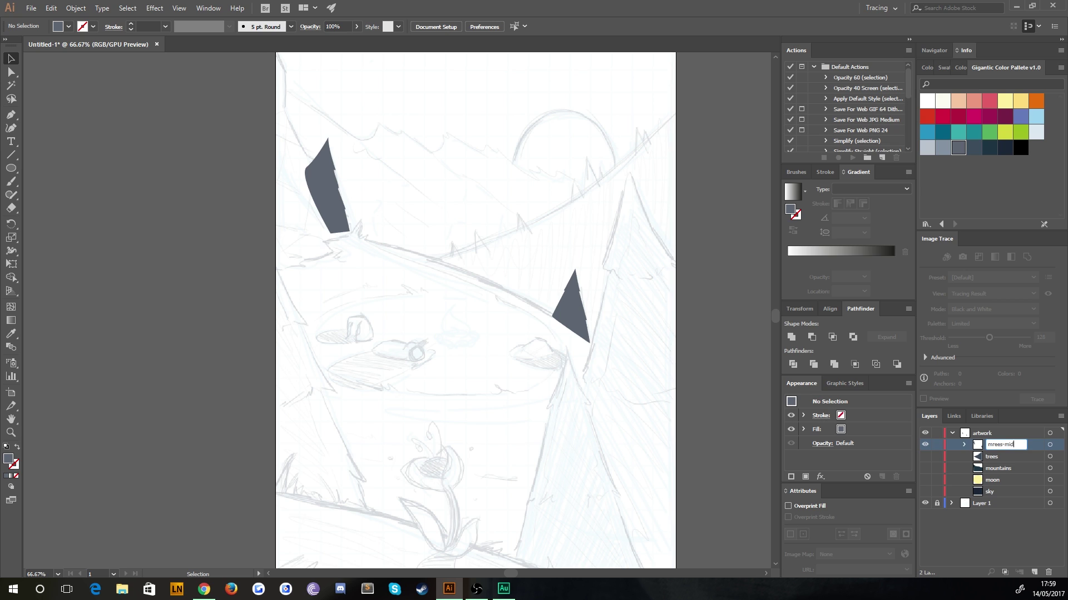
{"action": "key", "text": "Return"}
Set the fill to the lighter blue-grey swatch and start the large left-edge pine with a straight segment from outside the artboard to its first branch tip.
{"action": "left_click_drag", "start_coordinate": [363, 200], "coordinate": [518, 337]}
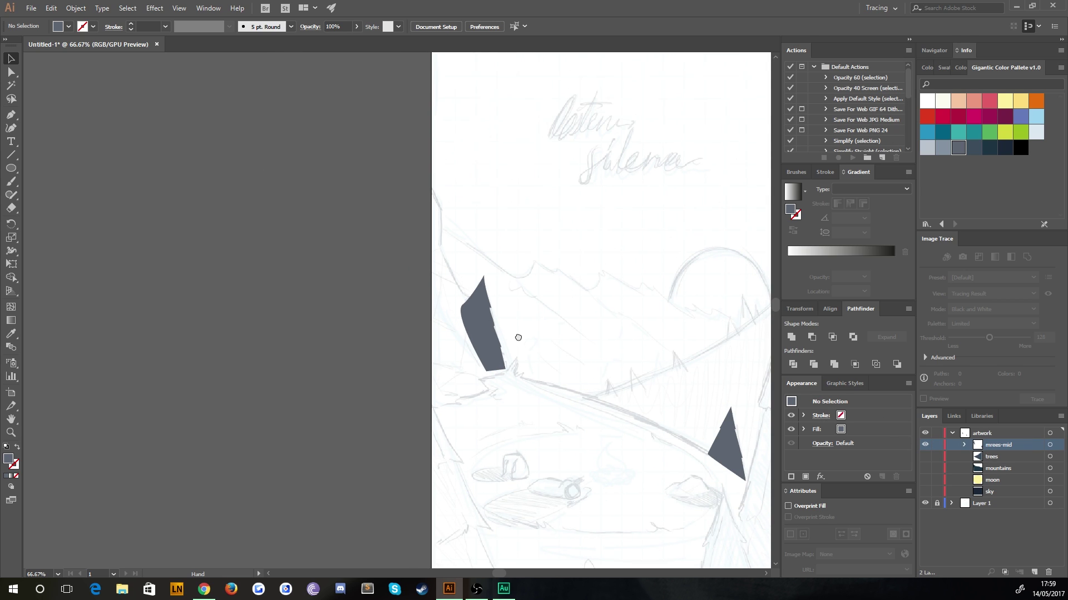
{"action": "left_click", "coordinate": [9, 114]}
{"action": "left_click", "coordinate": [945, 151]}
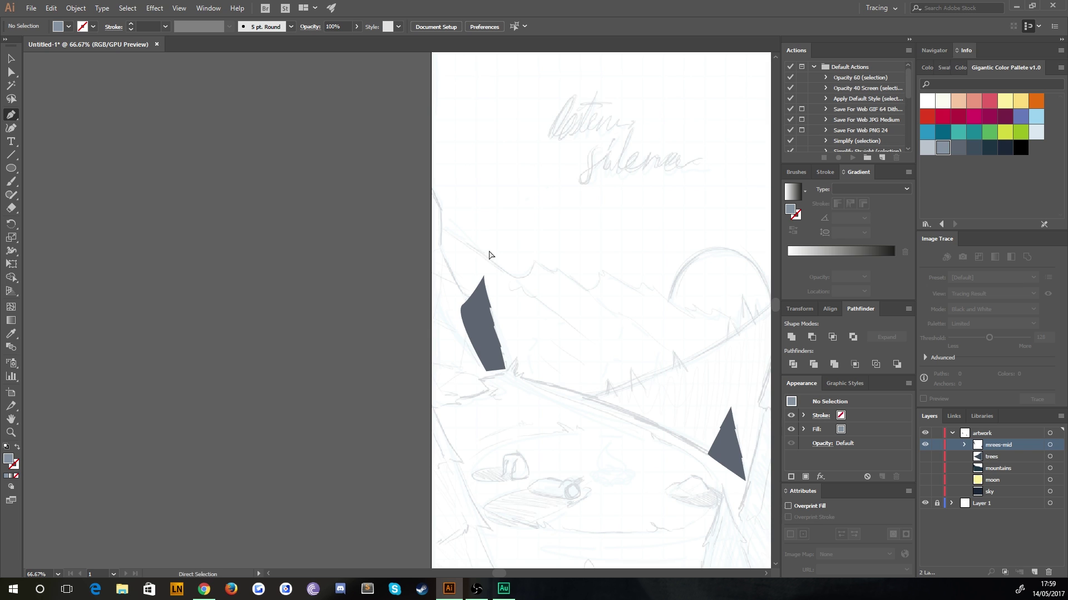
{"action": "key", "text": "ctrl+plus"}
{"action": "left_click_drag", "start_coordinate": [461, 233], "coordinate": [406, 222]}
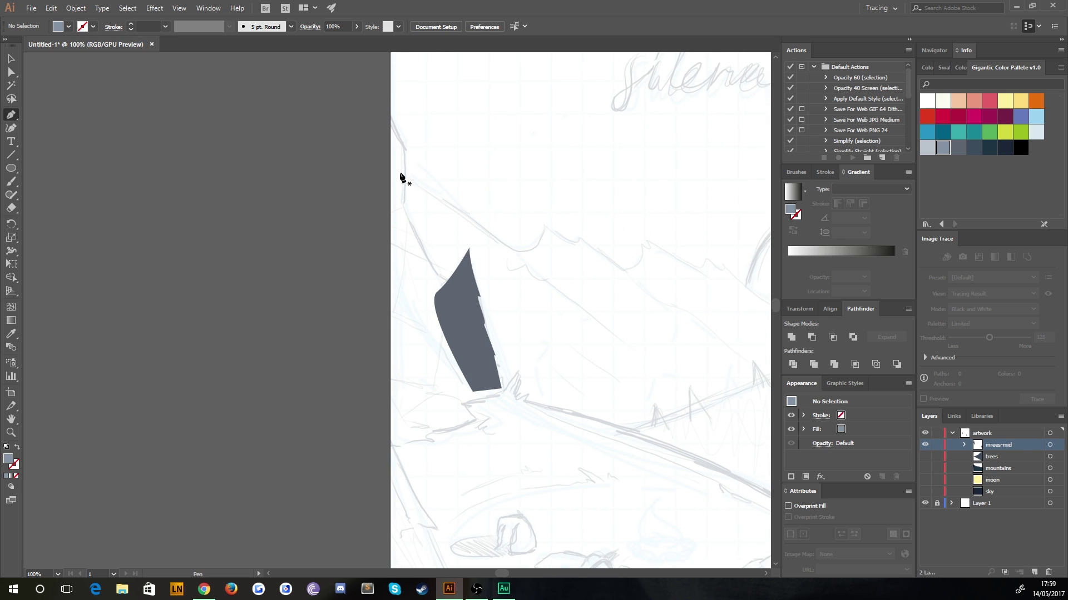
{"action": "left_click", "coordinate": [380, 98]}
{"action": "left_click", "coordinate": [405, 148]}
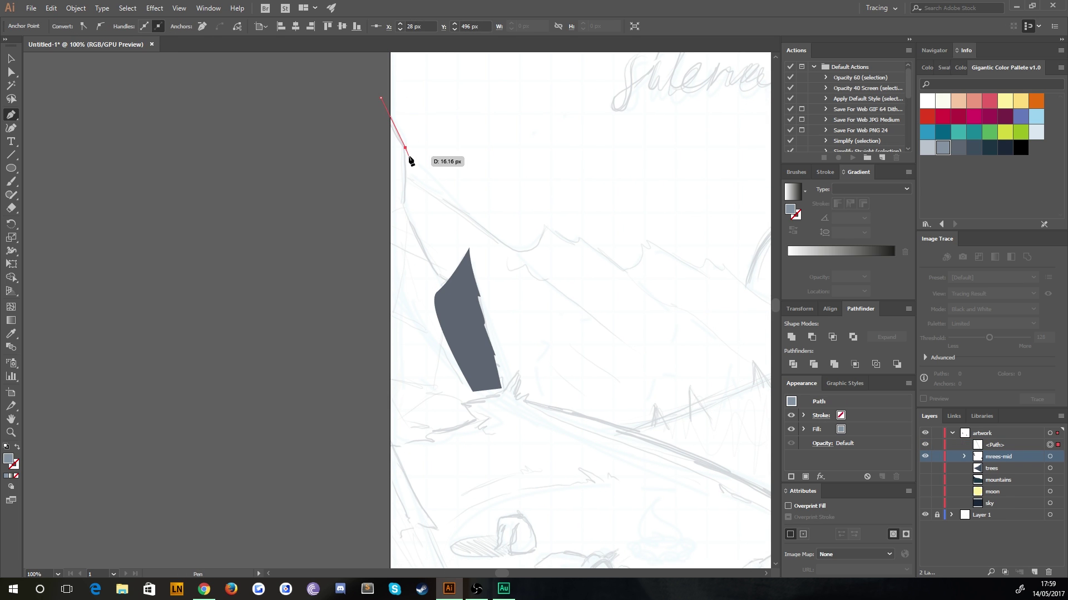
Trace the first two branch notches down the right edge of the large left-edge pine.
{"action": "key", "text": "ctrl+plus"}
{"action": "key", "text": "ctrl+plus"}
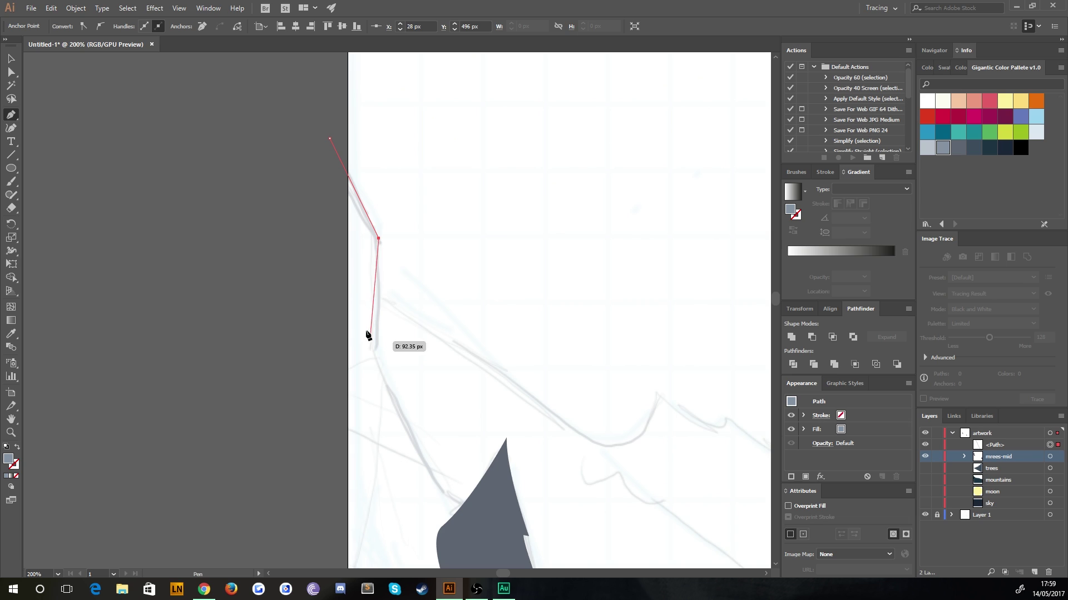
{"action": "left_click", "coordinate": [374, 256]}
{"action": "left_click", "coordinate": [379, 264]}
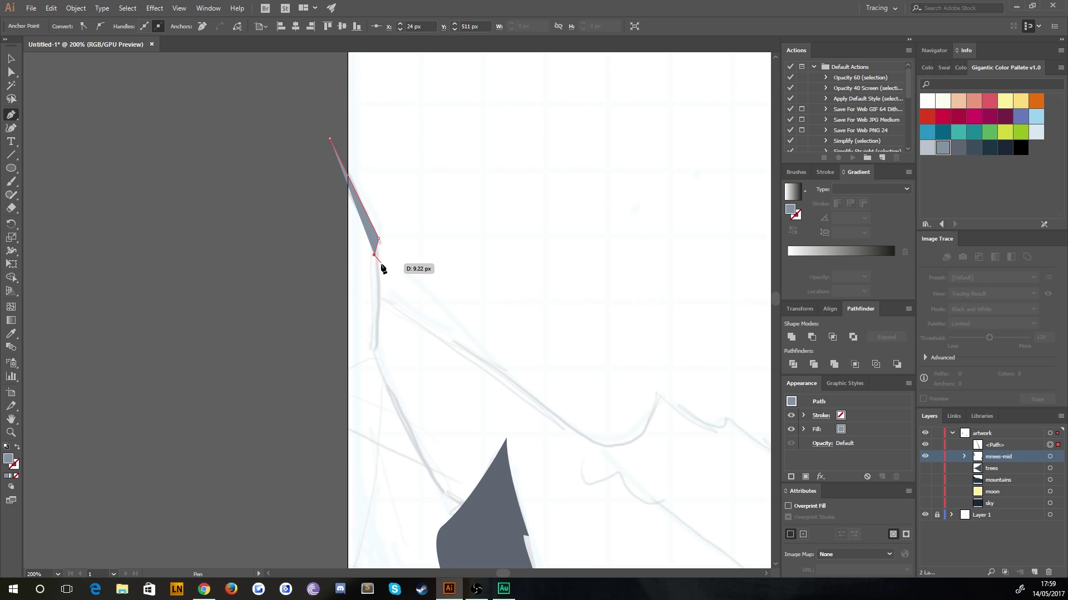
{"action": "left_click", "coordinate": [381, 318]}
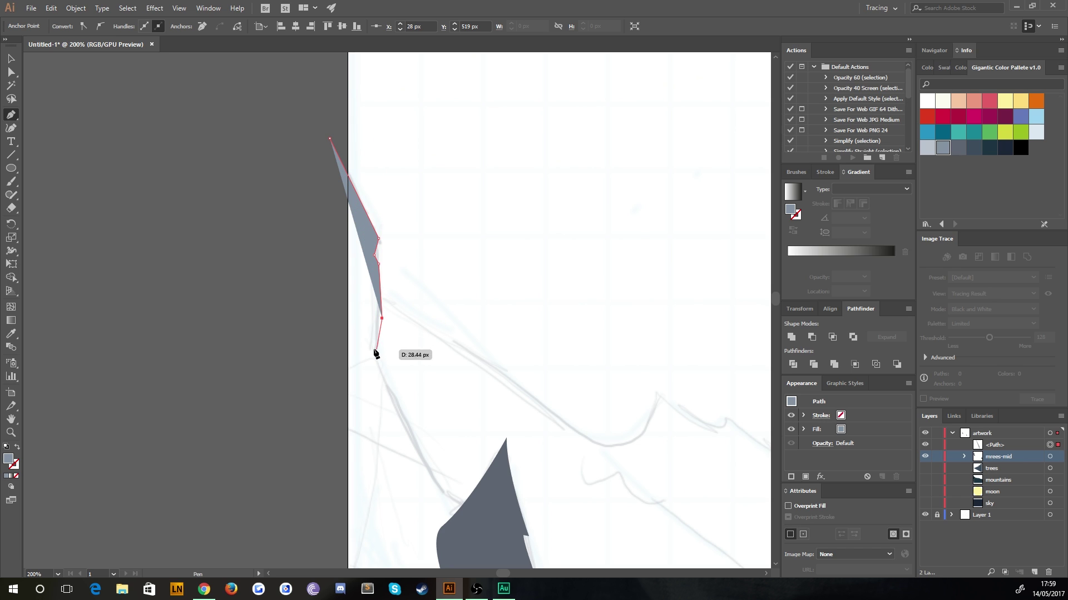
{"action": "left_click", "coordinate": [373, 348]}
{"action": "left_click", "coordinate": [376, 354]}
Continue the left-edge rock outline down its right side through the next notches to the tip of the slate-grey pine.
{"action": "left_click", "coordinate": [405, 431]}
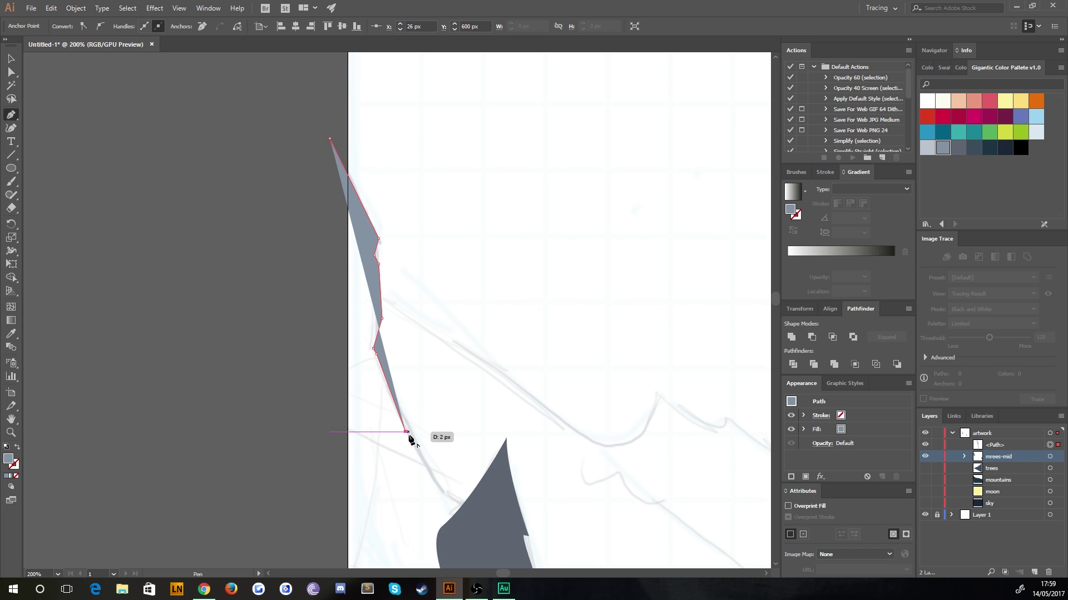
{"action": "left_click", "coordinate": [417, 441]}
{"action": "left_click", "coordinate": [419, 456]}
{"action": "mouse_move", "coordinate": [476, 523]}
{"action": "left_mouse_down"}
{"action": "mouse_move", "coordinate": [432, 360]}
{"action": "mouse_move", "coordinate": [448, 364]}
{"action": "mouse_move", "coordinate": [406, 193]}
{"action": "left_mouse_up"}
{"action": "left_click", "coordinate": [366, 168]}
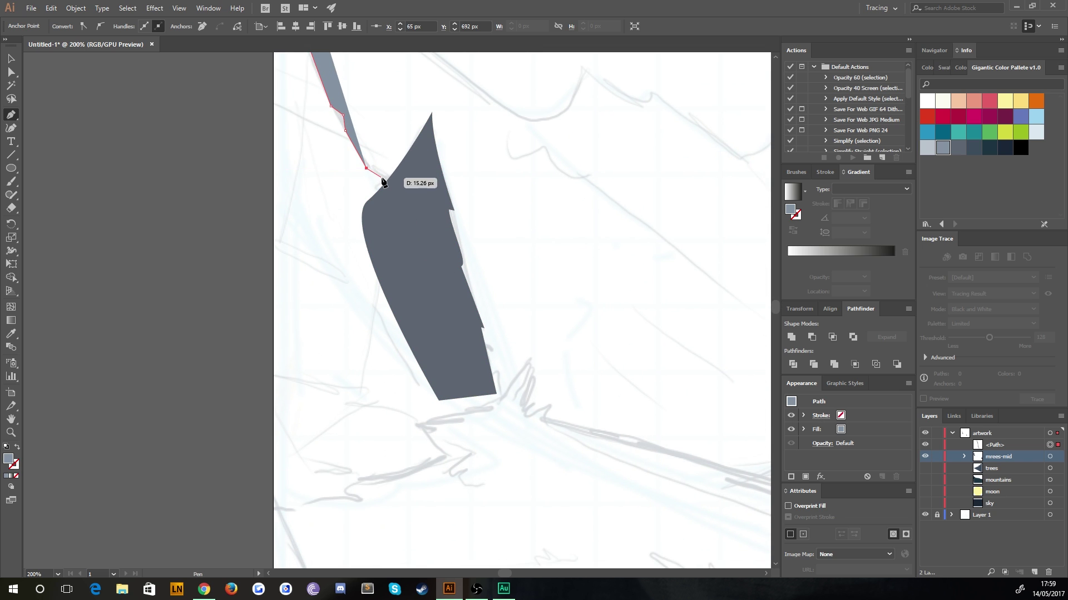
{"action": "left_click", "coordinate": [381, 177]}
Hide the "mrees-mid" group and trace the rock outline around the small ledge beside the sketched pine's tip.
{"action": "left_click", "coordinate": [925, 458]}
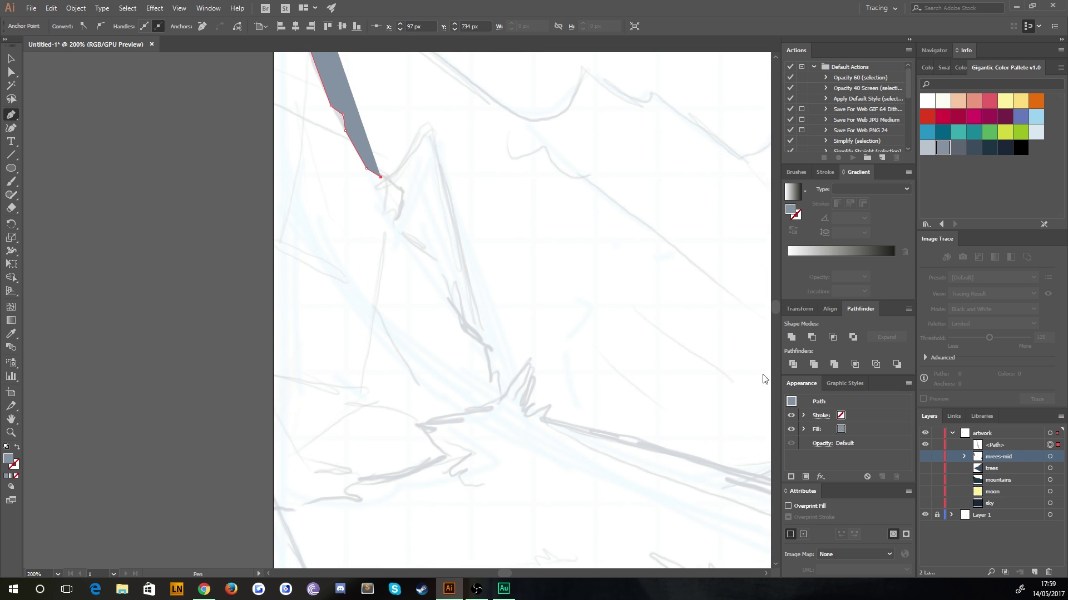
{"action": "left_click", "coordinate": [393, 182]}
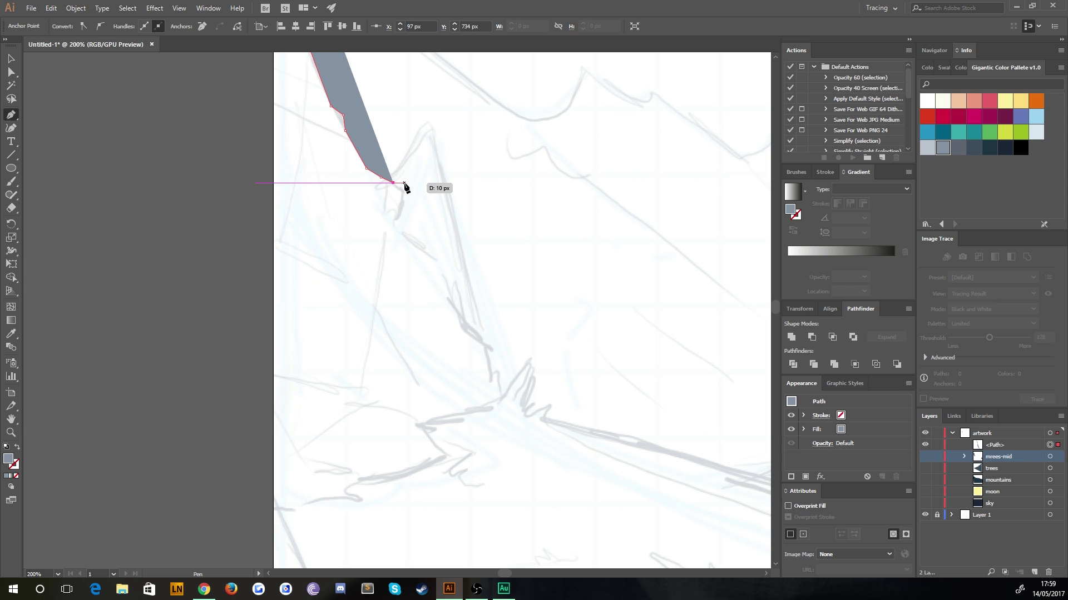
{"action": "left_click", "coordinate": [404, 183]}
{"action": "left_click", "coordinate": [407, 190]}
{"action": "left_click", "coordinate": [401, 228]}
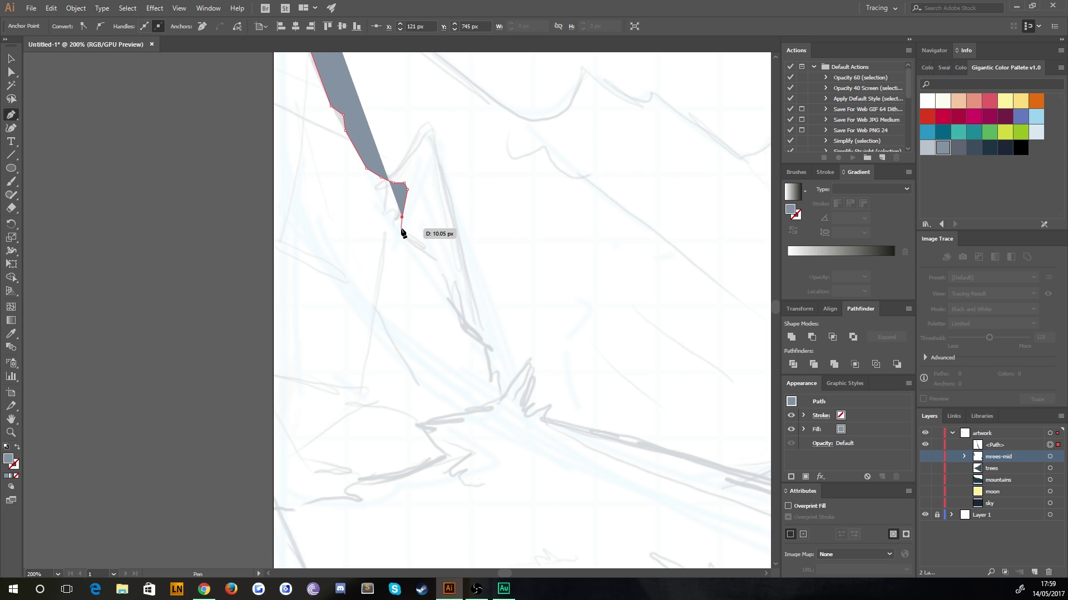
Trace the jagged lower right edge of the rocks down past the sketched grass tuft.
{"action": "left_click", "coordinate": [417, 241]}
{"action": "left_click", "coordinate": [445, 260]}
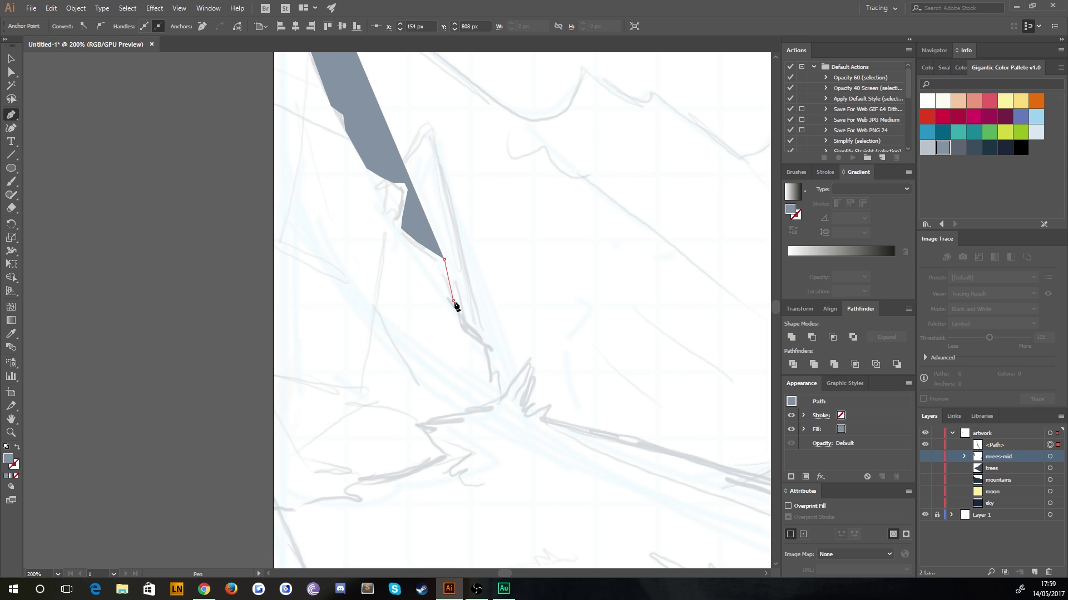
{"action": "left_click", "coordinate": [472, 325]}
{"action": "left_click", "coordinate": [495, 369]}
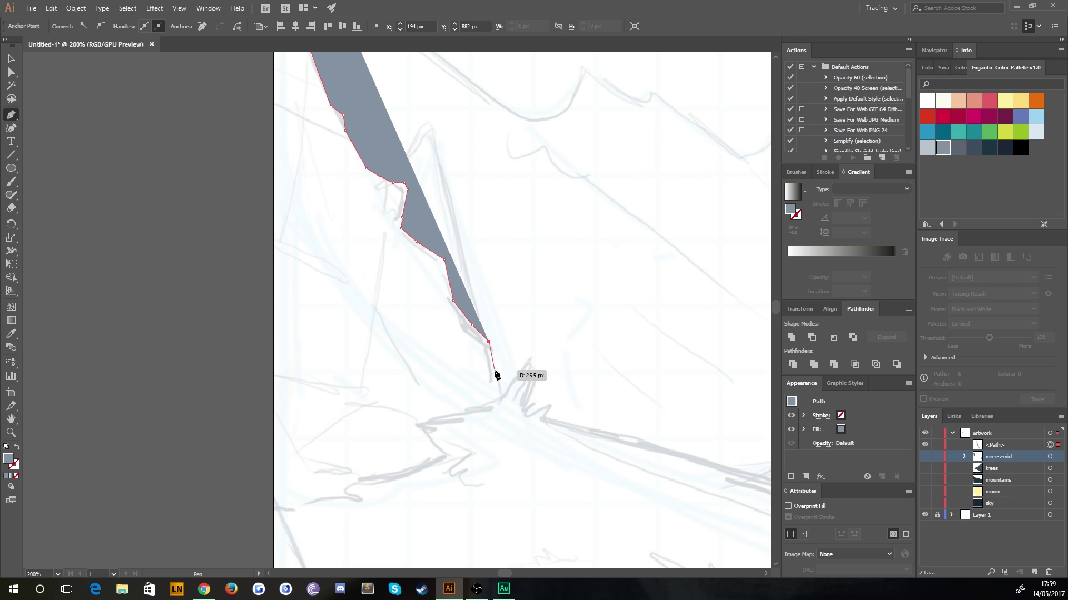
{"action": "left_click", "coordinate": [510, 407]}
Close the rock shape with straight segments along its base and up outside the artboard's left edge to the starting point.
{"action": "left_click", "coordinate": [447, 490]}
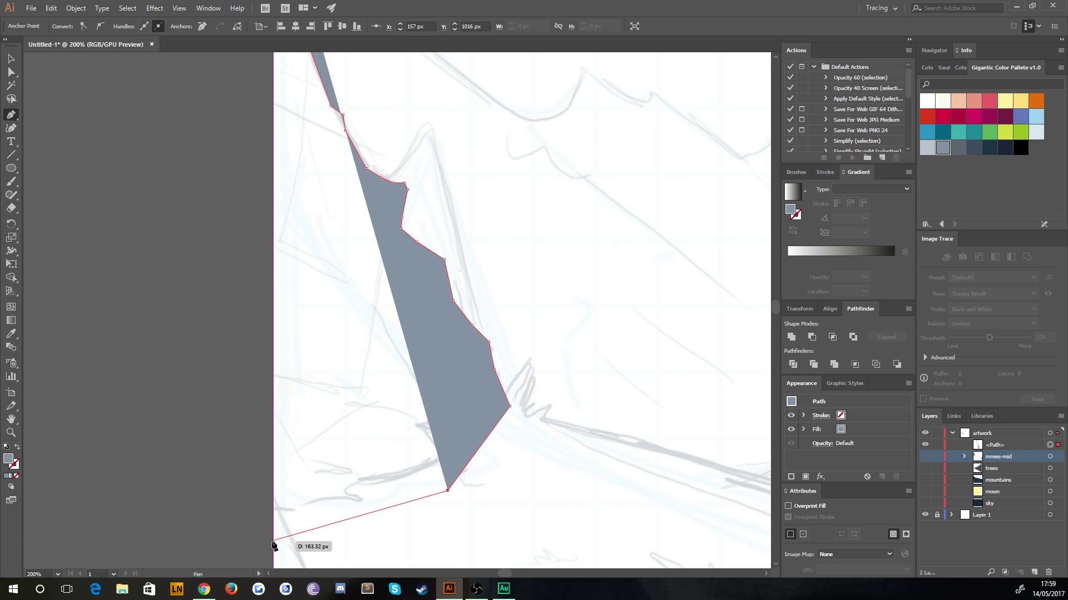
{"action": "left_click", "coordinate": [257, 533]}
{"action": "left_click_drag", "start_coordinate": [246, 278], "coordinate": [287, 487]}
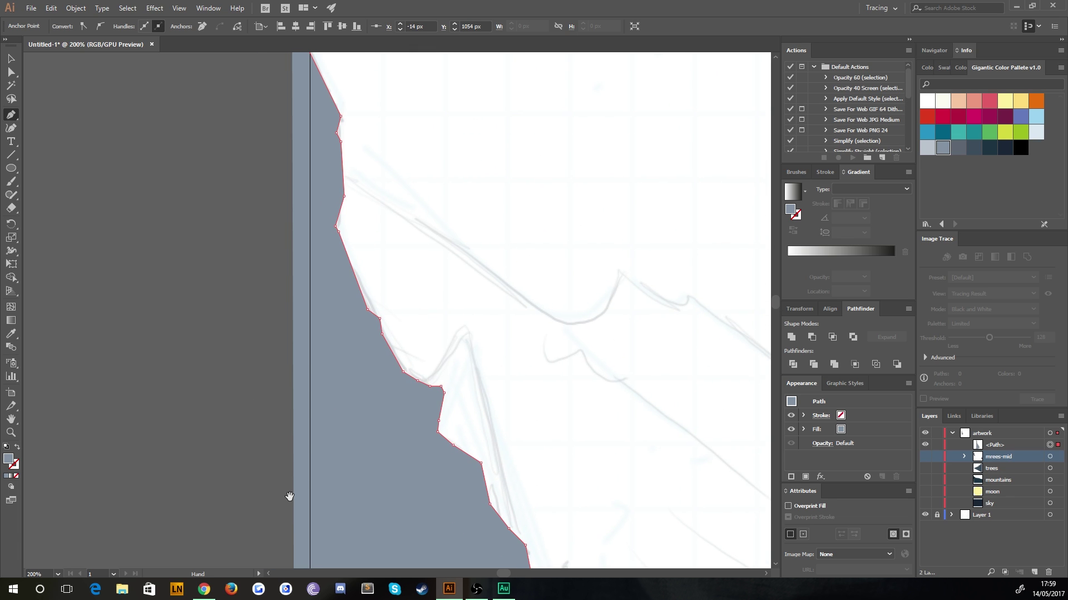
{"action": "left_click_drag", "start_coordinate": [264, 150], "coordinate": [276, 261]}
{"action": "left_click", "coordinate": [306, 128]}
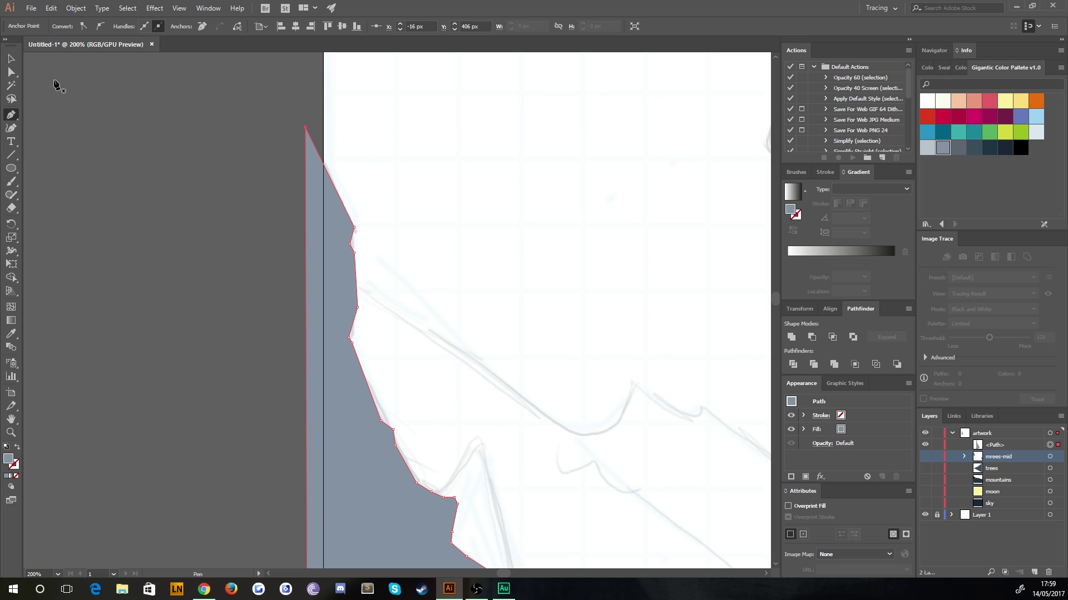
Deselect the finished left-edge shape and rename its path "rocks".
{"action": "left_click", "coordinate": [11, 59]}
{"action": "left_click", "coordinate": [205, 394]}
{"action": "left_click_drag", "start_coordinate": [205, 394], "coordinate": [146, 187]}
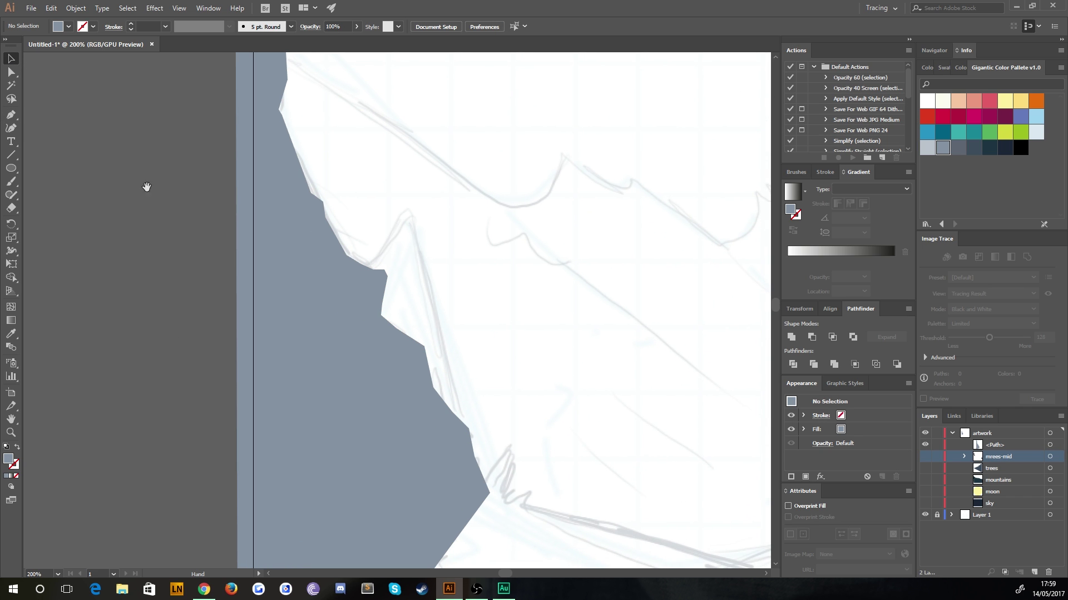
{"action": "key", "text": "ctrl+minus"}
{"action": "key", "text": "ctrl+minus"}
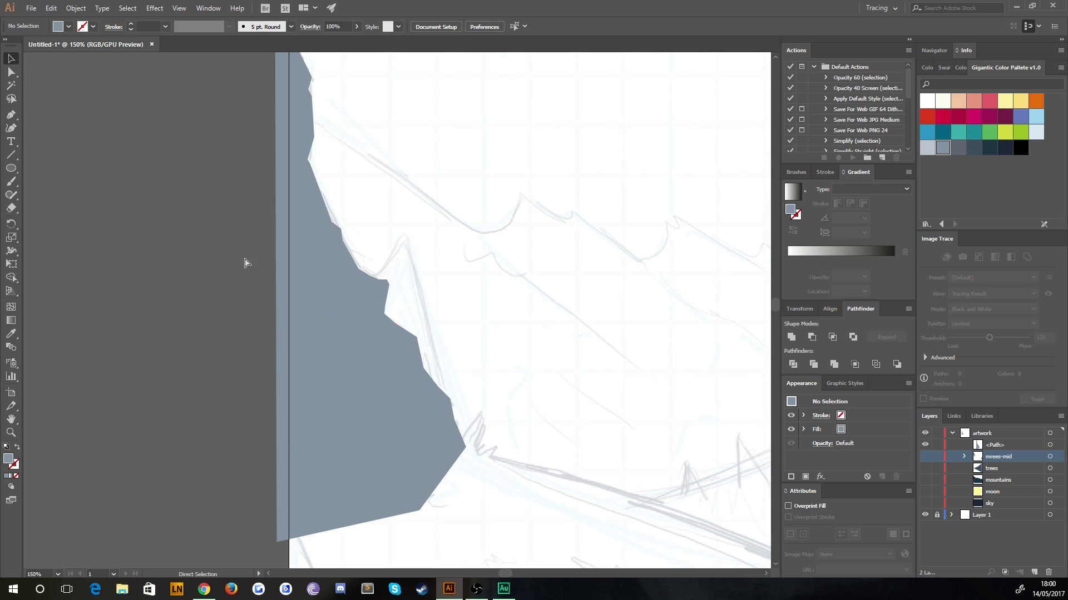
{"action": "left_click_drag", "start_coordinate": [259, 224], "coordinate": [238, 236]}
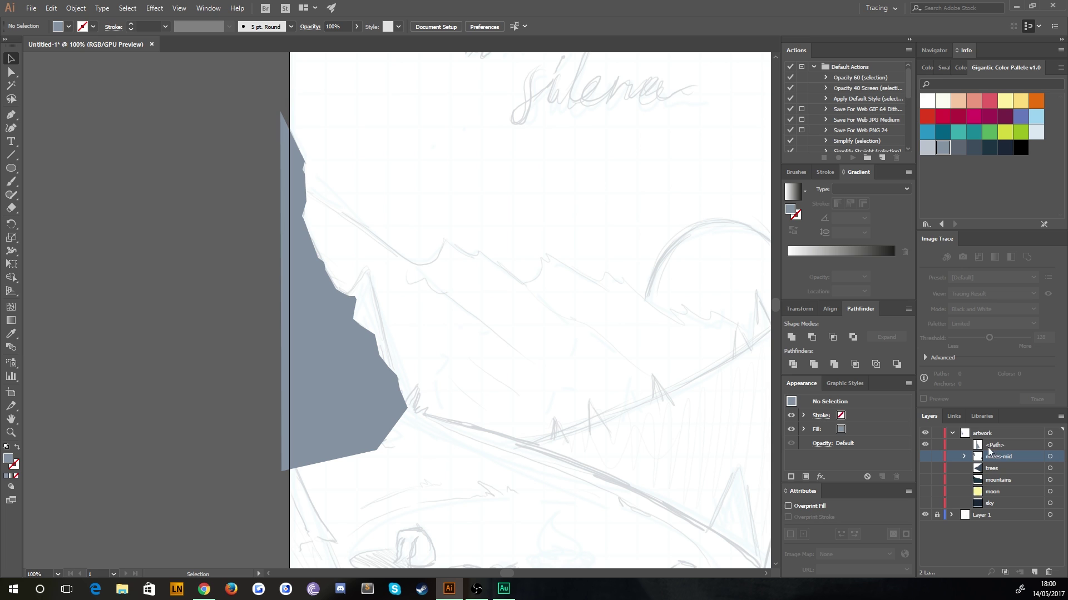
{"action": "double_click", "coordinate": [992, 445]}
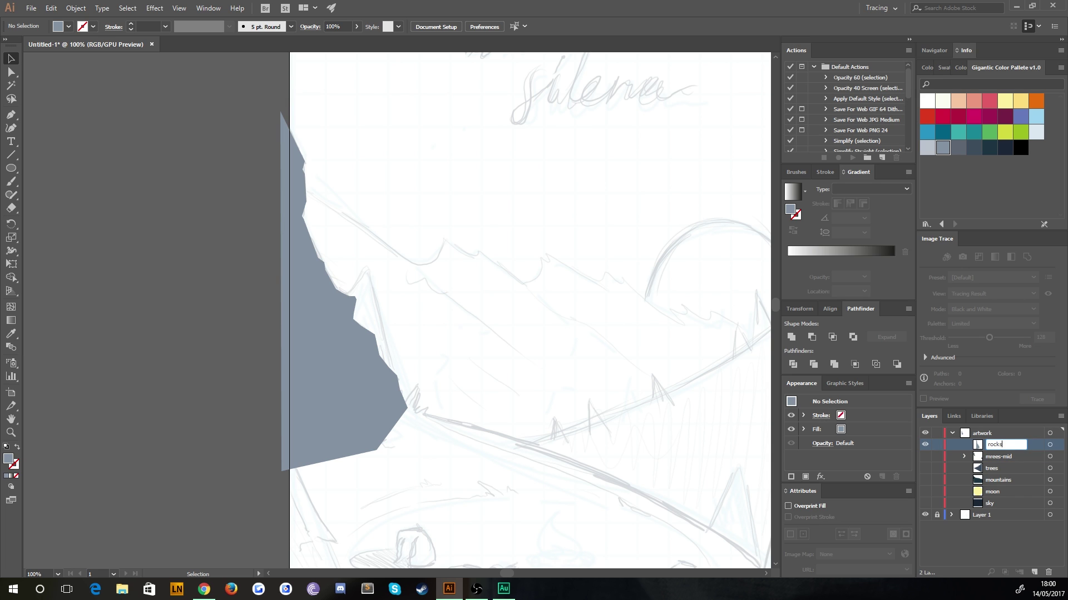
{"action": "key", "text": "Return"}
{"action": "left_click", "coordinate": [1026, 569]}
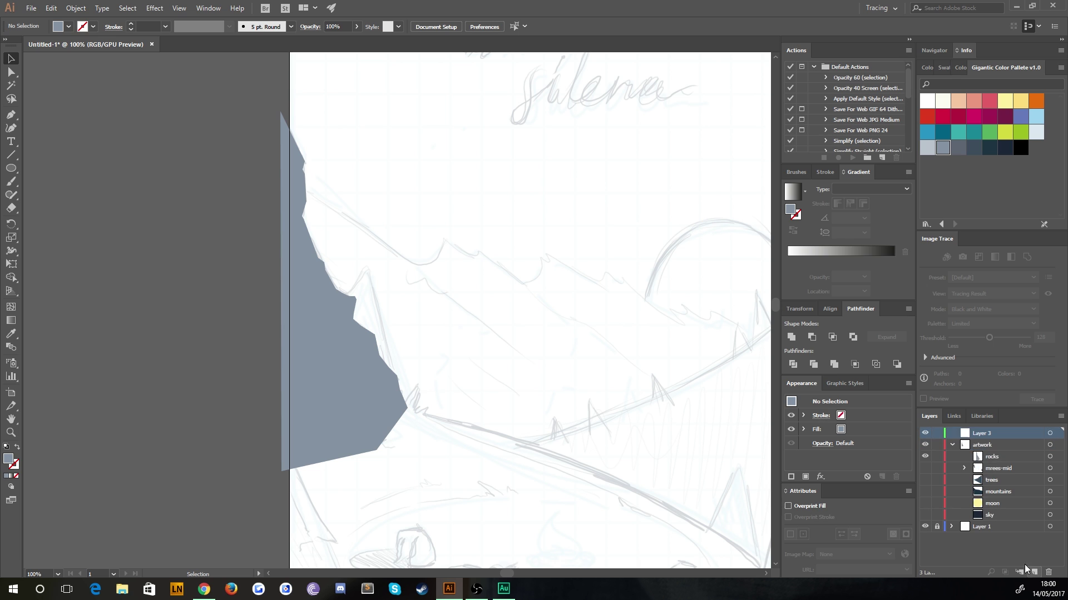
{"action": "key", "text": "ctrl+z"}
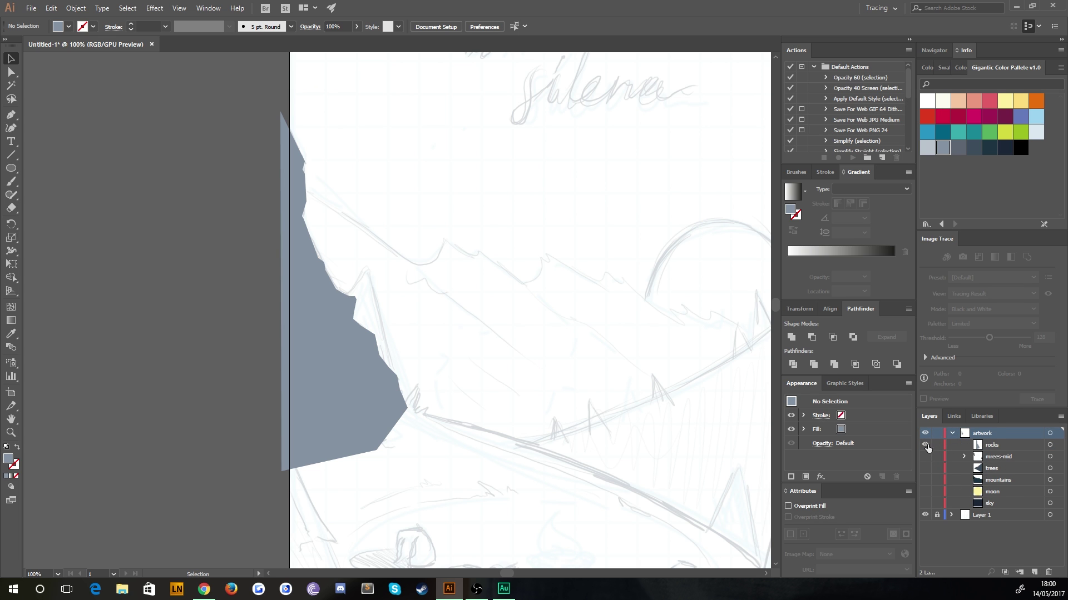
Hide the "rocks" shape and set the fill to the green swatch for a new Pen path.
{"action": "left_click", "coordinate": [925, 446]}
{"action": "left_click_drag", "start_coordinate": [239, 465], "coordinate": [191, 318]}
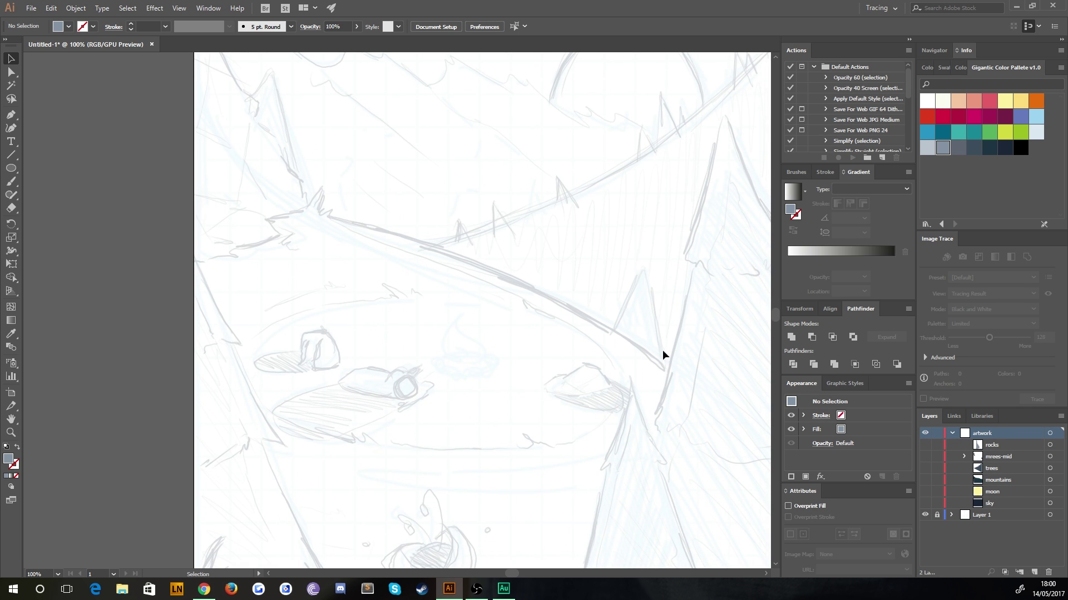
{"action": "left_click_drag", "start_coordinate": [518, 413], "coordinate": [439, 395]}
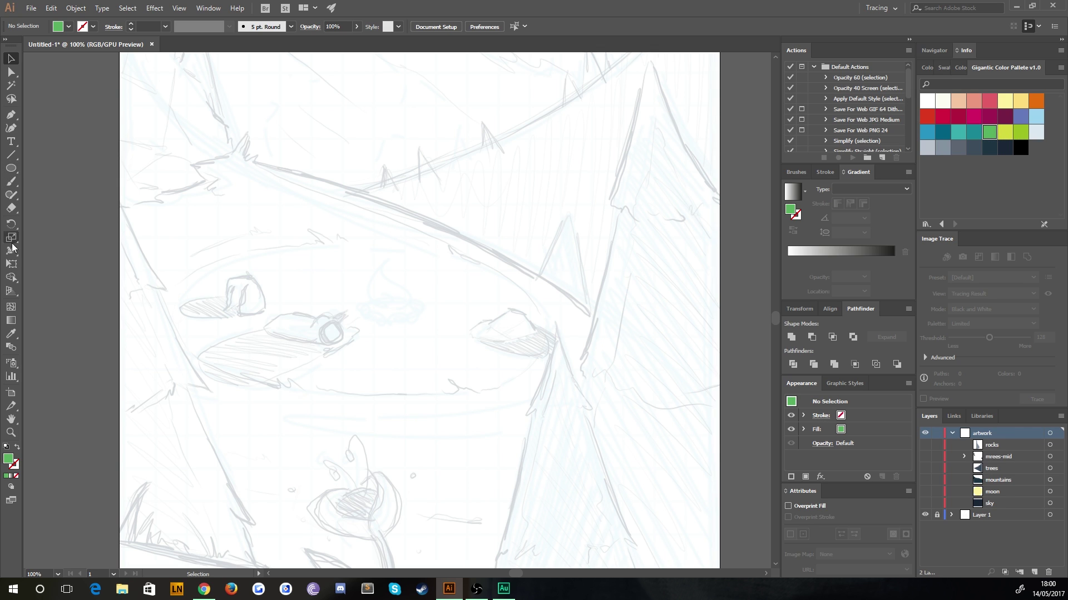
{"action": "left_click", "coordinate": [9, 118]}
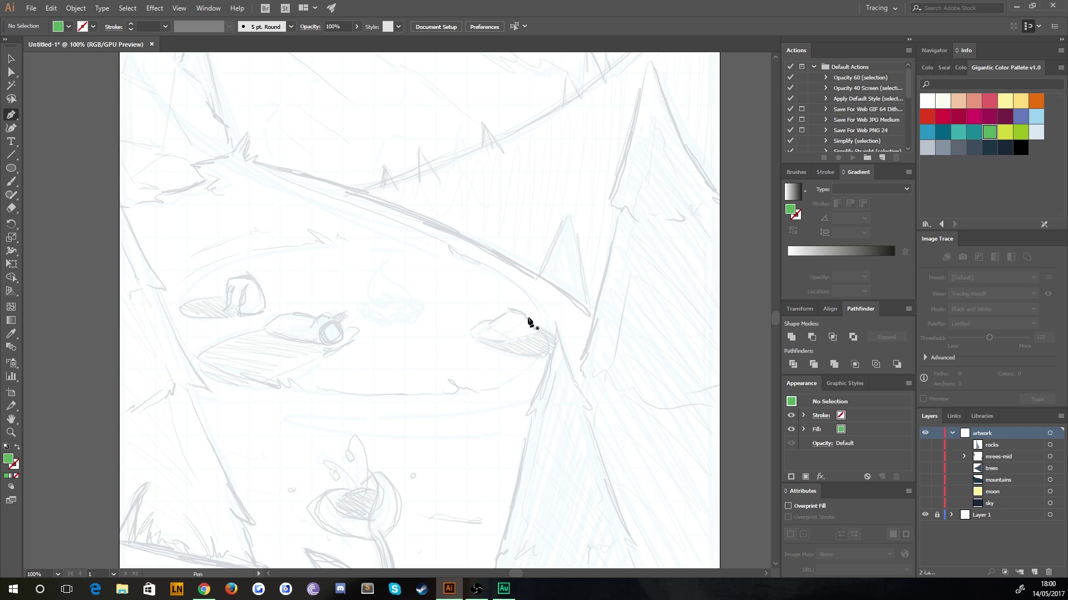
Trace the hill's curved crest from inside the large right-hand pine past the grass tuft to beyond the artboard's left edge.
{"action": "left_click", "coordinate": [641, 353]}
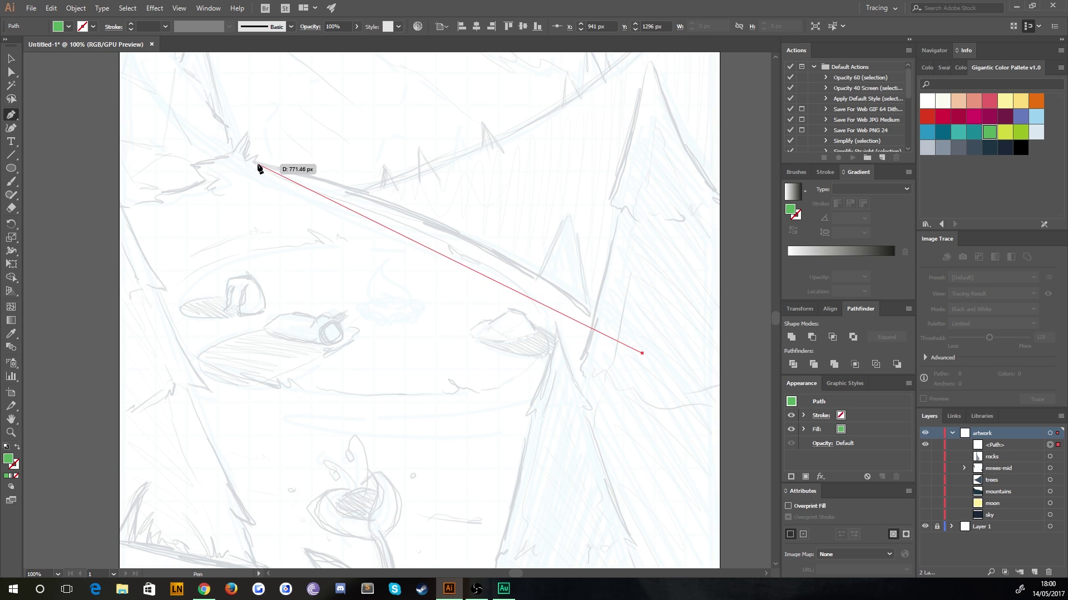
{"action": "left_click_drag", "start_coordinate": [256, 163], "coordinate": [44, 127]}
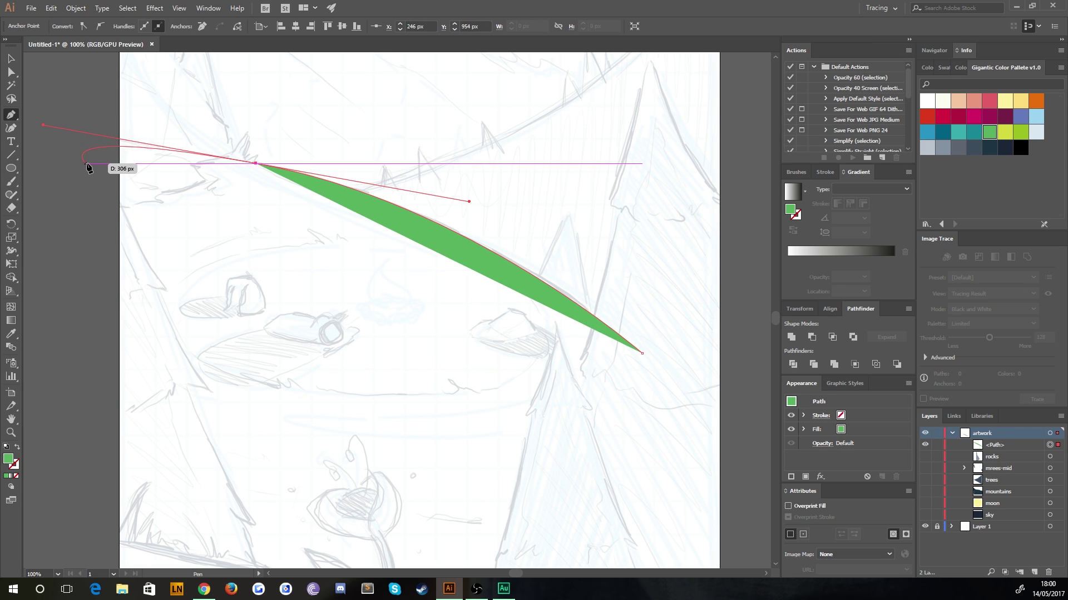
{"action": "left_click", "coordinate": [87, 163]}
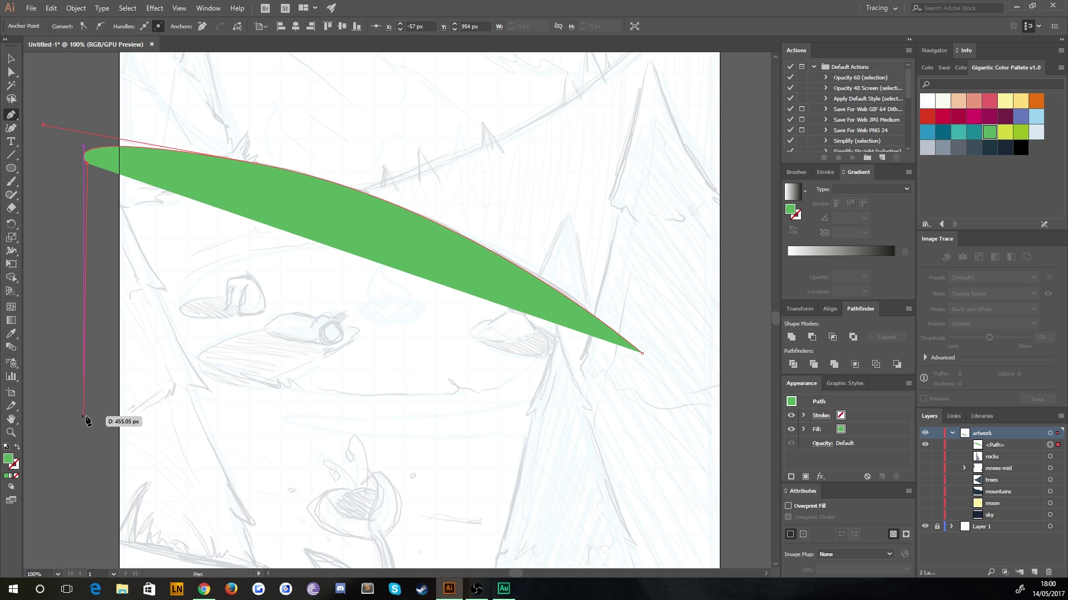
Close the green ground shape with straight edges below the foreground slope and inside the right-hand pine, and hide it.
{"action": "left_click_drag", "start_coordinate": [109, 421], "coordinate": [117, 253]}
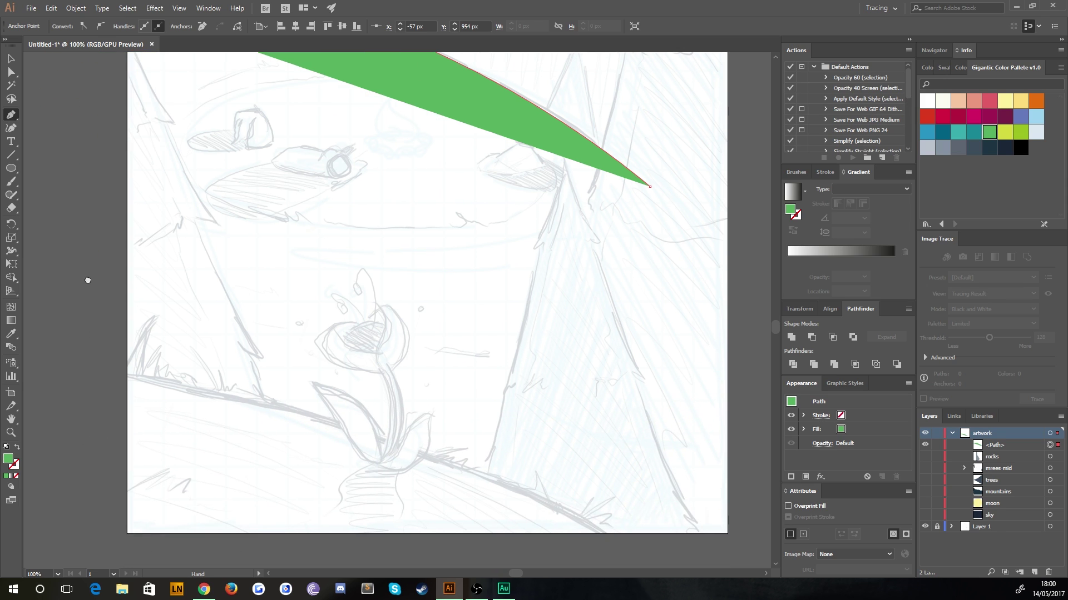
{"action": "left_click", "coordinate": [104, 385]}
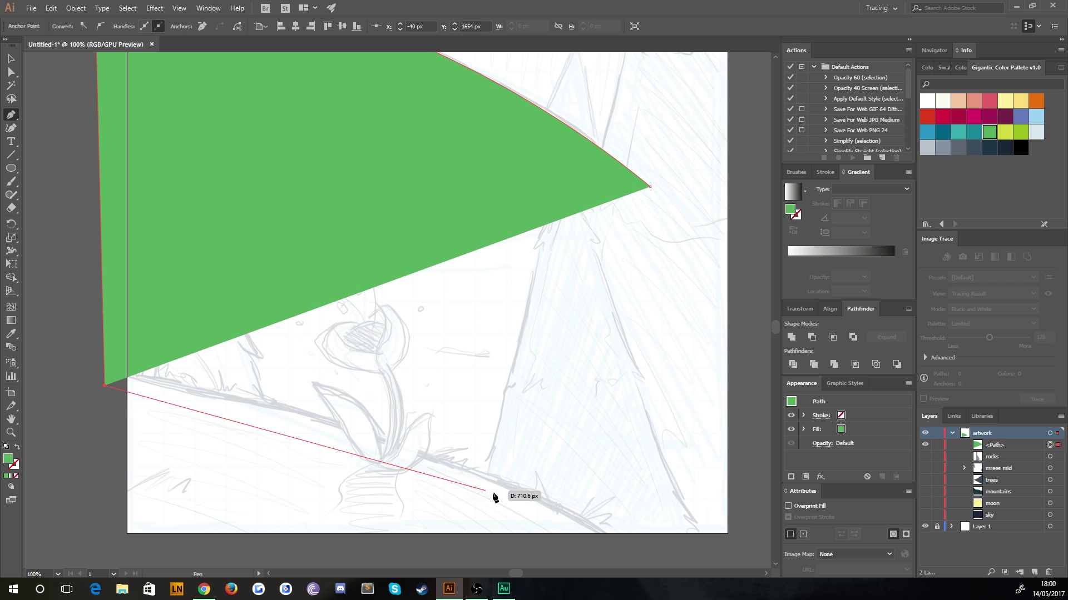
{"action": "left_click", "coordinate": [514, 497]}
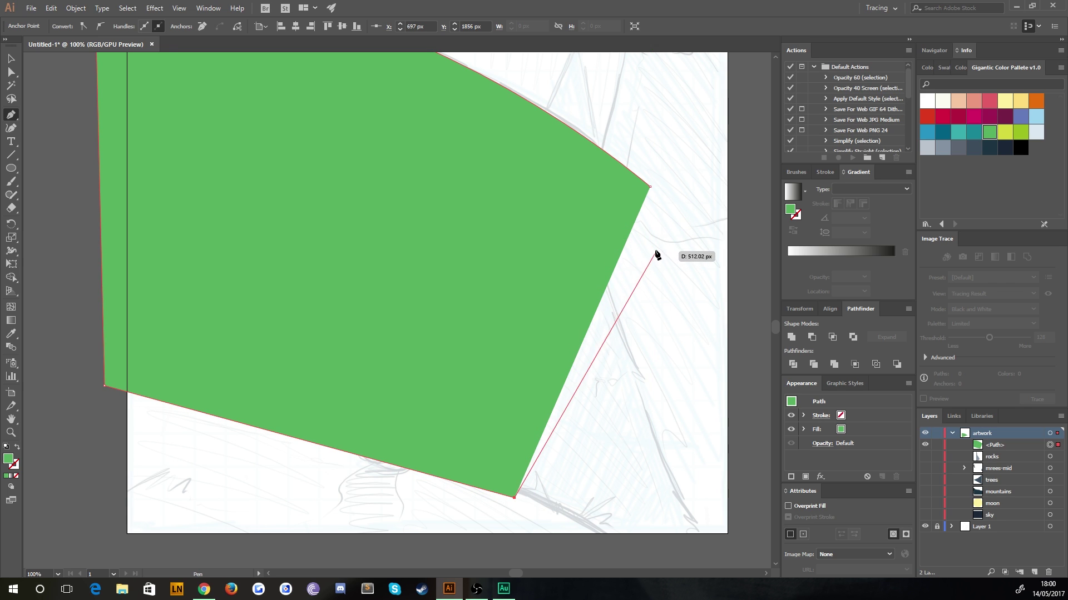
{"action": "left_click", "coordinate": [655, 248]}
{"action": "left_click", "coordinate": [12, 58]}
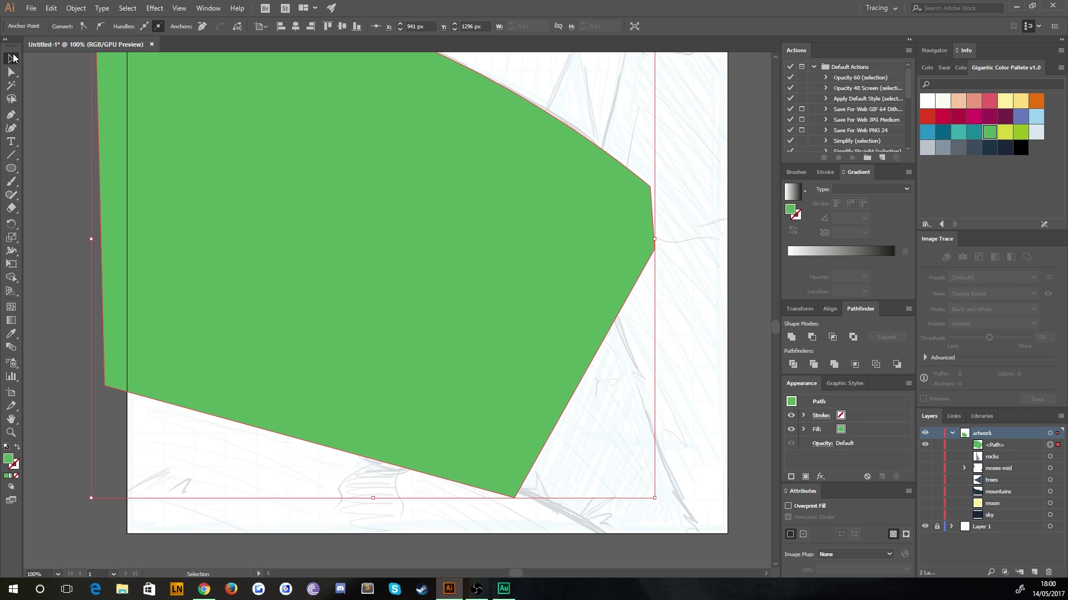
{"action": "left_click", "coordinate": [53, 99]}
{"action": "left_click_drag", "start_coordinate": [86, 129], "coordinate": [171, 315]}
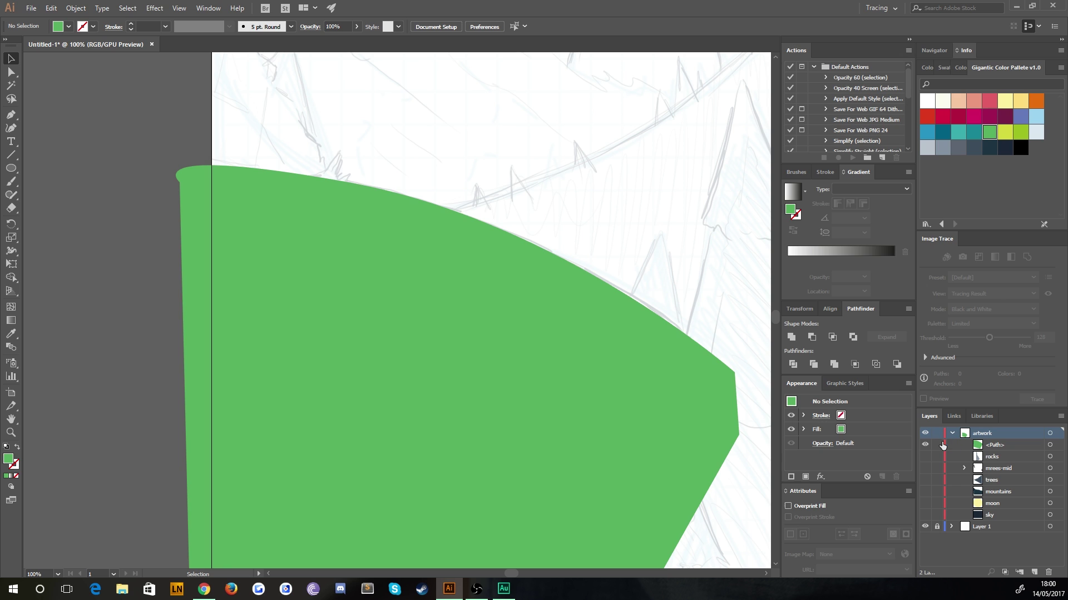
{"action": "left_click", "coordinate": [925, 446]}
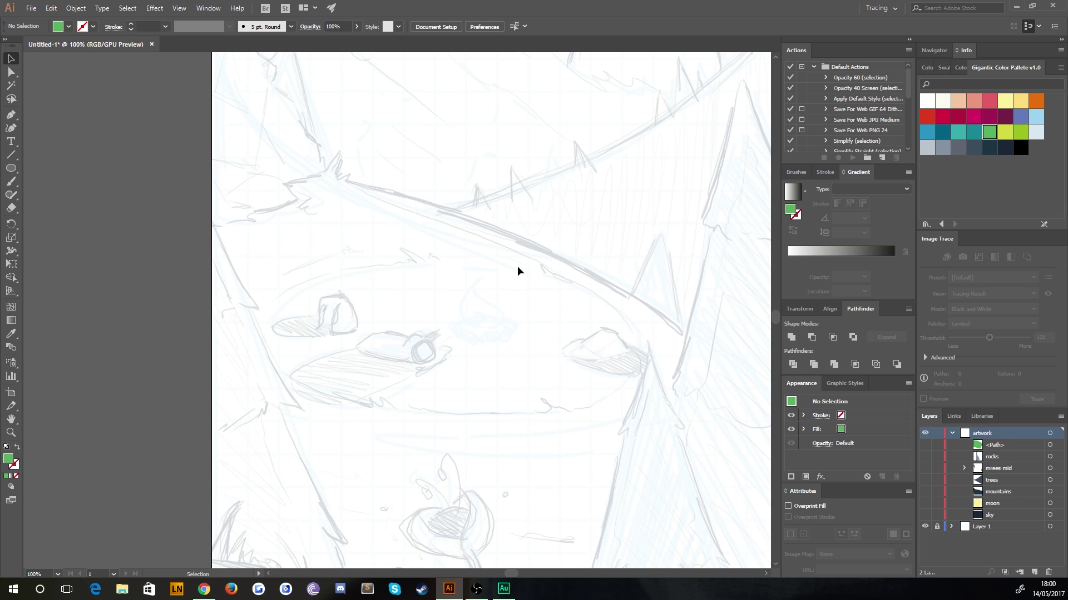
Start a green grass tuft at the left end of the hill crest by tracing its first curved blade.
{"action": "key", "text": "ctrl+plus"}
{"action": "key", "text": "ctrl+plus"}
{"action": "left_click_drag", "start_coordinate": [291, 178], "coordinate": [540, 398]}
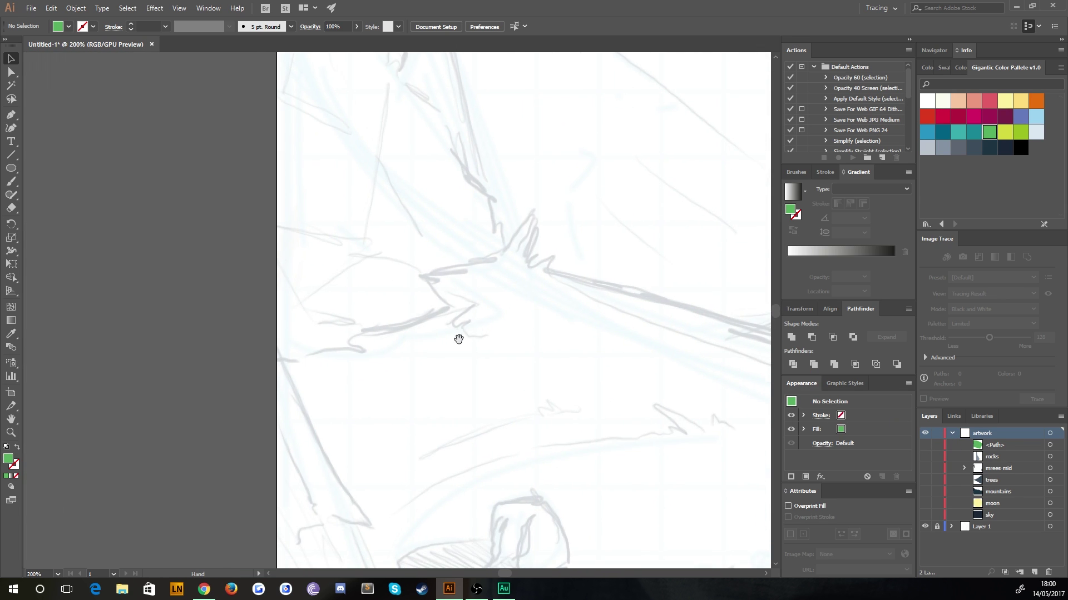
{"action": "left_click_drag", "start_coordinate": [536, 262], "coordinate": [474, 272]}
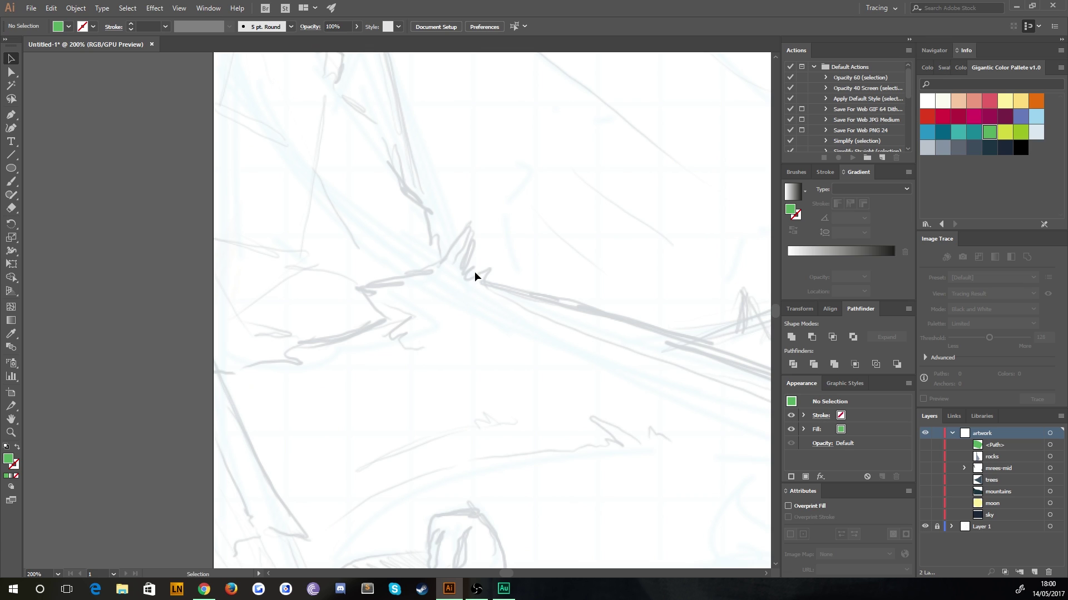
{"action": "left_click", "coordinate": [12, 115]}
{"action": "left_click", "coordinate": [439, 269]}
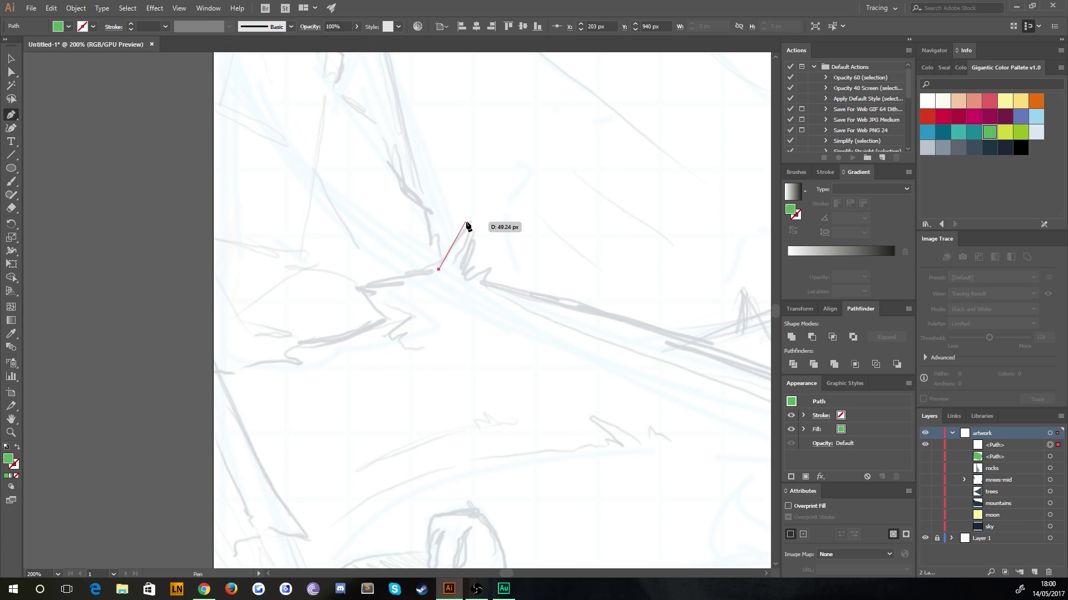
{"action": "left_click_drag", "start_coordinate": [465, 223], "coordinate": [470, 219]}
Trace the tuft's remaining curved blades, getting lower along the hill crest, and end the last one on the ridge line.
{"action": "left_click_drag", "start_coordinate": [503, 188], "coordinate": [496, 204]}
{"action": "left_click_drag", "start_coordinate": [462, 241], "coordinate": [470, 279]}
{"action": "key", "text": "ctrl+z"}
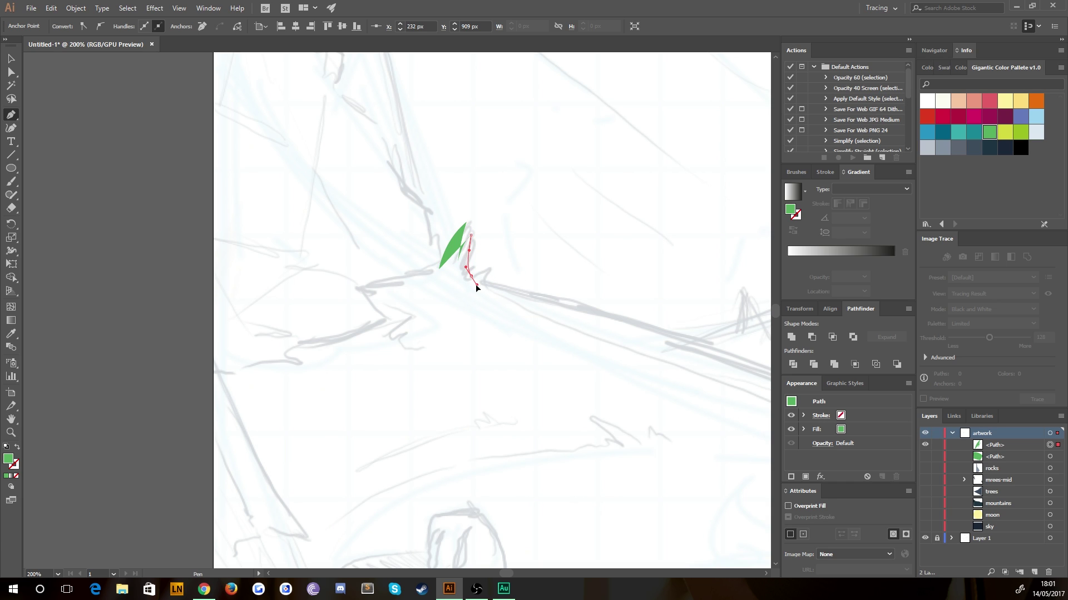
{"action": "mouse_move", "coordinate": [475, 265]}
{"action": "left_mouse_down"}
{"action": "mouse_move", "coordinate": [483, 279]}
{"action": "mouse_move", "coordinate": [501, 266]}
{"action": "mouse_move", "coordinate": [478, 289]}
{"action": "mouse_move", "coordinate": [498, 273]}
{"action": "mouse_move", "coordinate": [497, 285]}
{"action": "mouse_move", "coordinate": [544, 297]}
{"action": "mouse_move", "coordinate": [462, 272]}
{"action": "left_mouse_up"}
{"action": "left_click", "coordinate": [477, 249]}
{"action": "key", "text": "ctrl+z"}
{"action": "left_click", "coordinate": [515, 275]}
{"action": "left_click", "coordinate": [506, 281]}
{"action": "left_click_drag", "start_coordinate": [428, 228], "coordinate": [413, 244]}
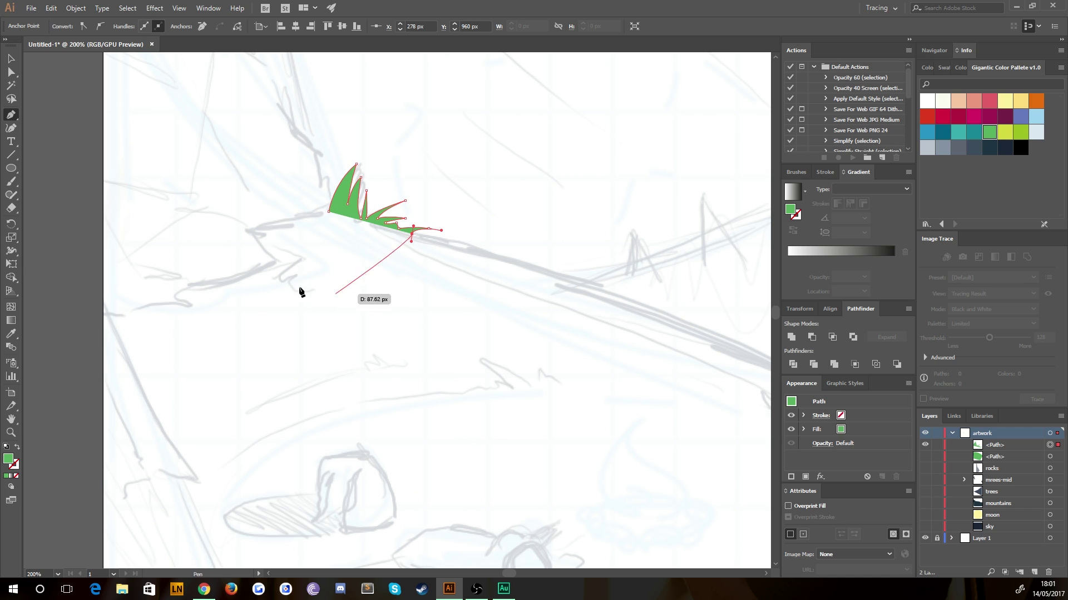
Try to run the tuft's base straight from the last blade to beyond the artboard's left edge, and undo that segment.
{"action": "left_click", "coordinate": [94, 359]}
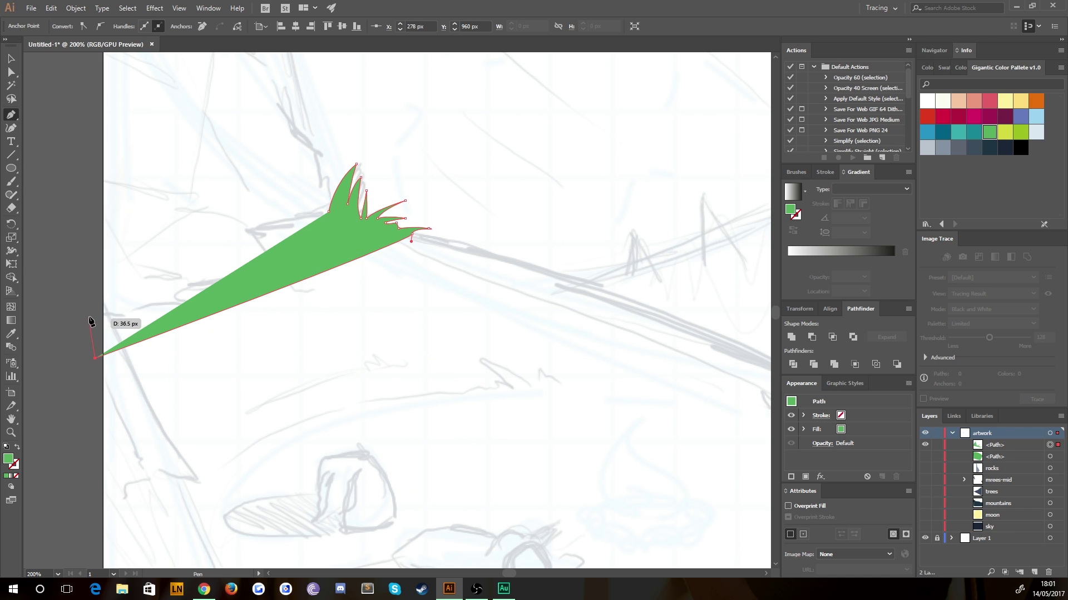
{"action": "key", "text": "ctrl+z"}
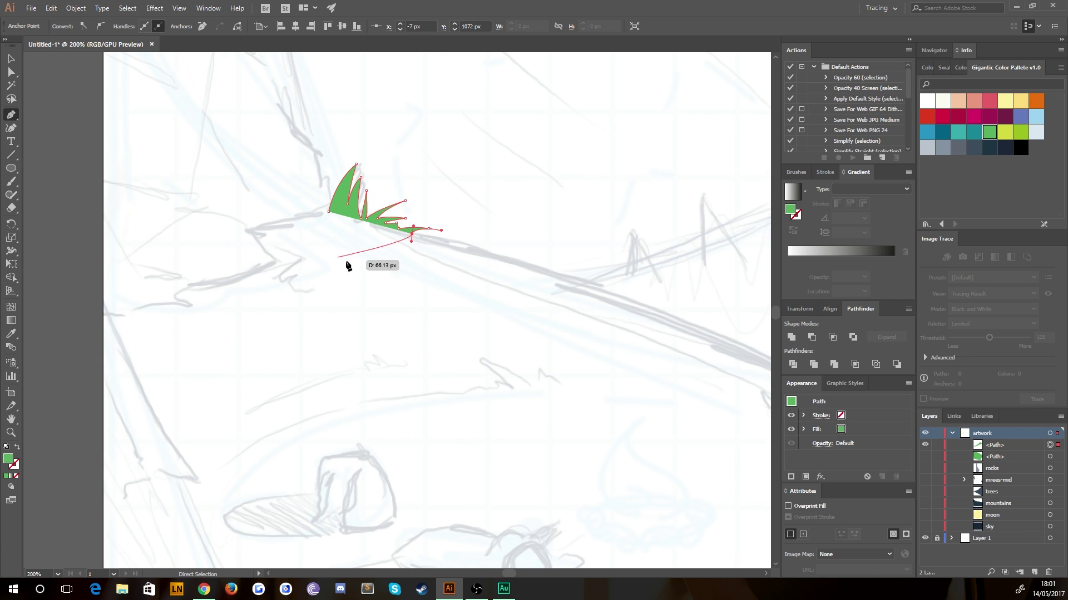
Close the grass tuft with straight edges below the ridge line back to its first blade, and deselect it.
{"action": "left_click", "coordinate": [315, 273], "text": "ctrl"}
{"action": "left_click", "coordinate": [315, 269]}
{"action": "left_click", "coordinate": [287, 246]}
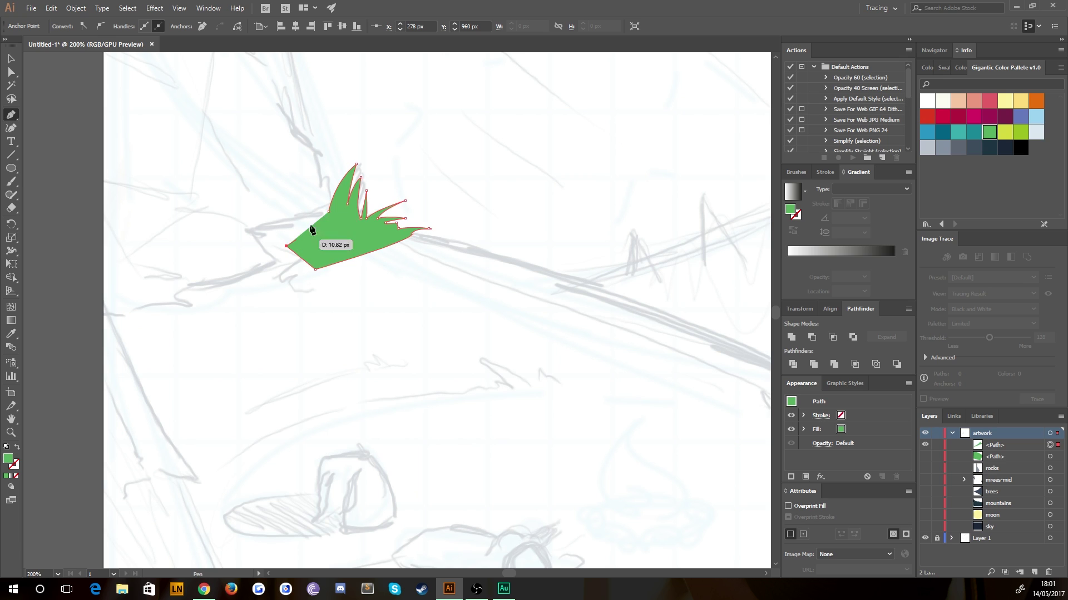
{"action": "left_click", "coordinate": [328, 211]}
{"action": "left_click", "coordinate": [11, 59]}
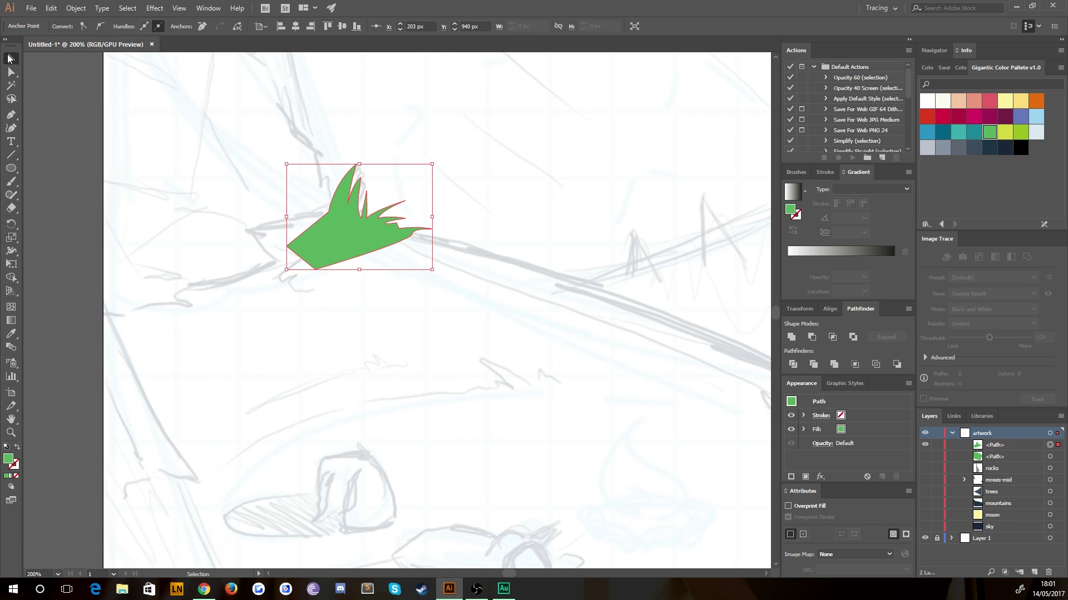
{"action": "left_click", "coordinate": [82, 129]}
Start a second green shape at the tuft's base and trace the sketched bank's wavy upper edge leftward to the tip of its top blade.
{"action": "left_click_drag", "start_coordinate": [176, 243], "coordinate": [284, 272]}
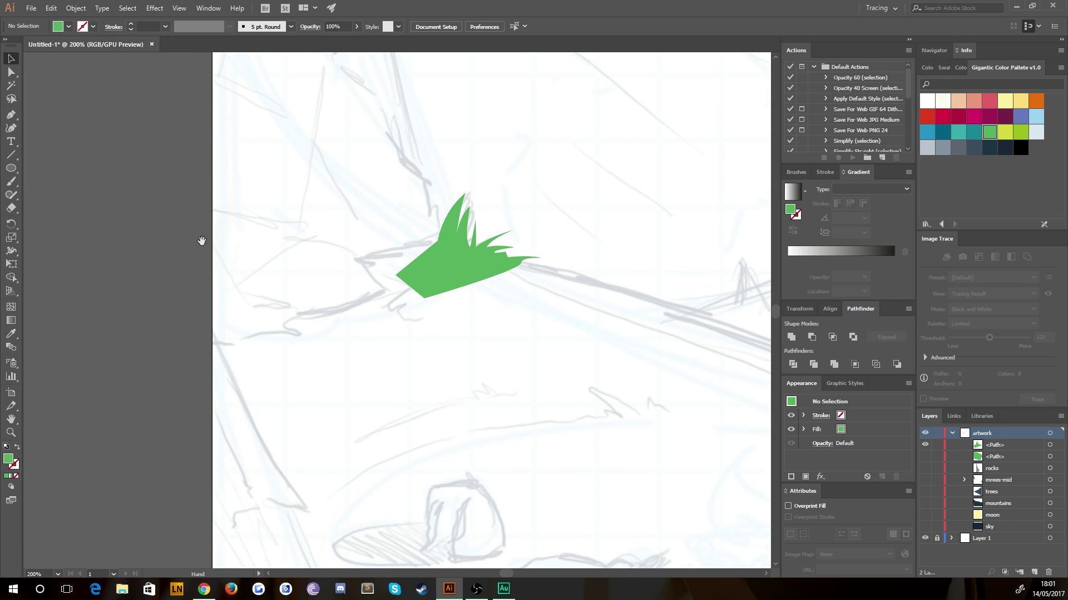
{"action": "left_click", "coordinate": [11, 115]}
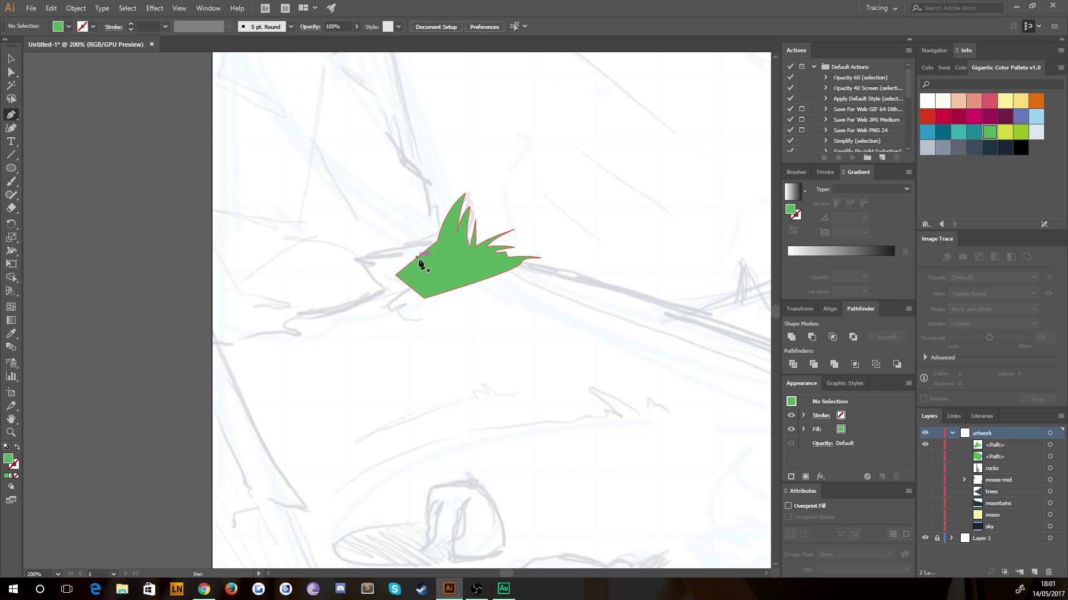
{"action": "left_click", "coordinate": [442, 245]}
{"action": "left_click_drag", "start_coordinate": [422, 240], "coordinate": [393, 251]}
{"action": "left_click", "coordinate": [410, 245]}
{"action": "left_click", "coordinate": [401, 248]}
{"action": "left_click", "coordinate": [386, 252]}
{"action": "left_click", "coordinate": [374, 255]}
{"action": "left_click", "coordinate": [363, 252]}
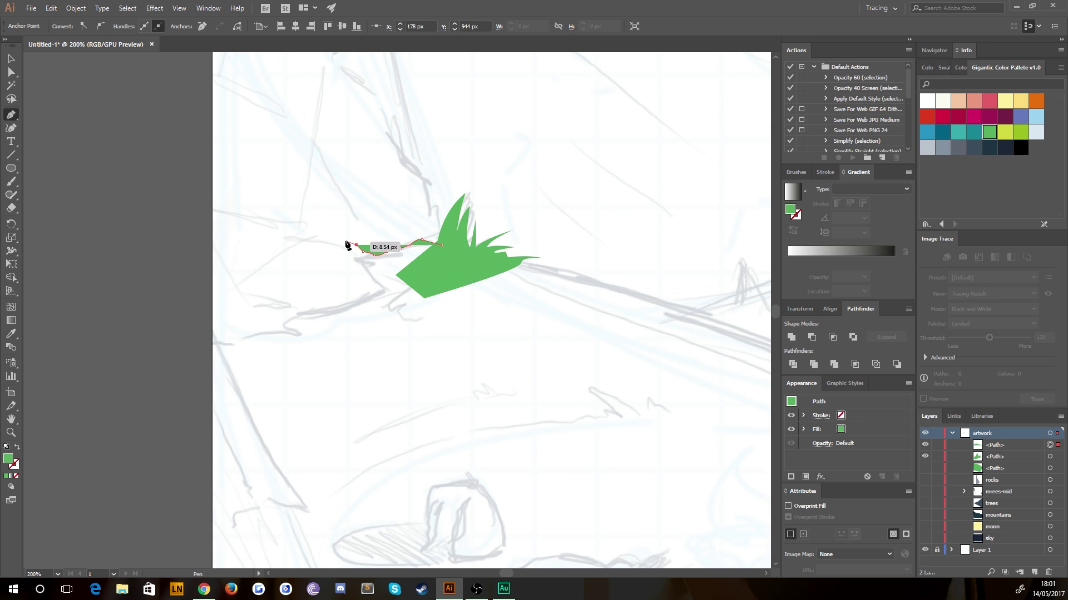
{"action": "left_click", "coordinate": [346, 240]}
{"action": "left_click", "coordinate": [328, 228]}
{"action": "left_click", "coordinate": [314, 228]}
{"action": "left_click", "coordinate": [306, 229]}
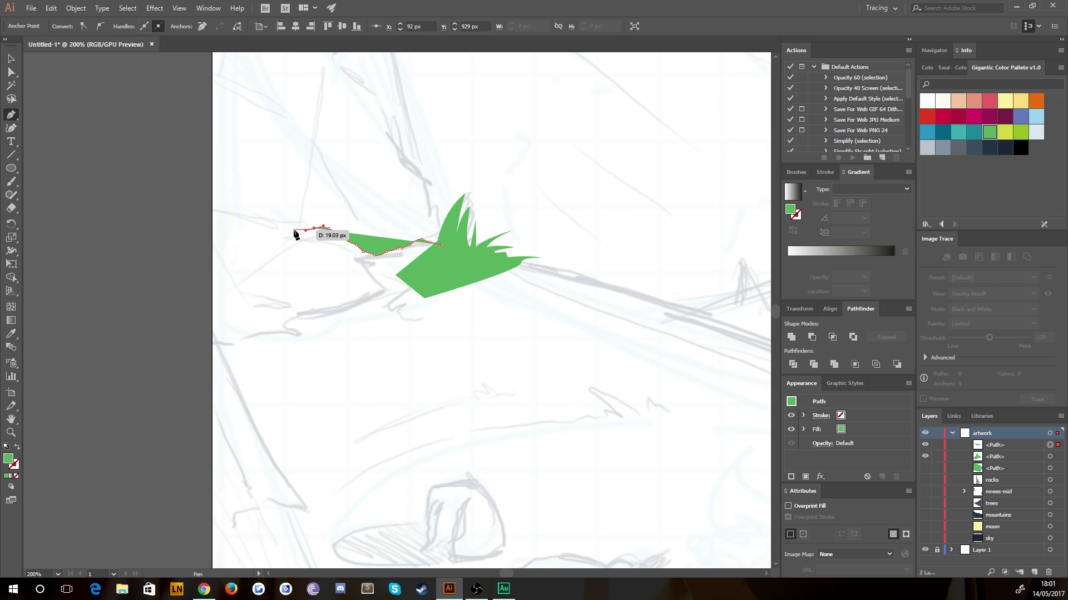
{"action": "left_click", "coordinate": [295, 228]}
{"action": "left_click", "coordinate": [291, 226]}
Trace the bank's overhanging blades and curved hollow down to the lower grass, continuing just past the artboard's left edge.
{"action": "left_click_drag", "start_coordinate": [309, 235], "coordinate": [345, 245]}
{"action": "mouse_move", "coordinate": [332, 259]}
{"action": "left_mouse_down"}
{"action": "mouse_move", "coordinate": [313, 242]}
{"action": "mouse_move", "coordinate": [319, 257]}
{"action": "left_mouse_up"}
{"action": "left_click_drag", "start_coordinate": [319, 263], "coordinate": [201, 318]}
{"action": "left_click", "coordinate": [372, 299]}
{"action": "left_click", "coordinate": [371, 299]}
{"action": "left_click", "coordinate": [315, 295]}
{"action": "left_click", "coordinate": [299, 313]}
{"action": "key", "text": "ctrl+z"}
{"action": "left_click", "coordinate": [198, 359]}
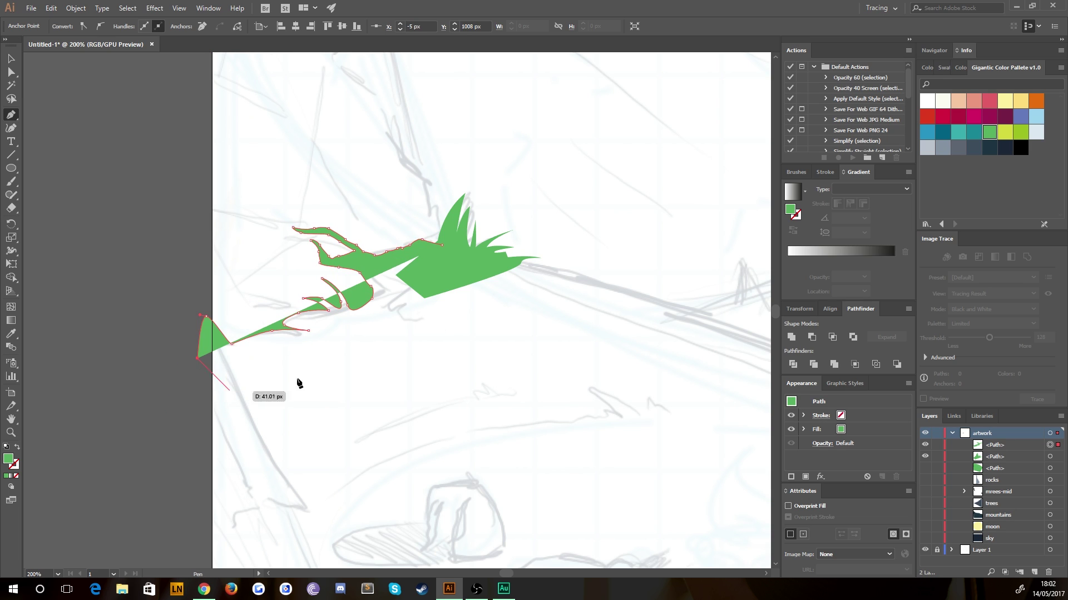
Close the bank shape with straight edges underneath, back to the base of the tuft, and deselect it.
{"action": "left_click", "coordinate": [342, 358]}
{"action": "left_click", "coordinate": [421, 310]}
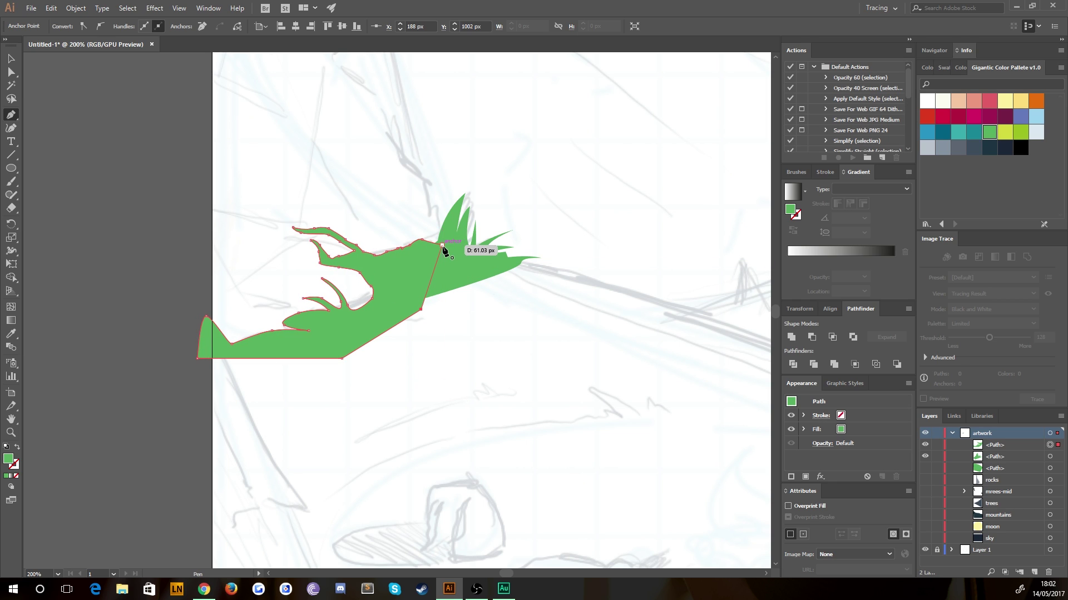
{"action": "left_click", "coordinate": [443, 246]}
{"action": "left_click", "coordinate": [11, 58]}
{"action": "left_click", "coordinate": [119, 174]}
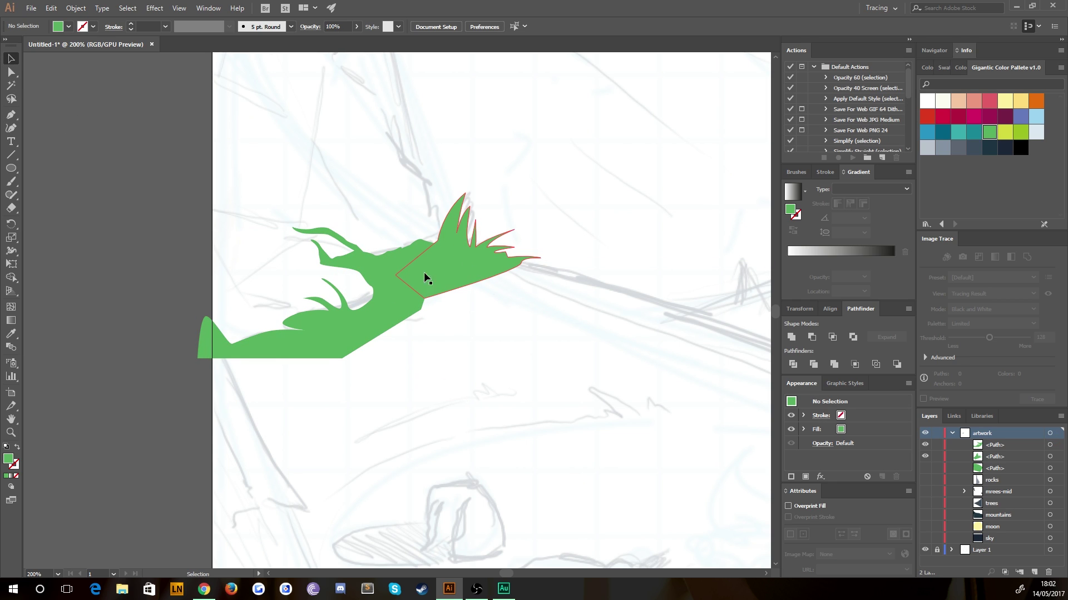
Unite the bank shape and the grass tuft into one shape.
{"action": "left_click", "coordinate": [392, 275]}
{"action": "left_click", "coordinate": [478, 267], "text": "shift"}
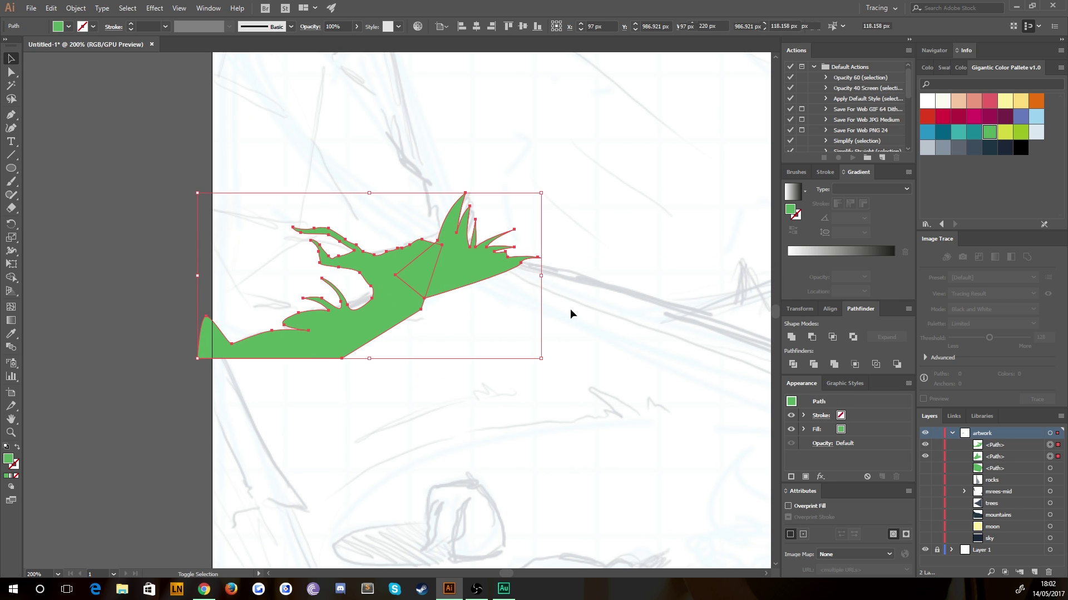
{"action": "left_click", "coordinate": [791, 337]}
{"action": "left_click", "coordinate": [667, 369]}
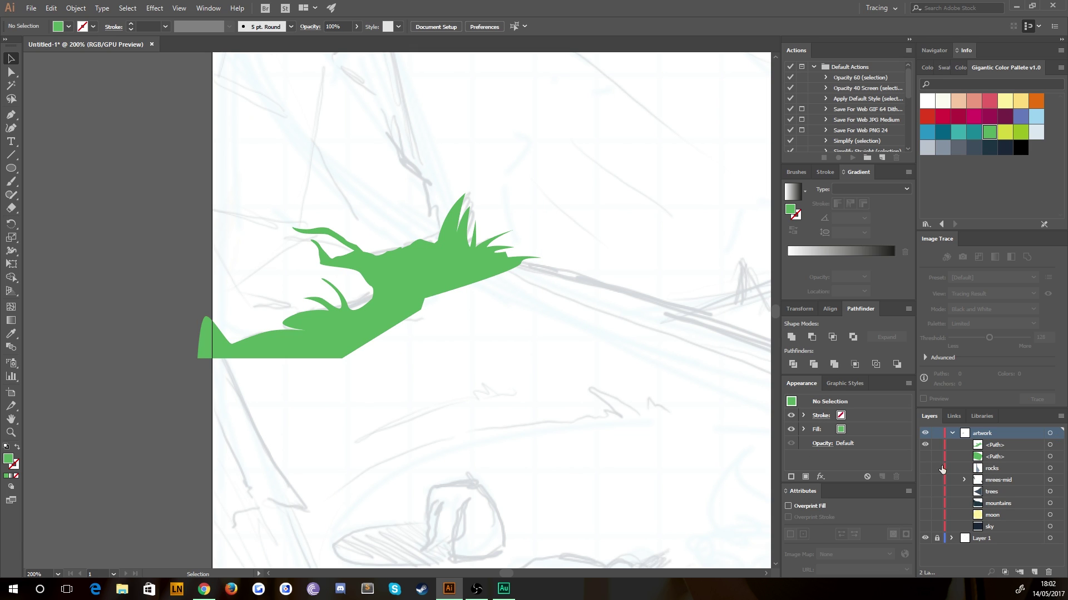
Show the ground shape and add anchor points on its upper left curve, its left side and the crest beneath the tuft.
{"action": "left_click", "coordinate": [925, 457]}
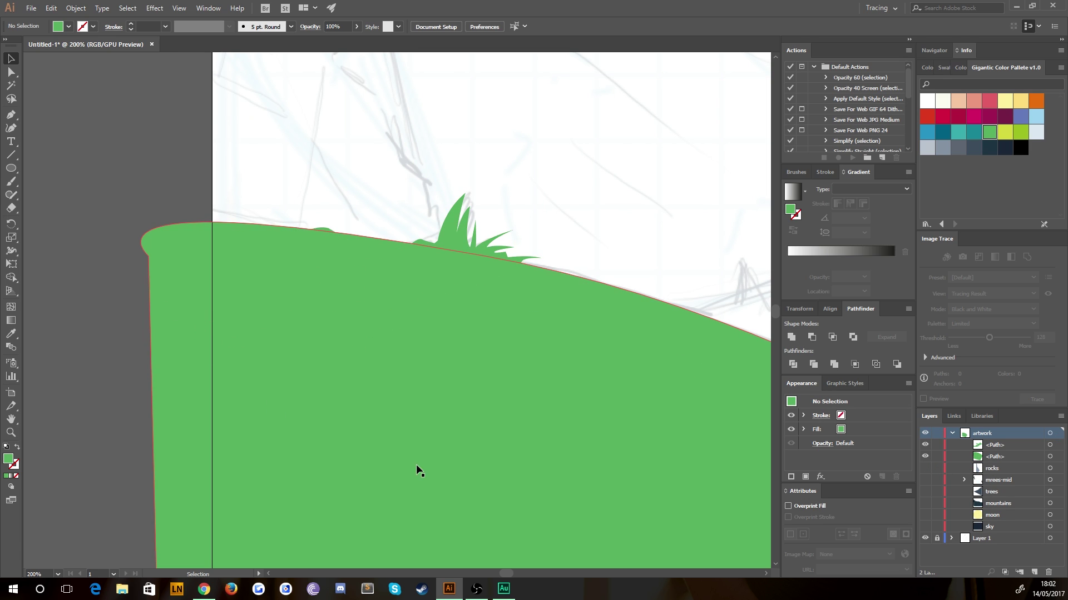
{"action": "left_click", "coordinate": [507, 489]}
{"action": "left_click", "coordinate": [6, 72]}
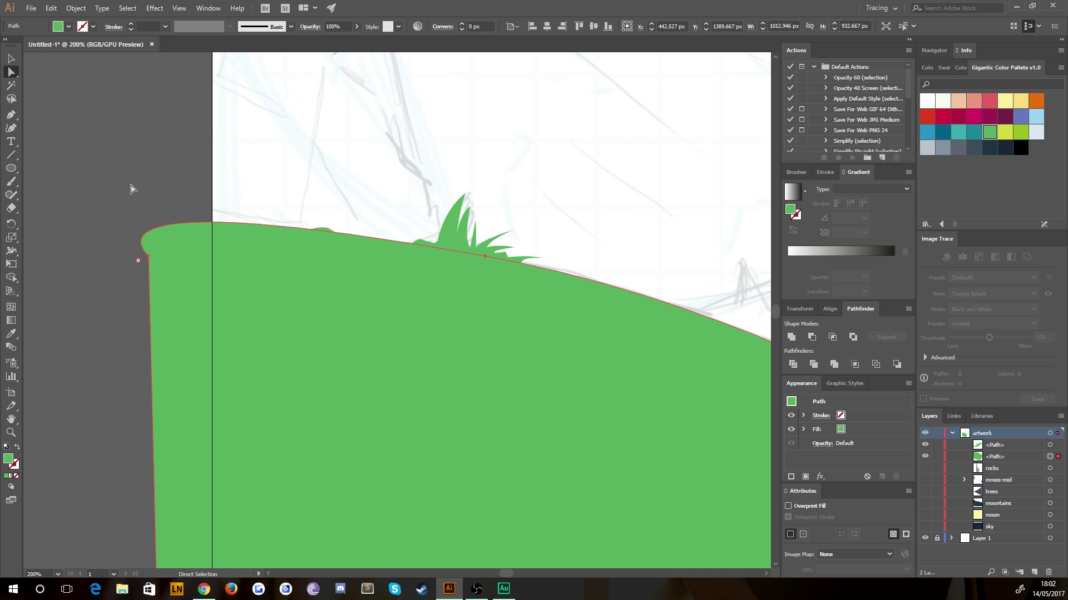
{"action": "left_click", "coordinate": [149, 257]}
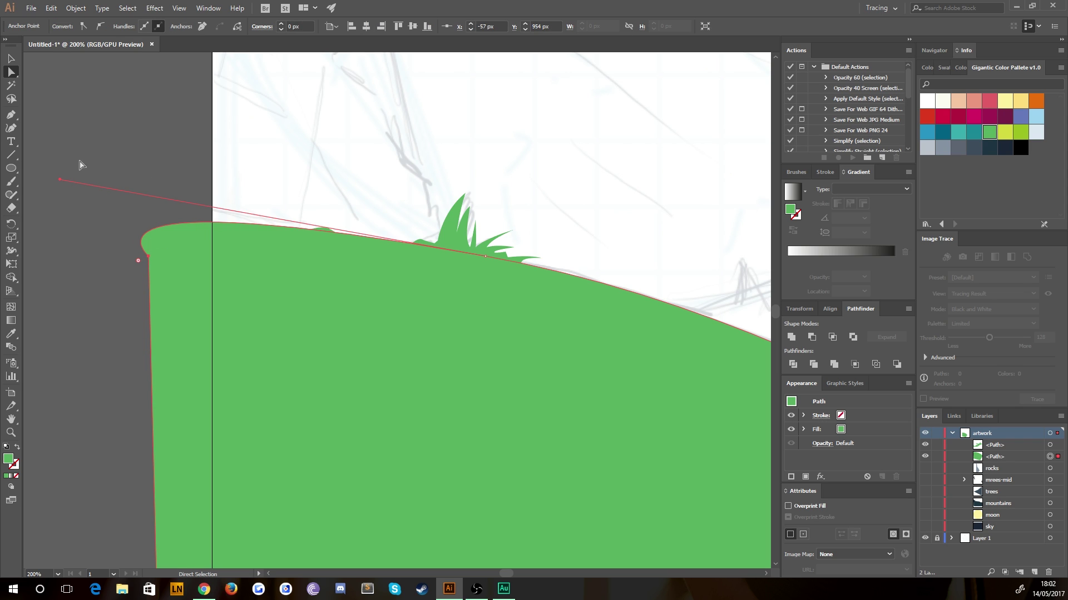
{"action": "left_click", "coordinate": [14, 119]}
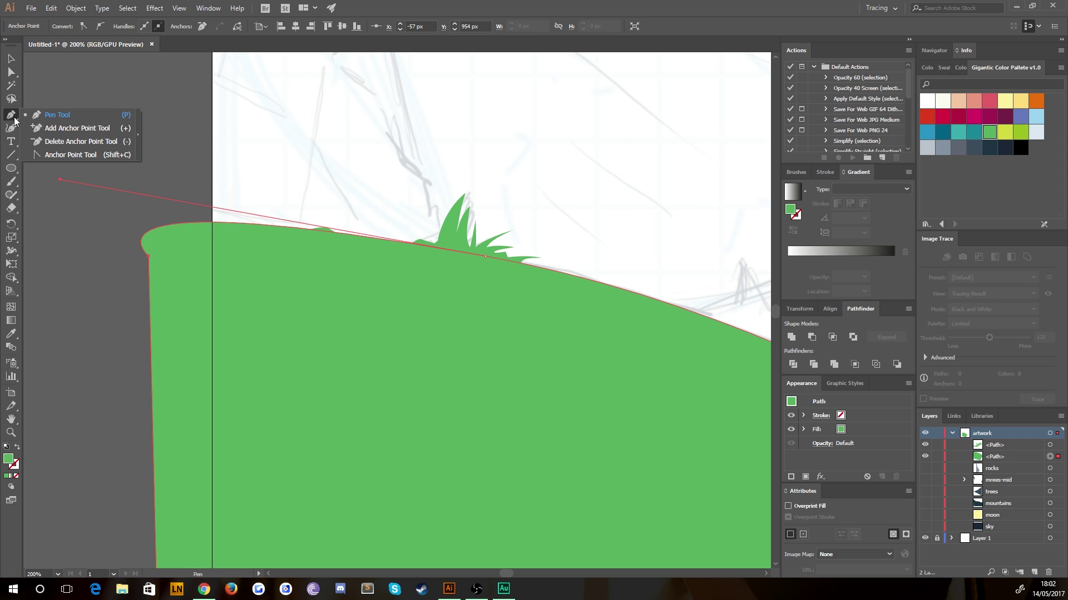
{"action": "left_click", "coordinate": [71, 129]}
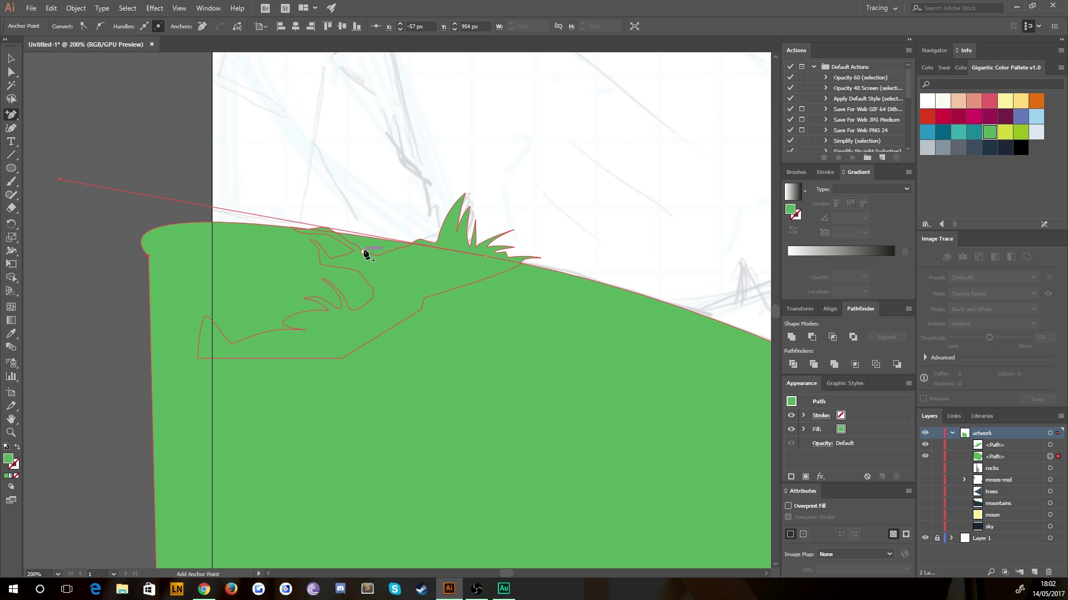
{"action": "left_click", "coordinate": [233, 222]}
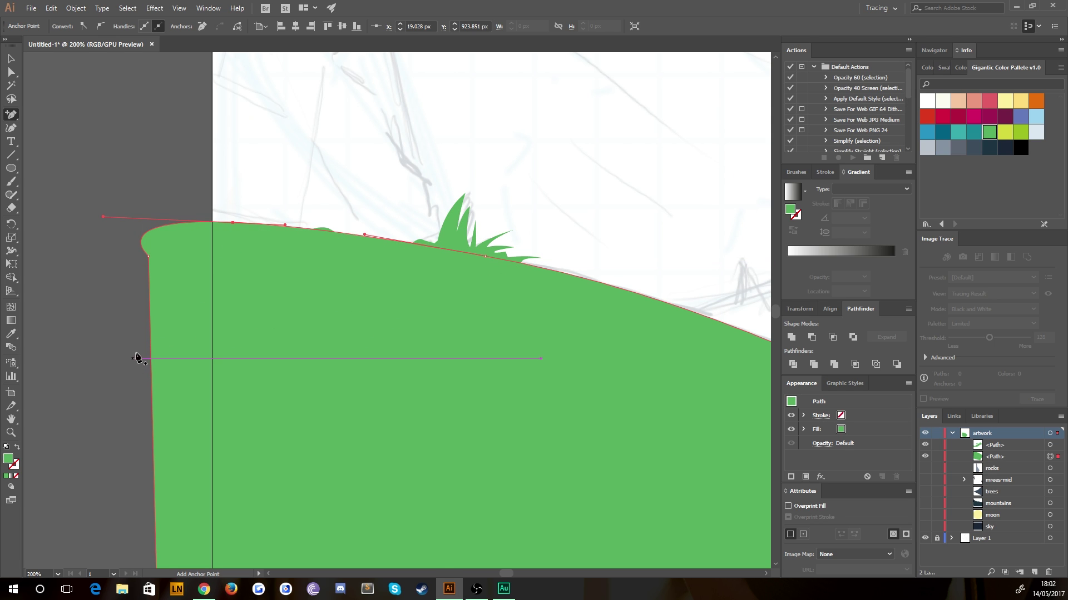
{"action": "left_click", "coordinate": [154, 478]}
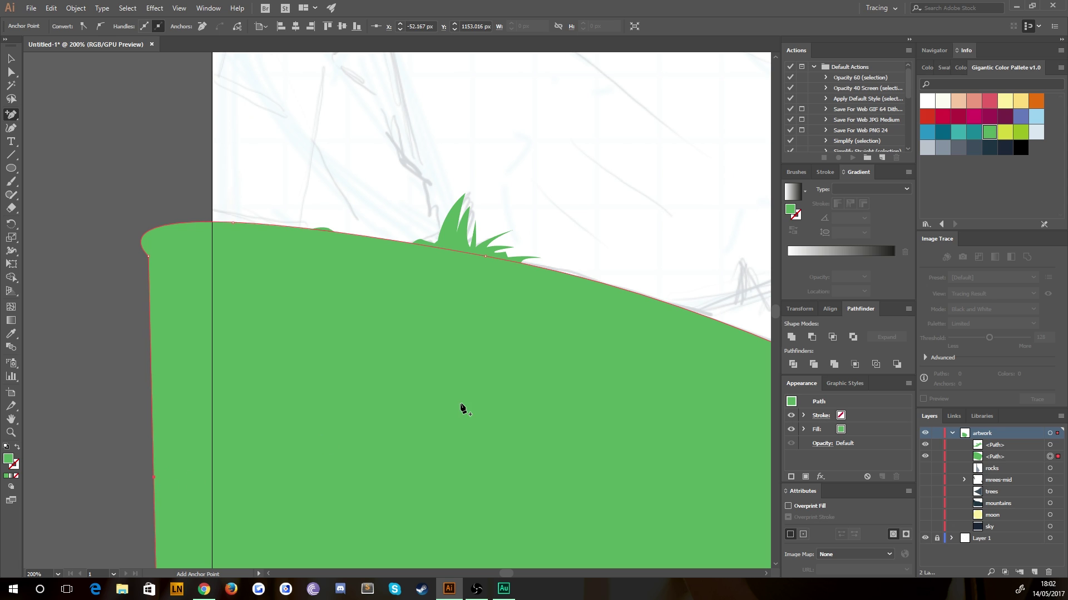
{"action": "left_click", "coordinate": [511, 261]}
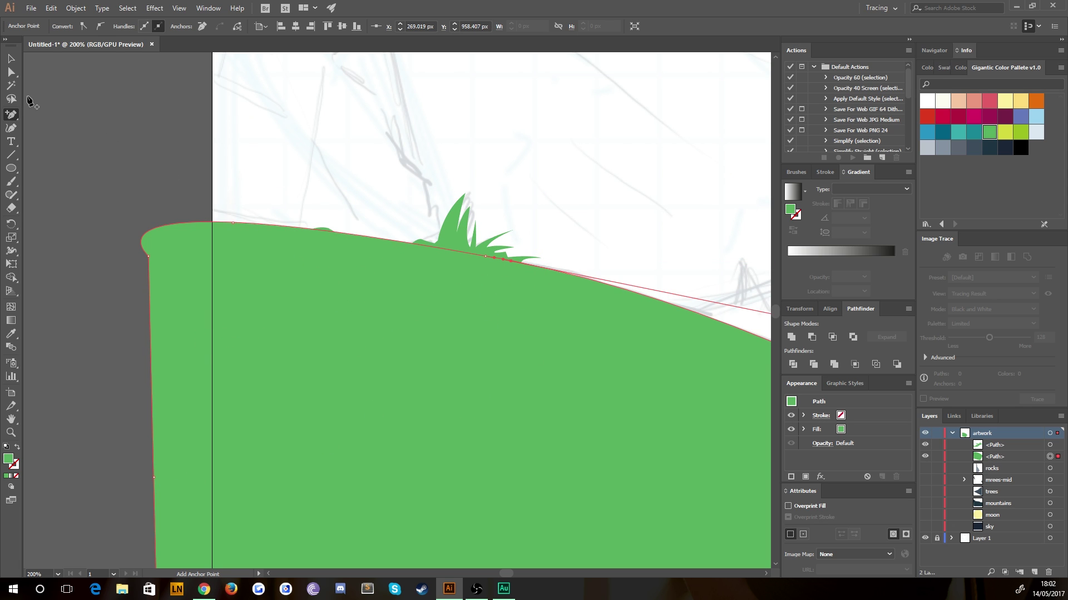
Delete the ground's upper left corner, upper curve and old crest anchors, keeping the new left-side and crest points.
{"action": "left_click", "coordinate": [12, 73]}
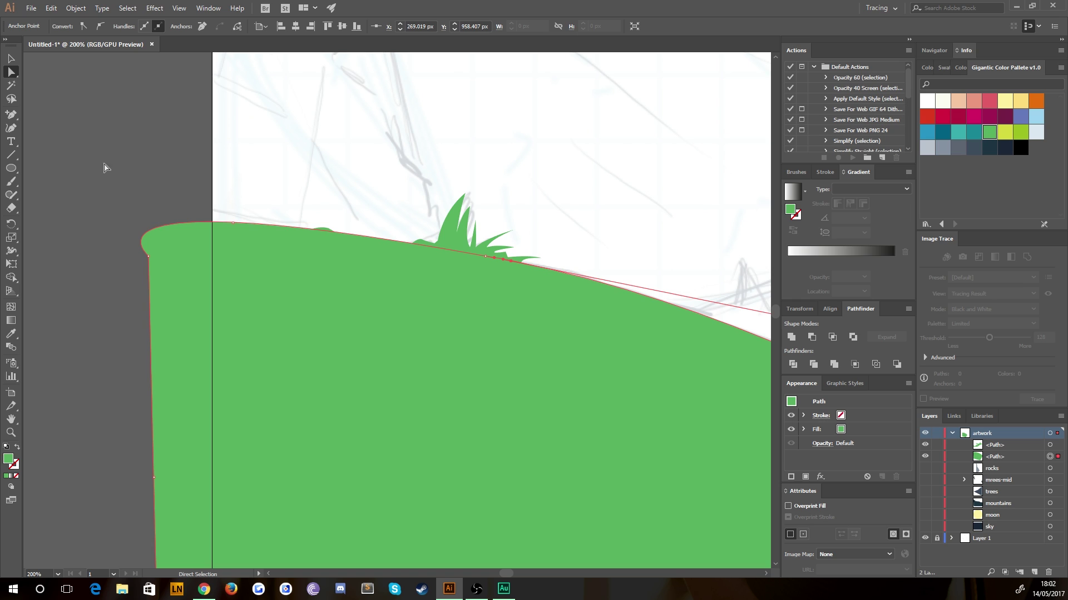
{"action": "left_click", "coordinate": [148, 256]}
{"action": "key", "text": "Delete"}
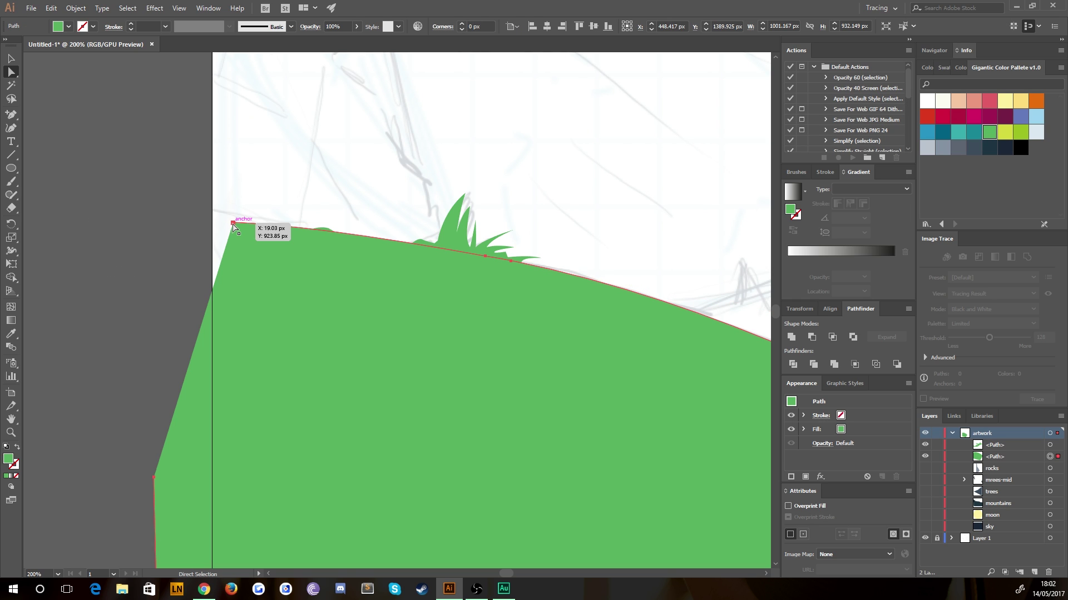
{"action": "key", "text": "Delete"}
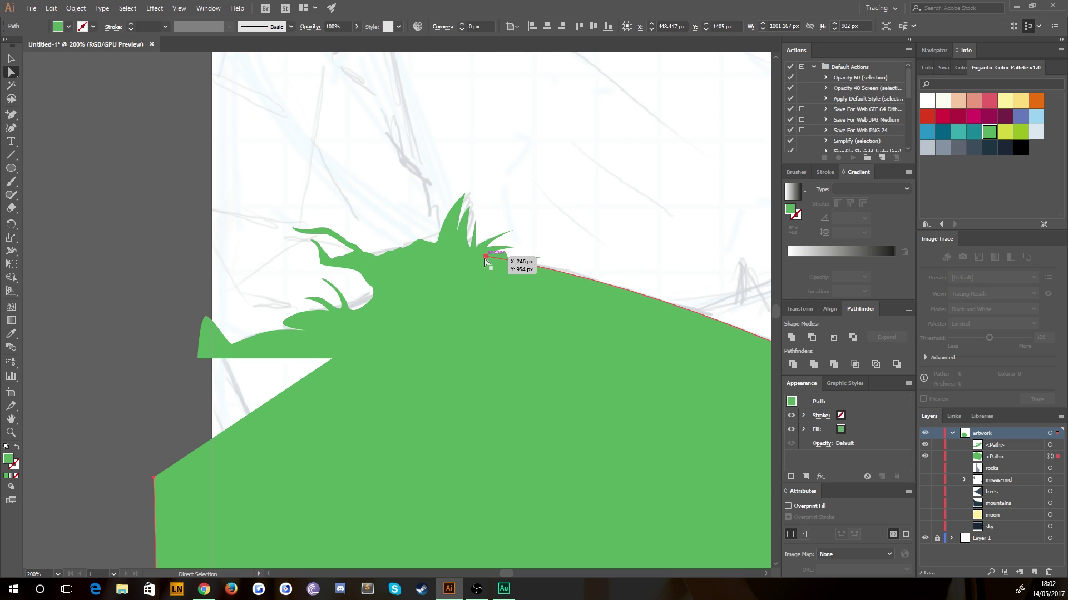
{"action": "key", "text": "Delete"}
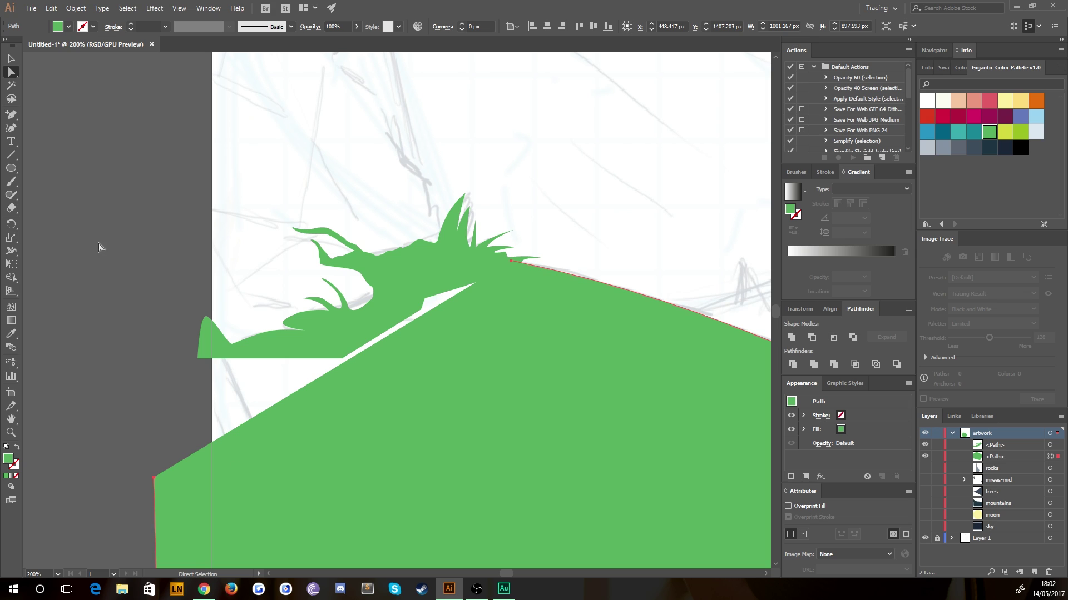
Redraw the ground's upper left edge with the Pen tool from the left-side anchor, overlapping the grass shape, up to the crest point.
{"action": "left_click", "coordinate": [155, 478]}
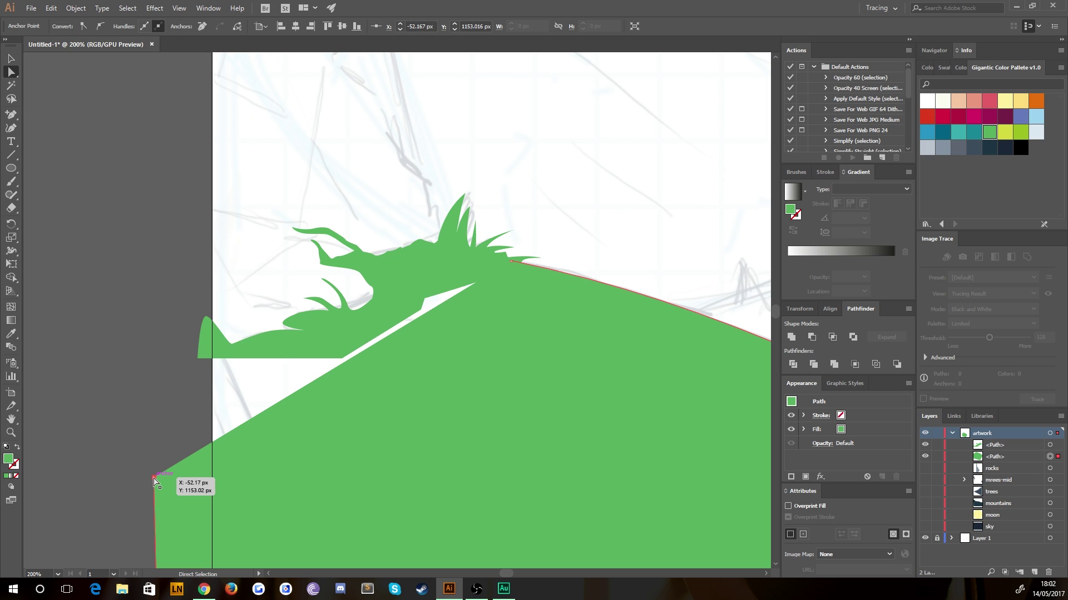
{"action": "left_click", "coordinate": [10, 115]}
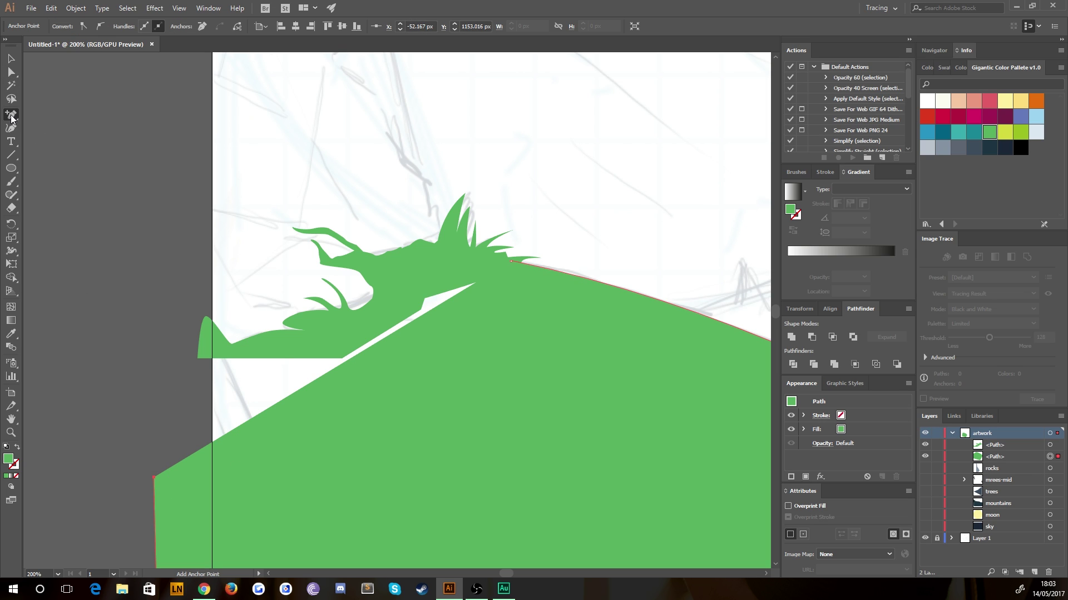
{"action": "left_click", "coordinate": [154, 478]}
{"action": "left_click", "coordinate": [603, 309]}
{"action": "left_click_drag", "start_coordinate": [9, 116], "coordinate": [34, 116]}
{"action": "left_click", "coordinate": [198, 359]}
{"action": "left_click", "coordinate": [329, 346]}
{"action": "left_click", "coordinate": [433, 275]}
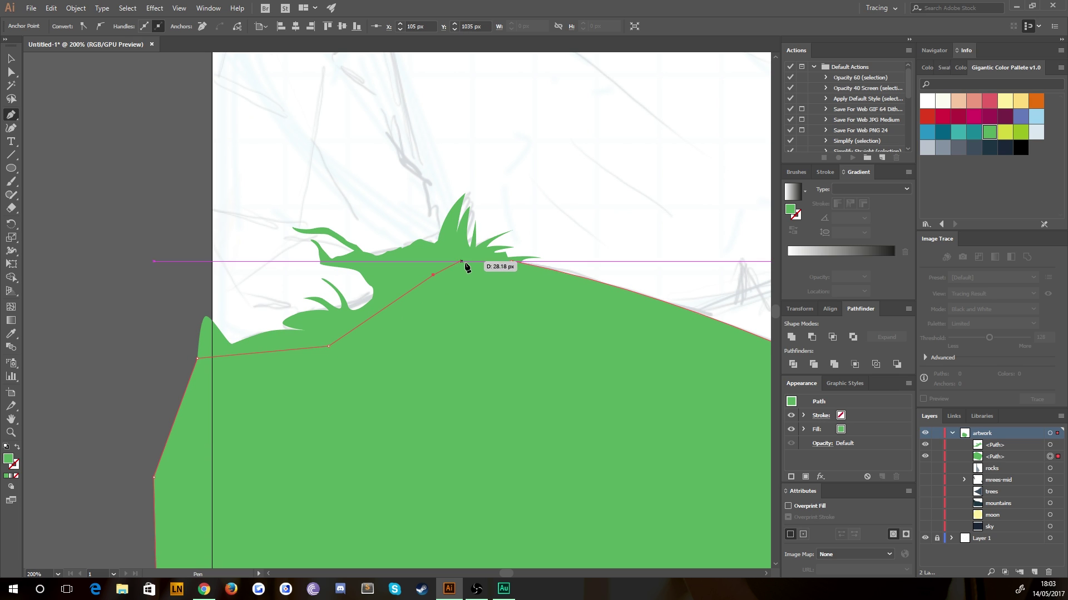
{"action": "left_click", "coordinate": [473, 263]}
{"action": "left_click", "coordinate": [508, 260]}
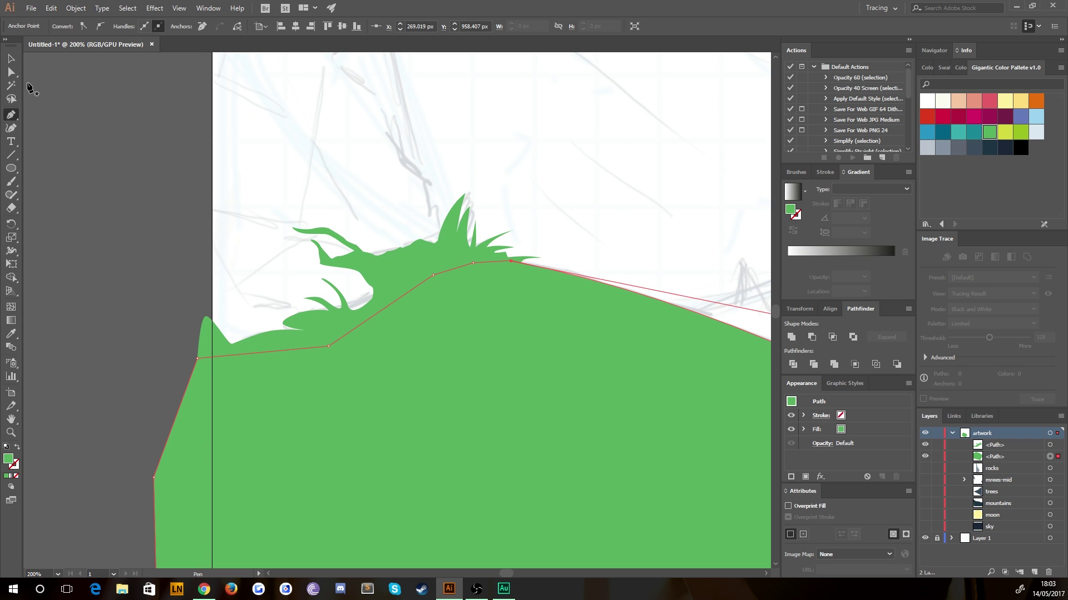
{"action": "left_click", "coordinate": [12, 58]}
{"action": "left_click", "coordinate": [68, 134]}
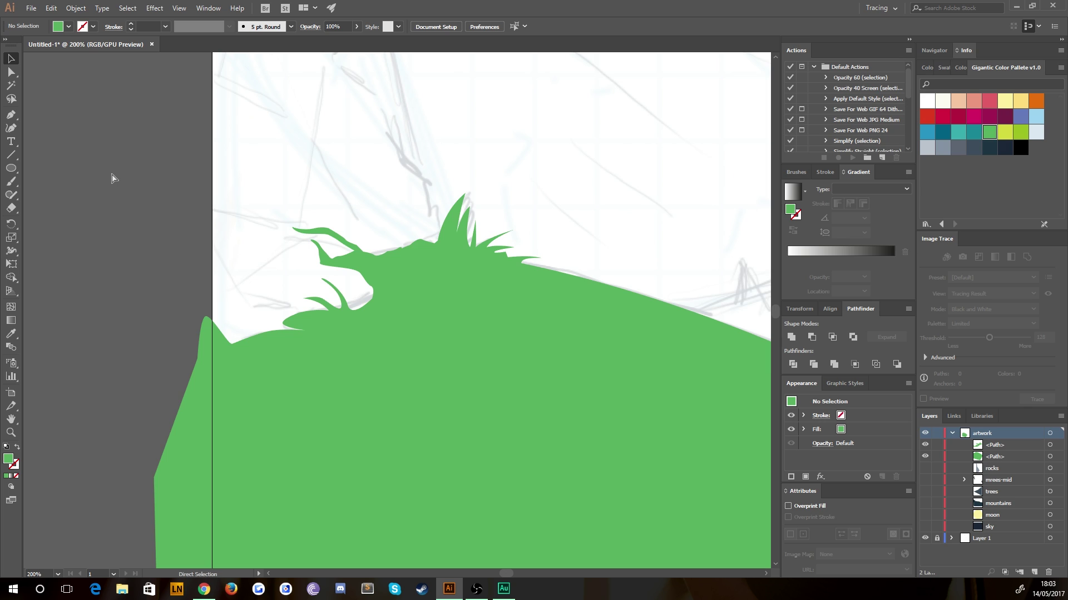
Unite the grass shape with the ground shape, and toggle the merged shape's visibility off and on to compare it with the sketch.
{"action": "key", "text": "ctrl+minus"}
{"action": "key", "text": "ctrl+minus"}
{"action": "key", "text": "ctrl+minus"}
{"action": "key", "text": "ctrl+minus"}
{"action": "left_click_drag", "start_coordinate": [278, 323], "coordinate": [223, 257]}
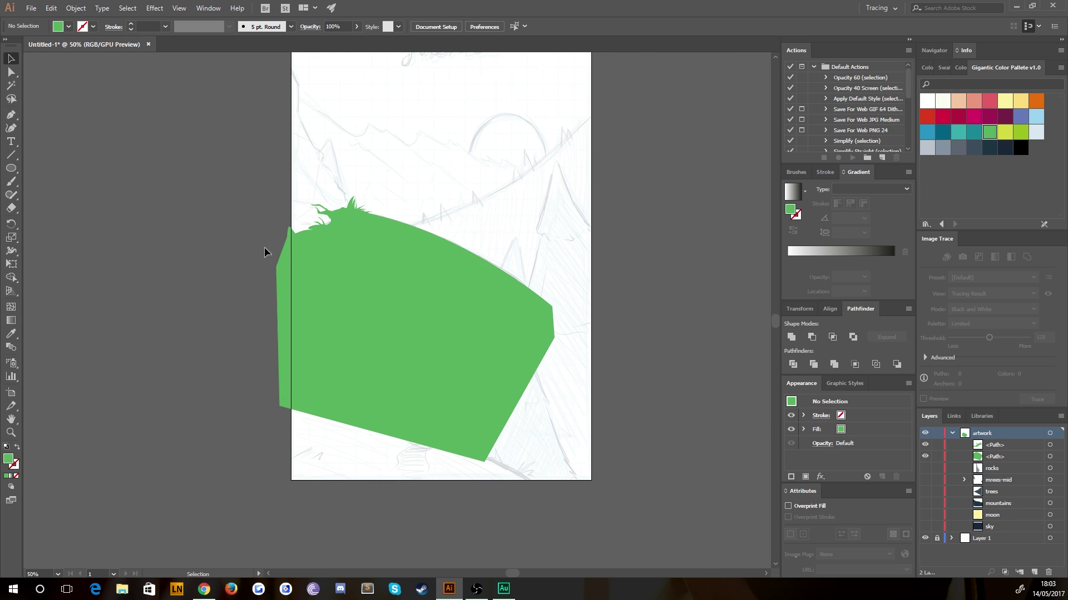
{"action": "left_click", "coordinate": [344, 215]}
{"action": "left_click", "coordinate": [369, 253], "text": "shift"}
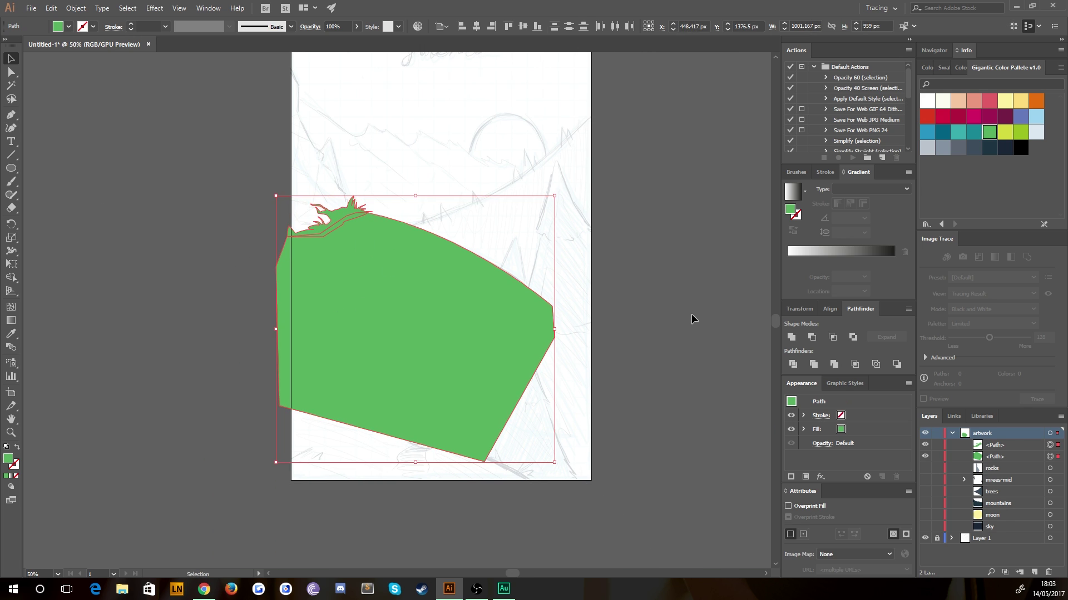
{"action": "left_click", "coordinate": [809, 337]}
{"action": "left_click", "coordinate": [191, 240]}
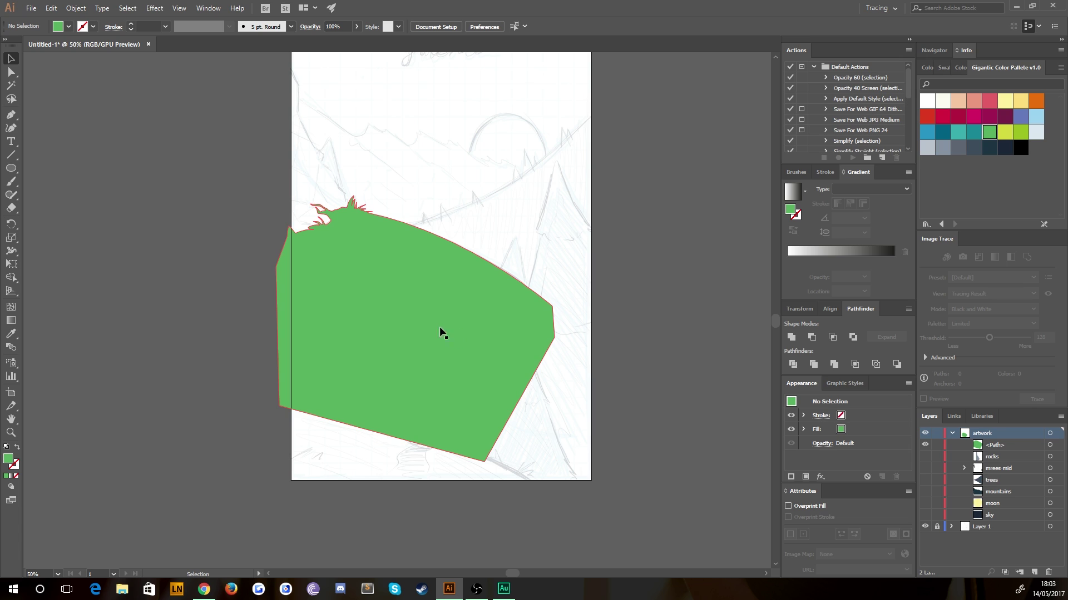
{"action": "left_click", "coordinate": [926, 444]}
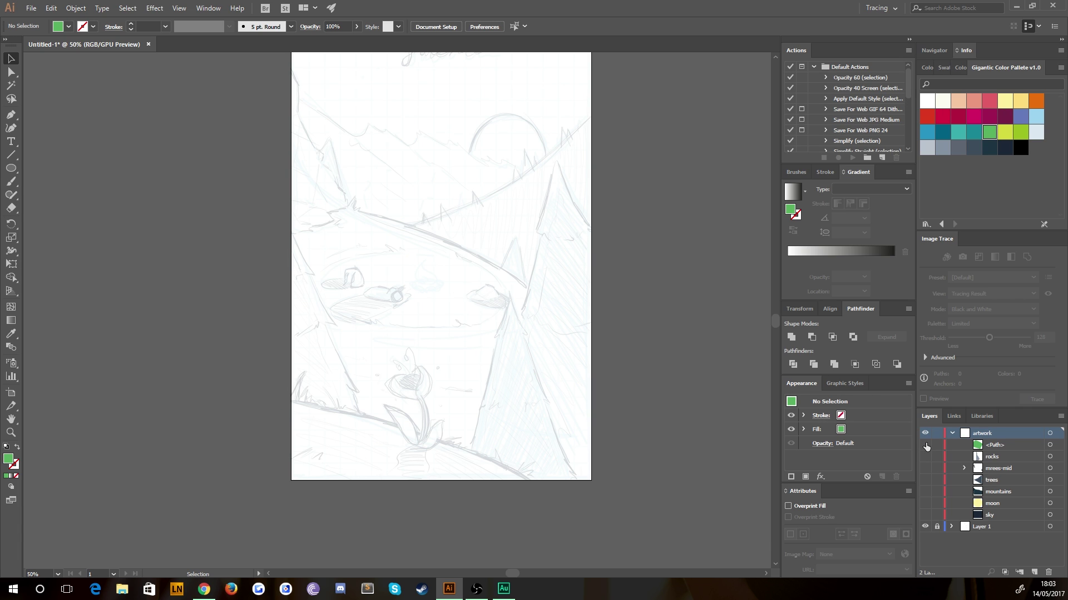
{"action": "left_click", "coordinate": [926, 445]}
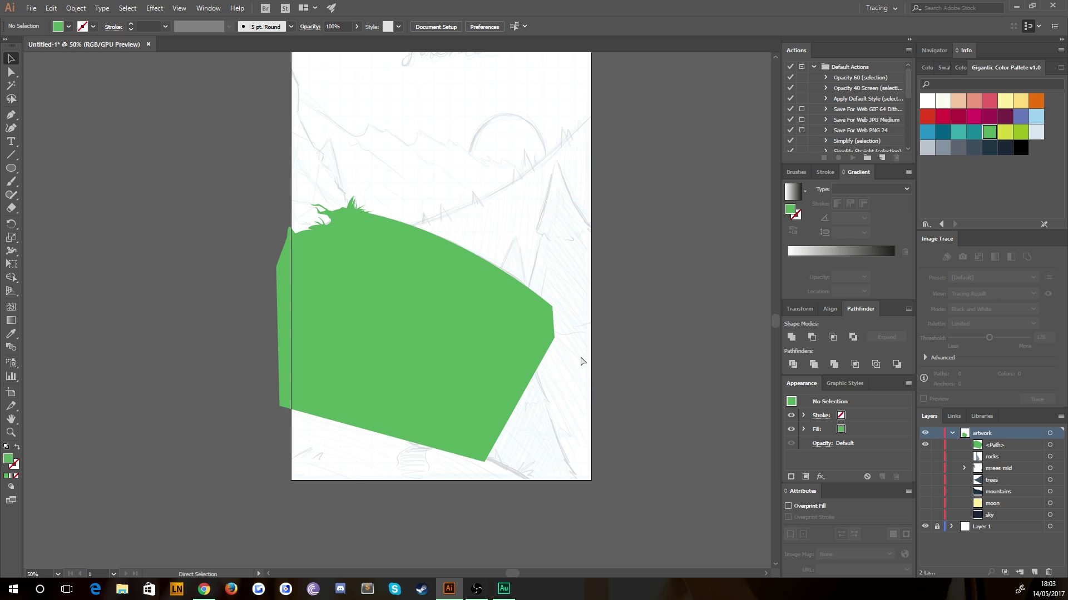
Start a thin grass strip on the ground's right slope with the Pen tool, drawing its straight inner edge, lower bump and small pointed blade.
{"action": "key", "text": "ctrl+1"}
{"action": "key", "text": "ctrl+plus"}
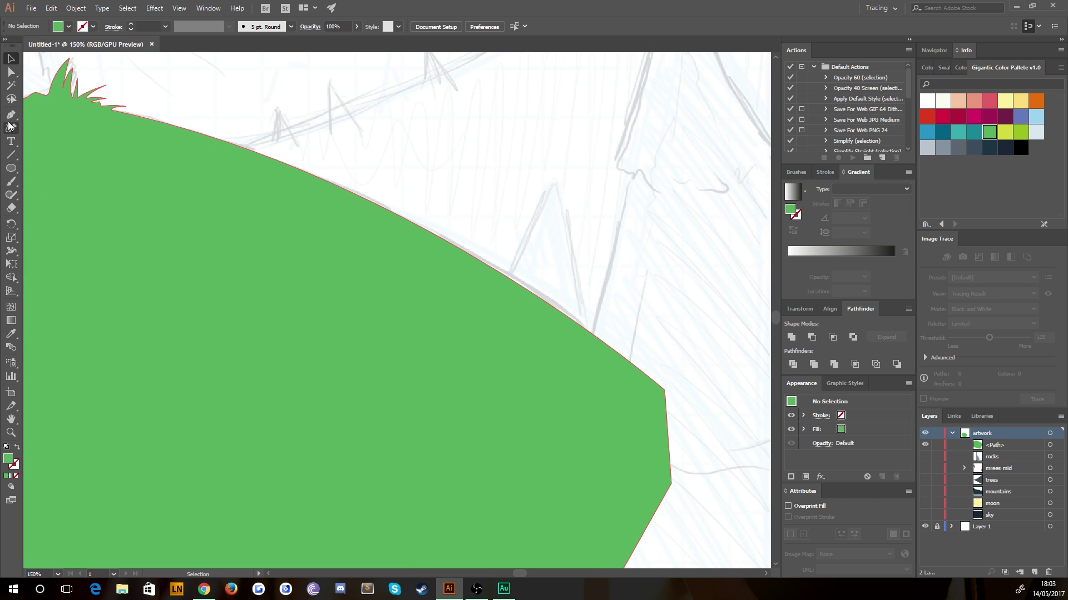
{"action": "left_click", "coordinate": [10, 117]}
{"action": "left_click_drag", "start_coordinate": [412, 218], "coordinate": [405, 223]}
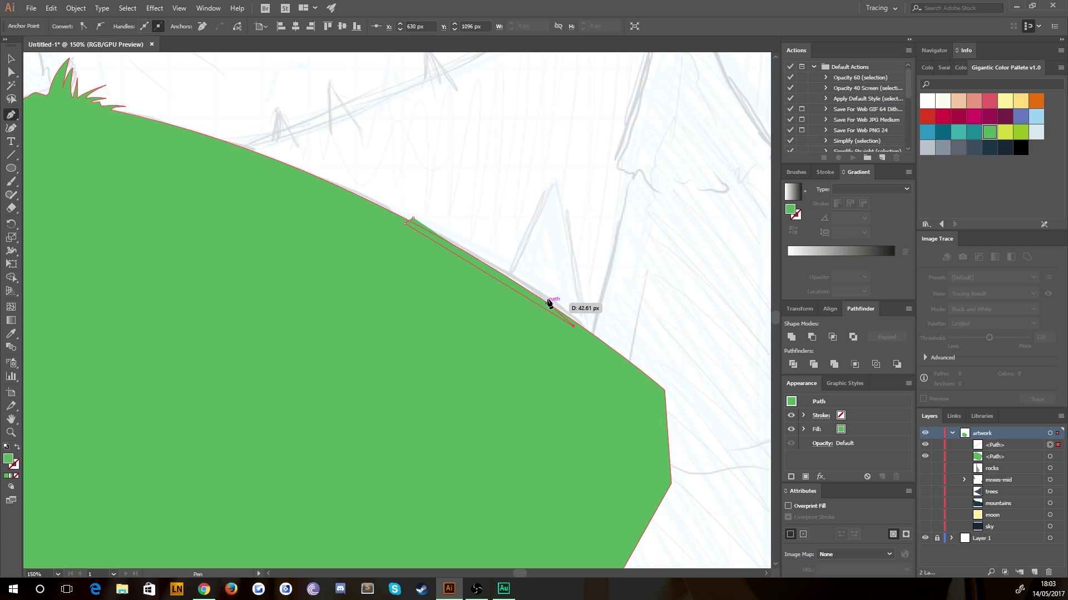
{"action": "key", "text": "ctrl+z"}
{"action": "left_click_drag", "start_coordinate": [543, 295], "coordinate": [528, 296]}
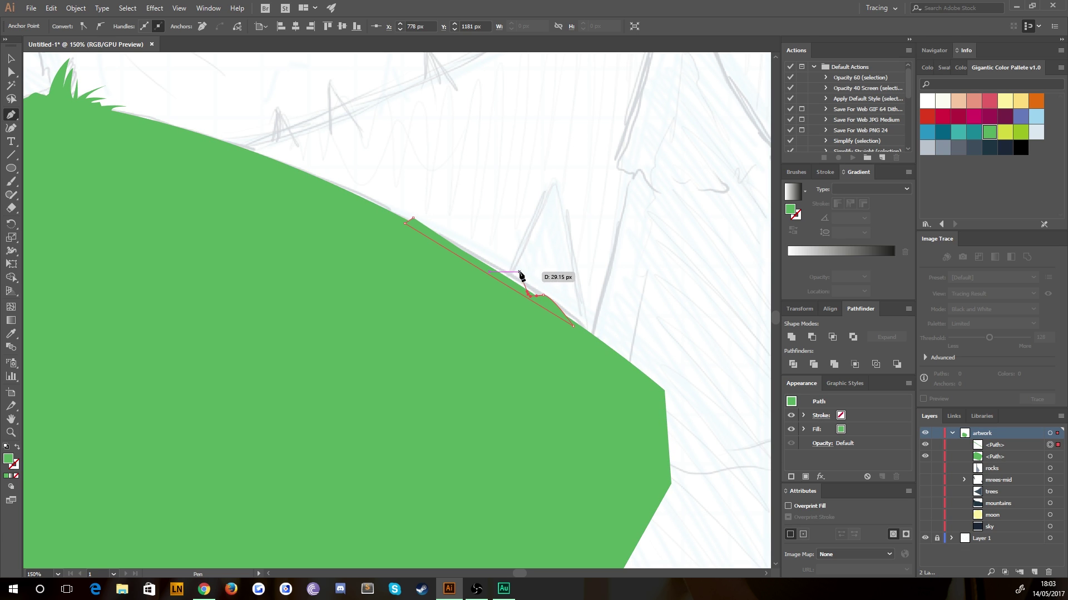
{"action": "left_click", "coordinate": [520, 272]}
{"action": "left_click", "coordinate": [523, 283]}
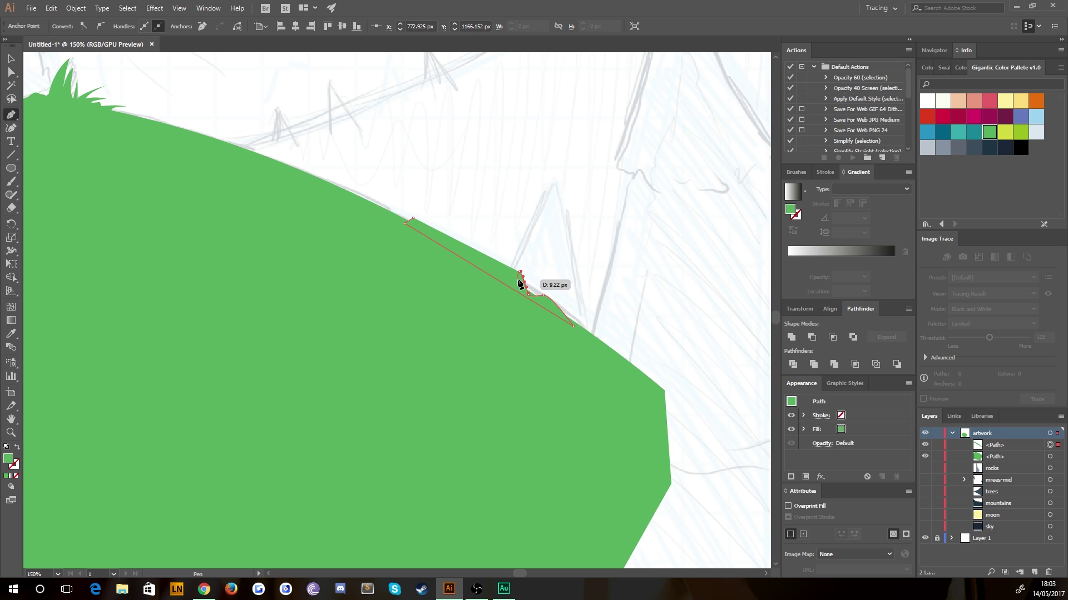
Draw the strip's uneven upper edge back up the slope and close the path at its starting point.
{"action": "mouse_move", "coordinate": [517, 280]}
{"action": "left_mouse_down"}
{"action": "mouse_move", "coordinate": [515, 290]}
{"action": "mouse_move", "coordinate": [502, 271]}
{"action": "left_mouse_up"}
{"action": "left_click", "coordinate": [498, 263]}
{"action": "left_click", "coordinate": [434, 231]}
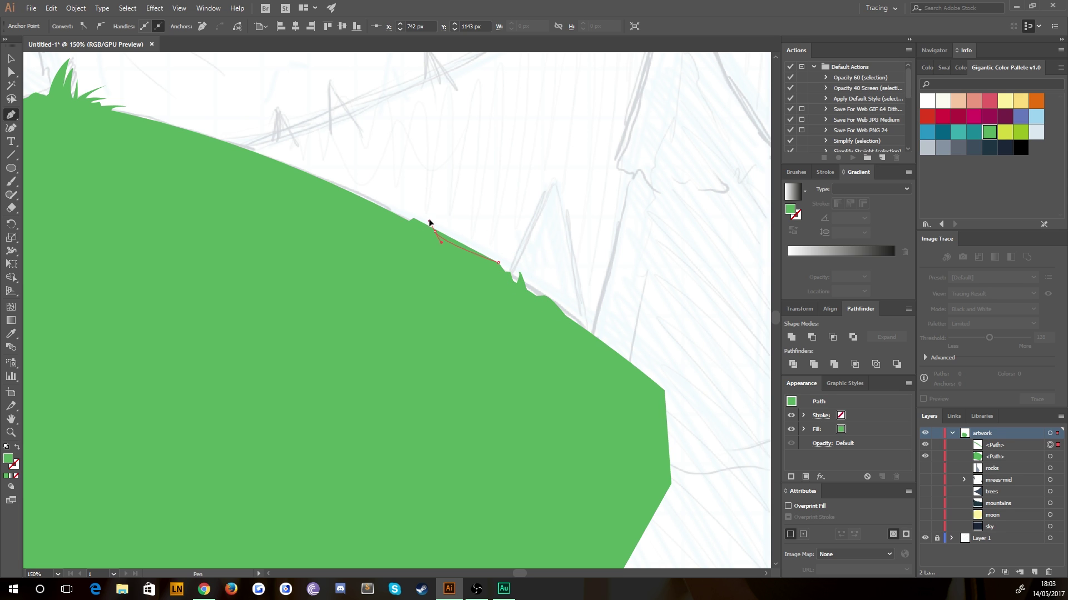
{"action": "left_click_drag", "start_coordinate": [428, 220], "coordinate": [429, 219]}
{"action": "left_click", "coordinate": [413, 217]}
{"action": "key", "text": "v"}
{"action": "left_click", "coordinate": [433, 151]}
{"action": "left_click", "coordinate": [425, 228]}
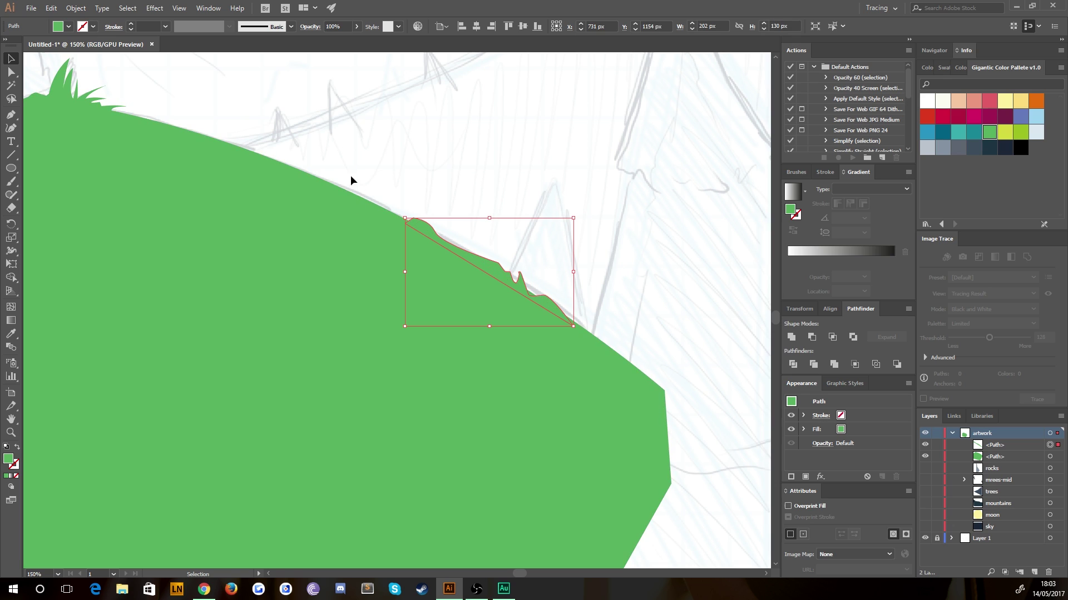
Rotate the small grass strip slightly counterclockwise so it sits along the ground's curved edge, and deselect it.
{"action": "left_click_drag", "start_coordinate": [403, 215], "coordinate": [398, 214]}
{"action": "left_click", "coordinate": [446, 160]}
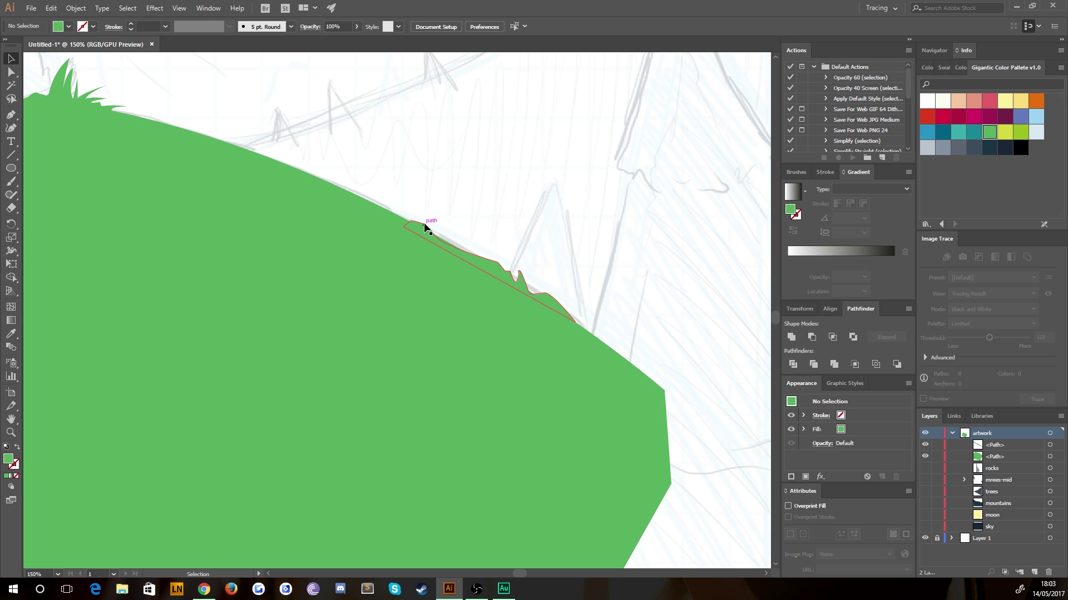
{"action": "left_click", "coordinate": [423, 225]}
{"action": "left_click", "coordinate": [461, 228]}
{"action": "left_click", "coordinate": [492, 265]}
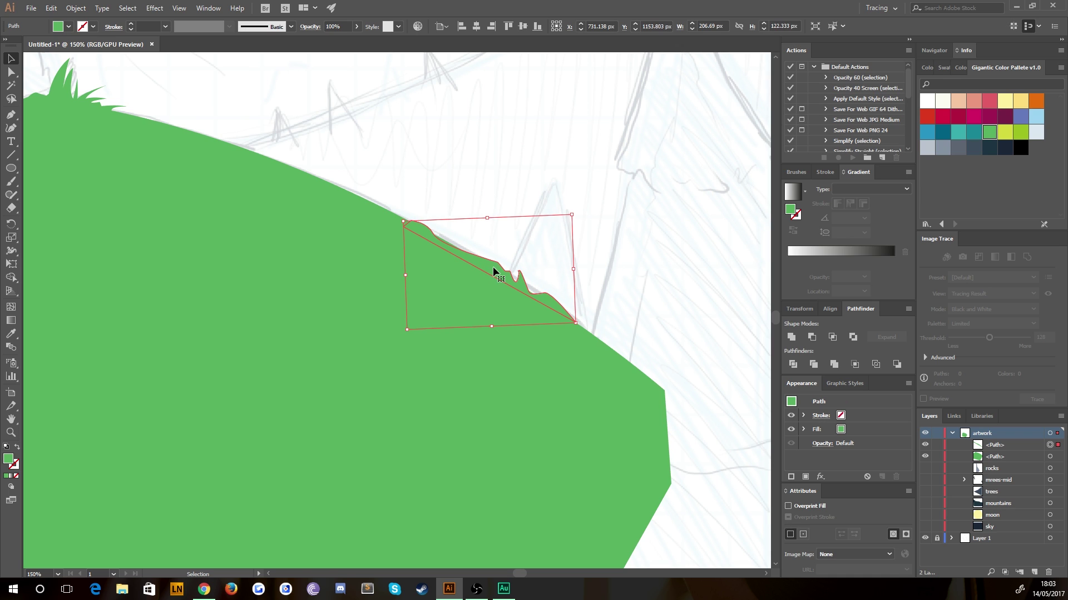
{"action": "left_click", "coordinate": [14, 117]}
{"action": "left_click", "coordinate": [12, 59]}
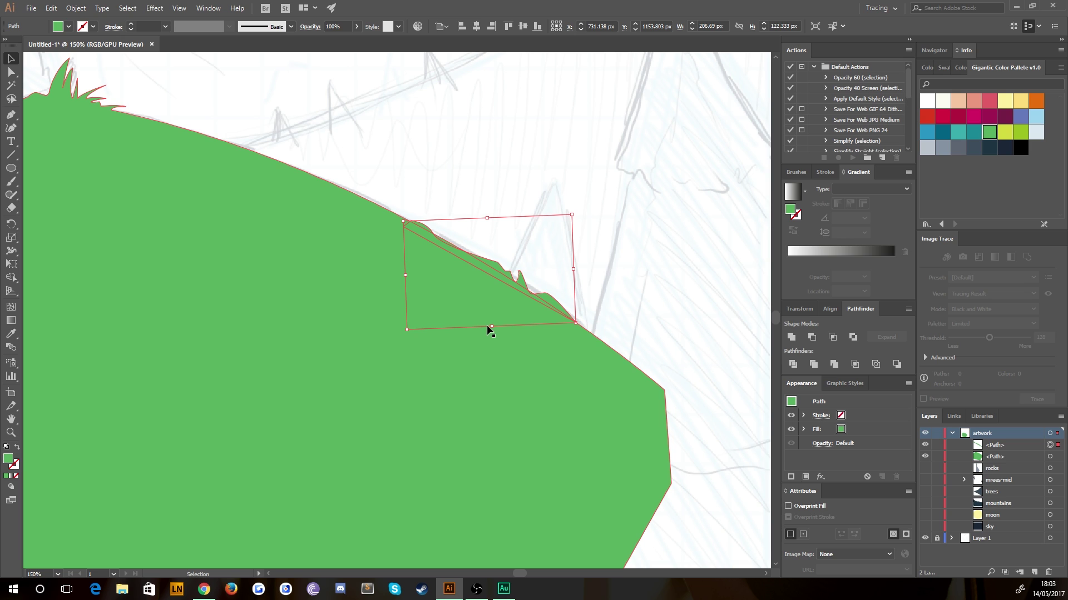
{"action": "left_click_drag", "start_coordinate": [397, 217], "coordinate": [396, 215]}
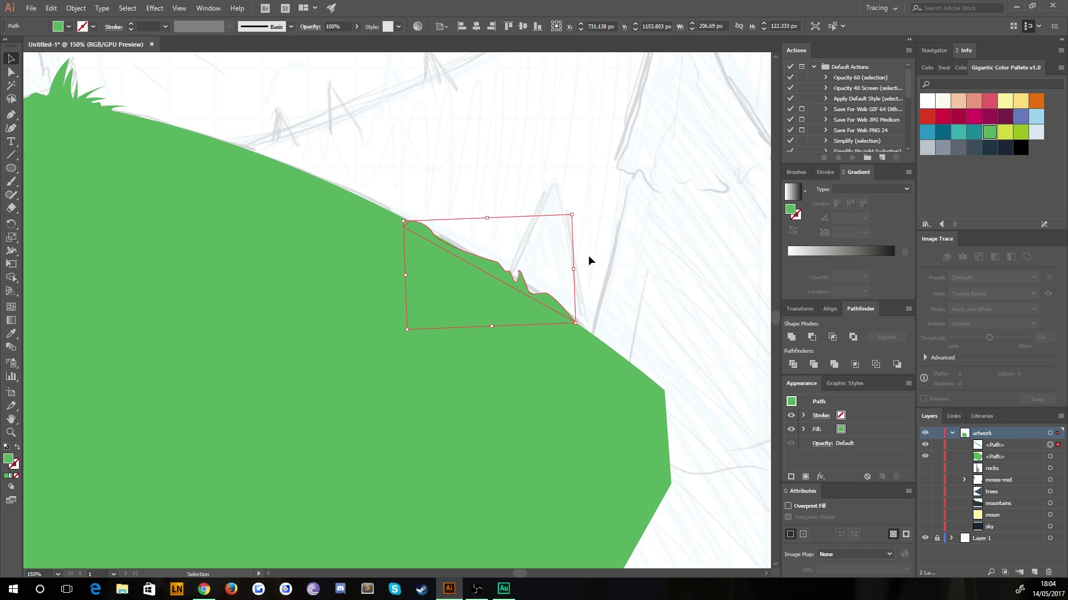
{"action": "left_click", "coordinate": [642, 245]}
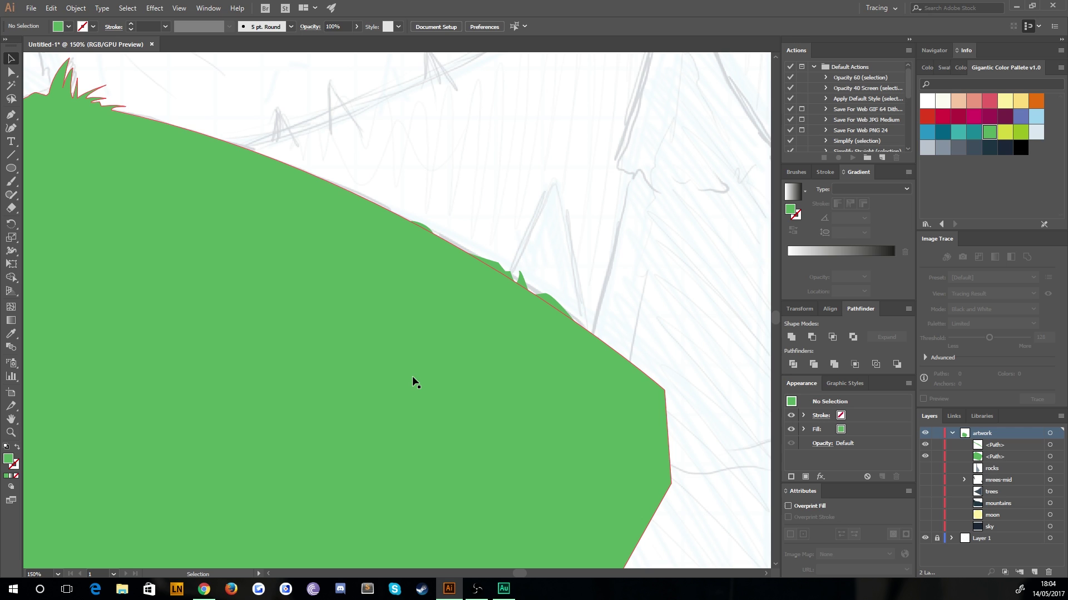
Show the rocks, trees, mountains, moon and sky elements and view the whole scene with the ground shape.
{"action": "key", "text": "ctrl+minus"}
{"action": "key", "text": "ctrl+minus"}
{"action": "key", "text": "ctrl+minus"}
{"action": "left_click_drag", "start_coordinate": [124, 394], "coordinate": [106, 321]}
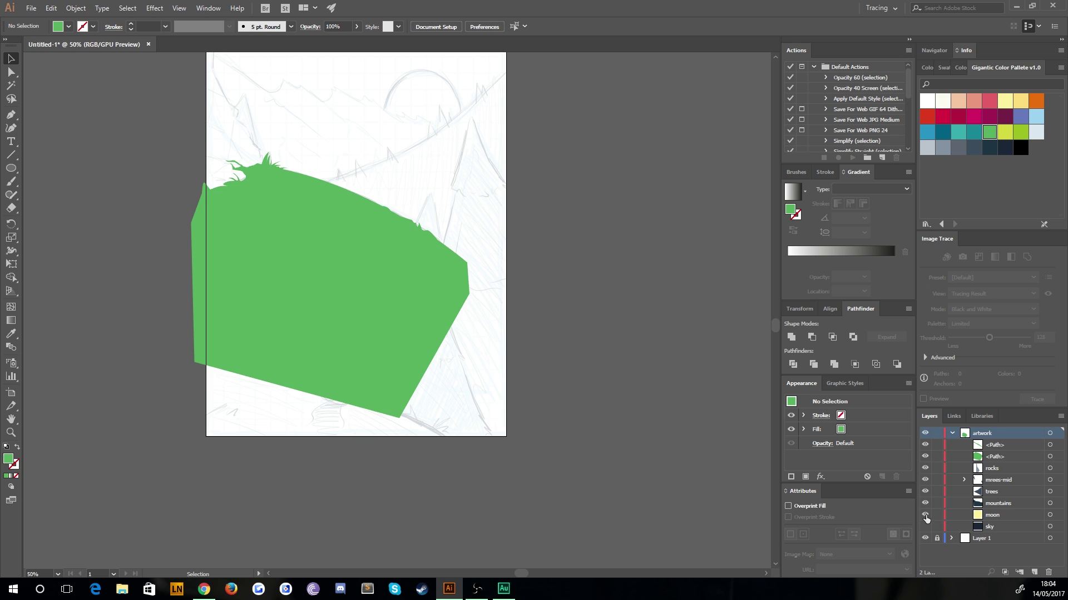
{"action": "left_click_drag", "start_coordinate": [98, 172], "coordinate": [160, 354]}
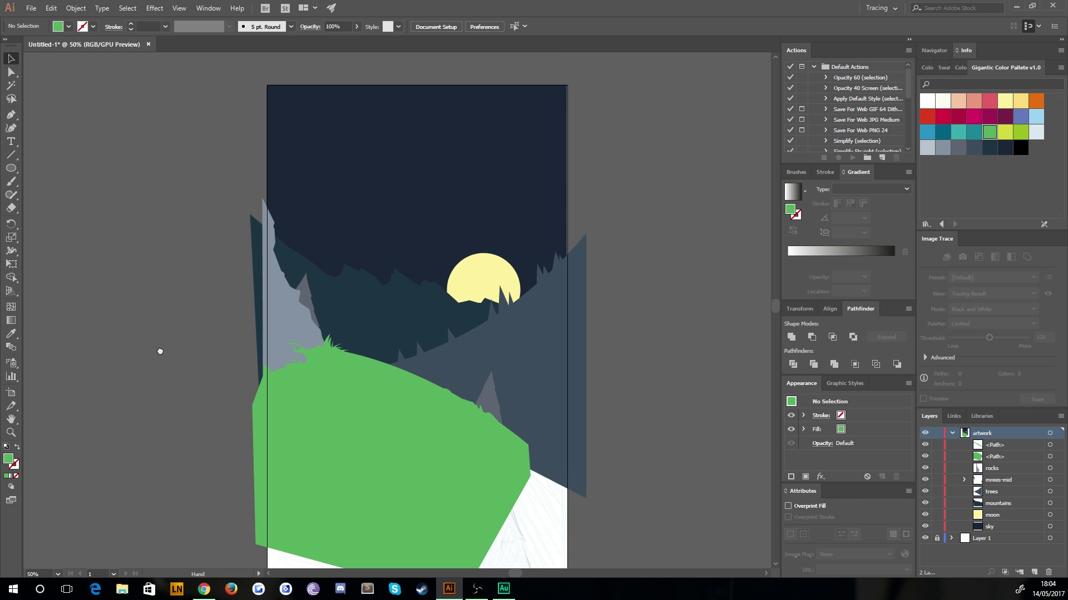
{"action": "left_click_drag", "start_coordinate": [160, 423], "coordinate": [149, 394]}
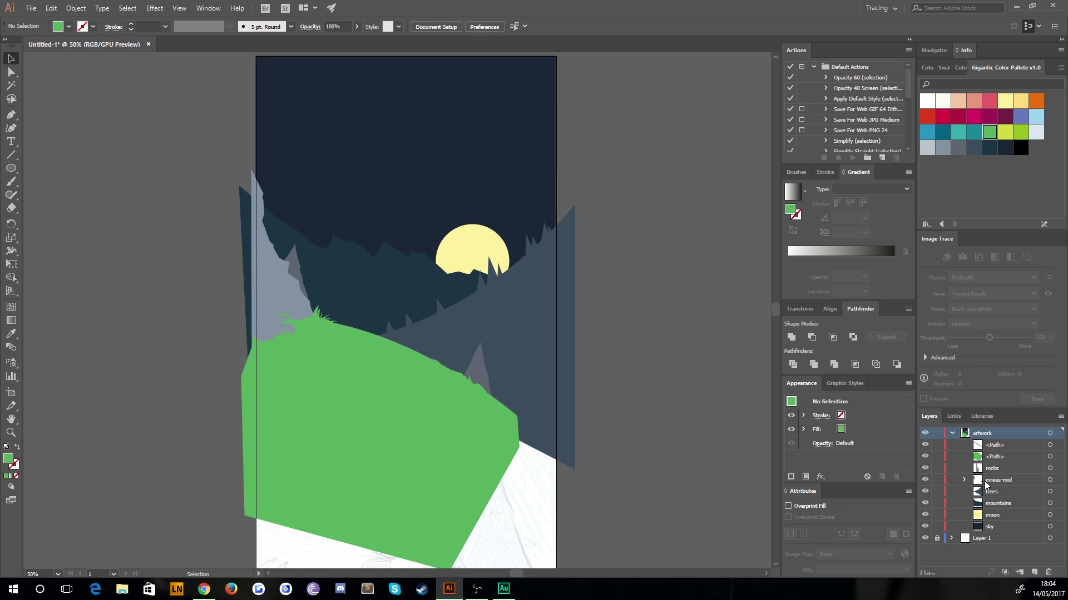
Rename the ground path "grass" and try to unite it with the small strip by highlighting both in the layer list.
{"action": "double_click", "coordinate": [994, 456]}
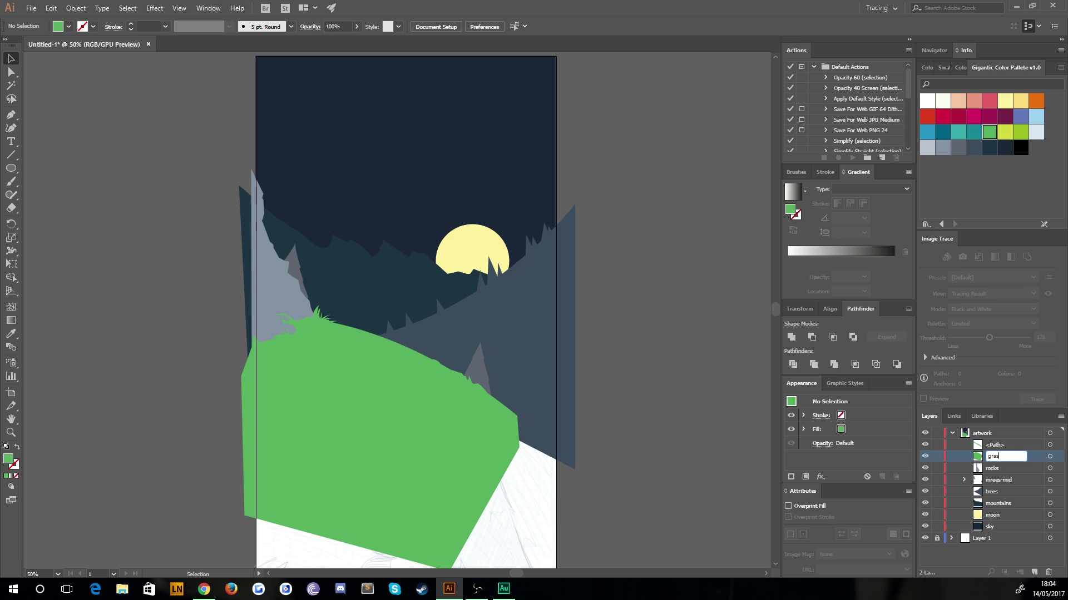
{"action": "key", "text": "Return"}
{"action": "left_click", "coordinate": [995, 445], "text": "shift"}
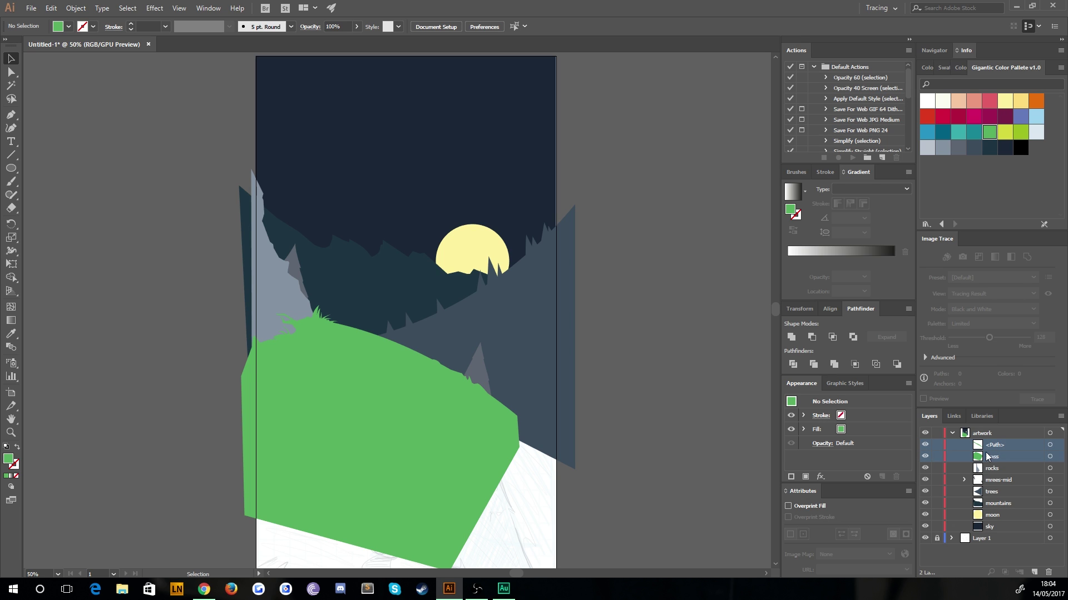
{"action": "left_click", "coordinate": [793, 339]}
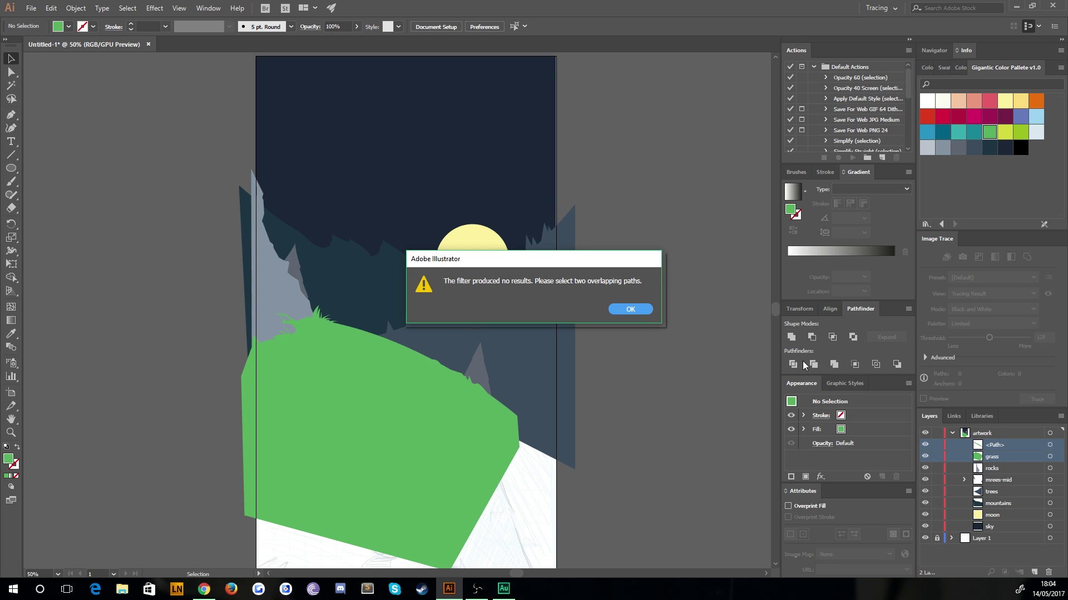
{"action": "left_click", "coordinate": [630, 309]}
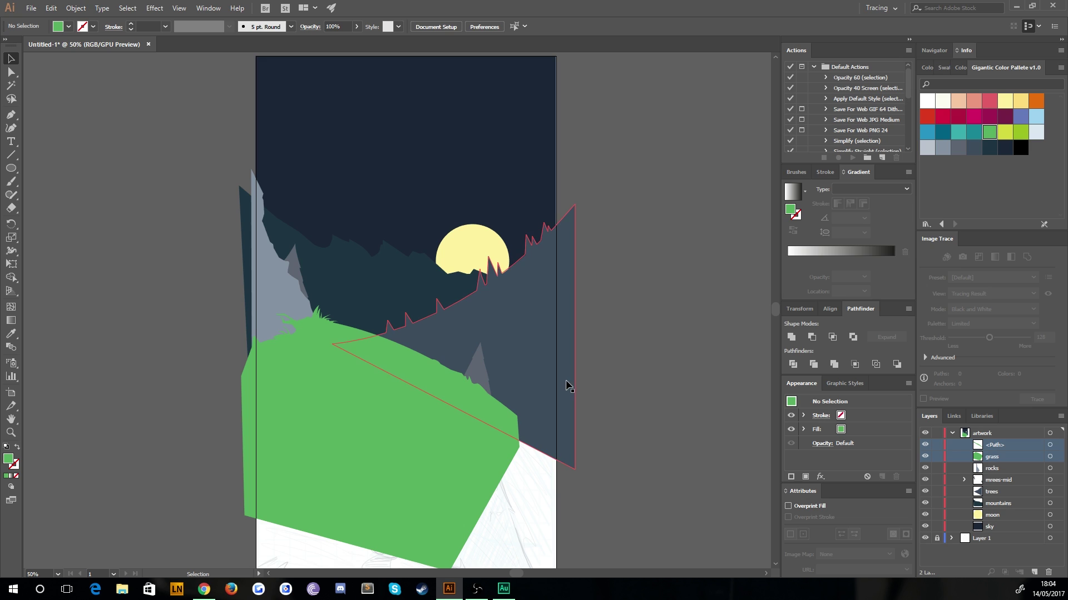
Unite the small grass strip with the ground shape on the artboard and name the merged path "grass".
{"action": "left_click", "coordinate": [439, 363]}
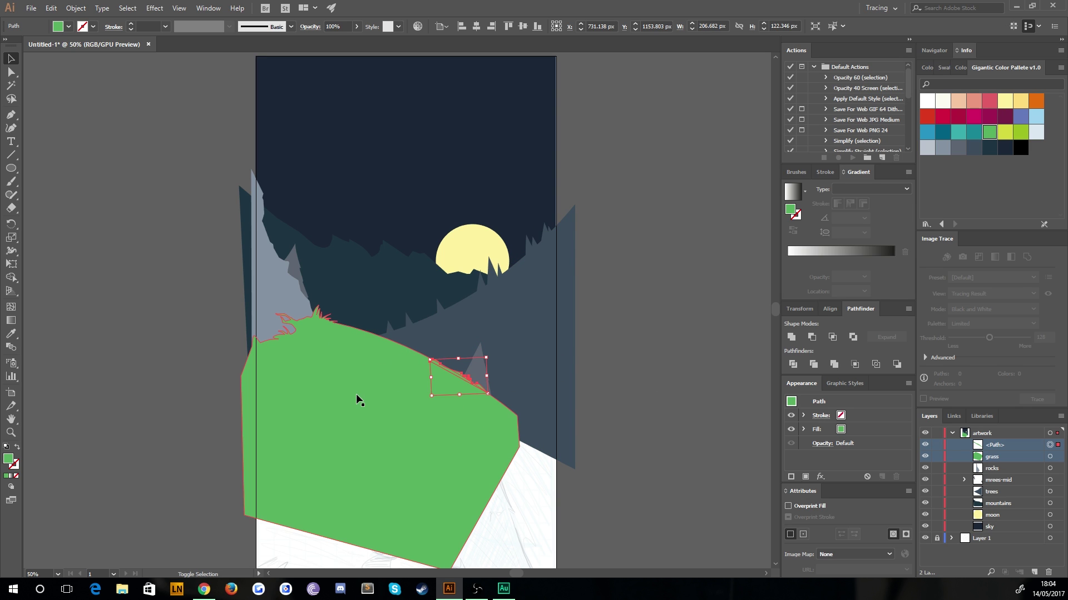
{"action": "left_click", "coordinate": [359, 399], "text": "shift"}
{"action": "left_click", "coordinate": [792, 337]}
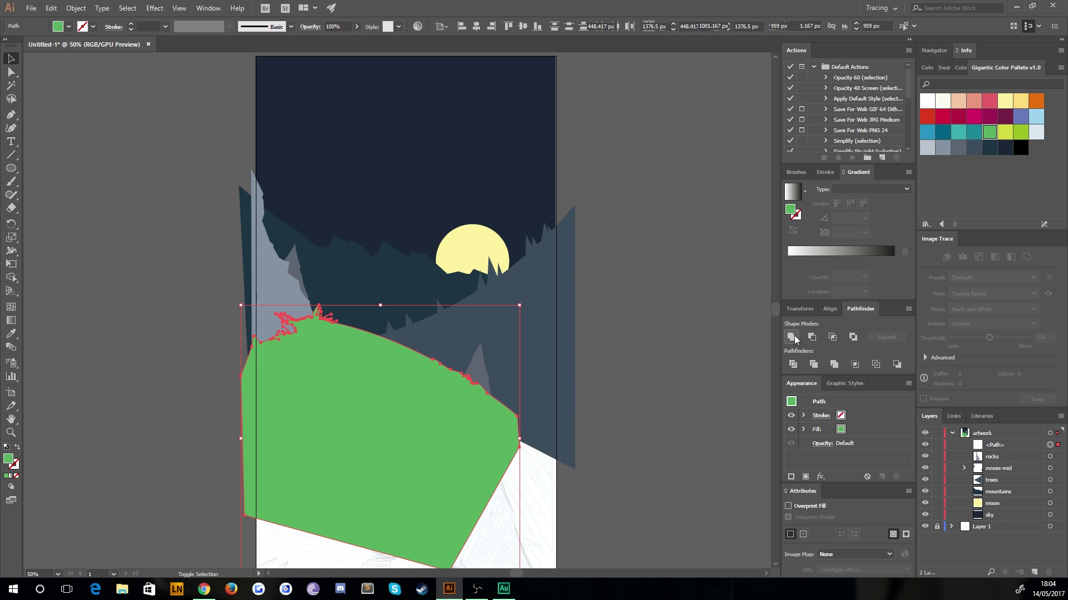
{"action": "double_click", "coordinate": [997, 445]}
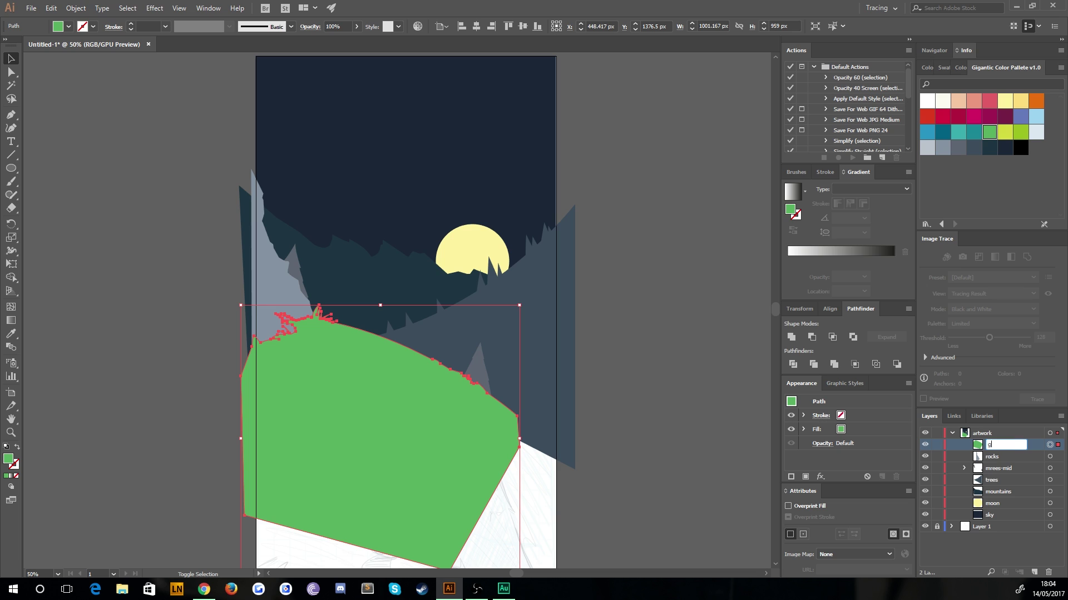
{"action": "key", "text": "Return"}
{"action": "left_click", "coordinate": [155, 388]}
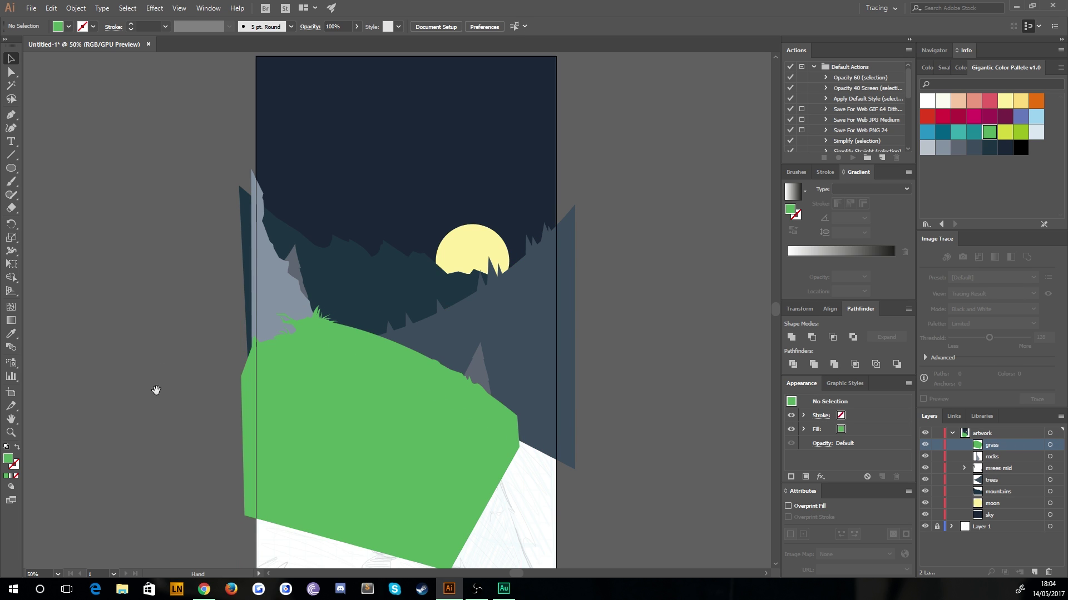
{"action": "left_click_drag", "start_coordinate": [184, 462], "coordinate": [153, 348]}
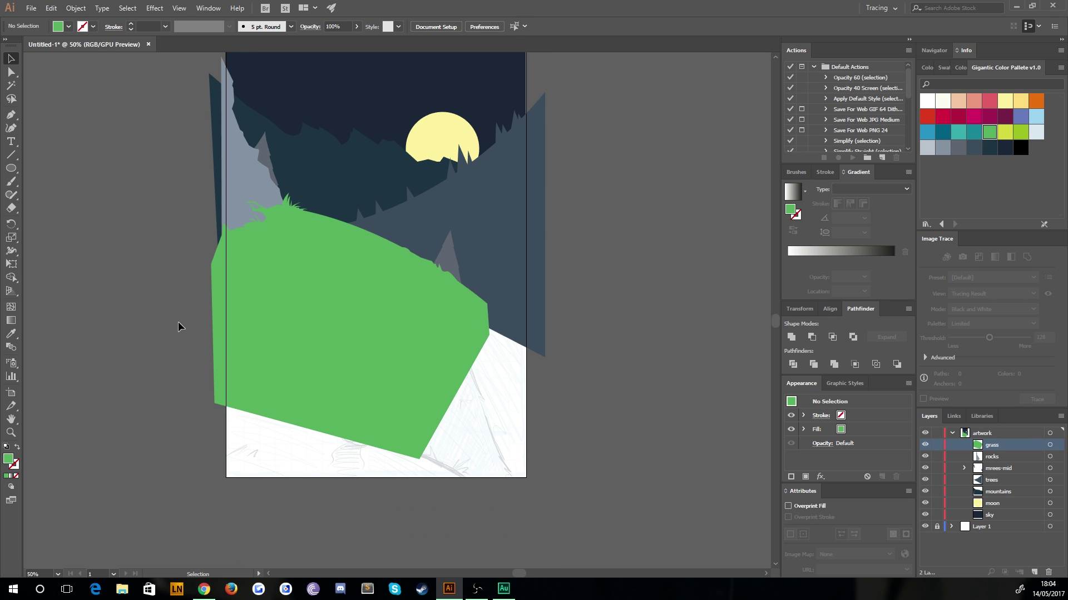
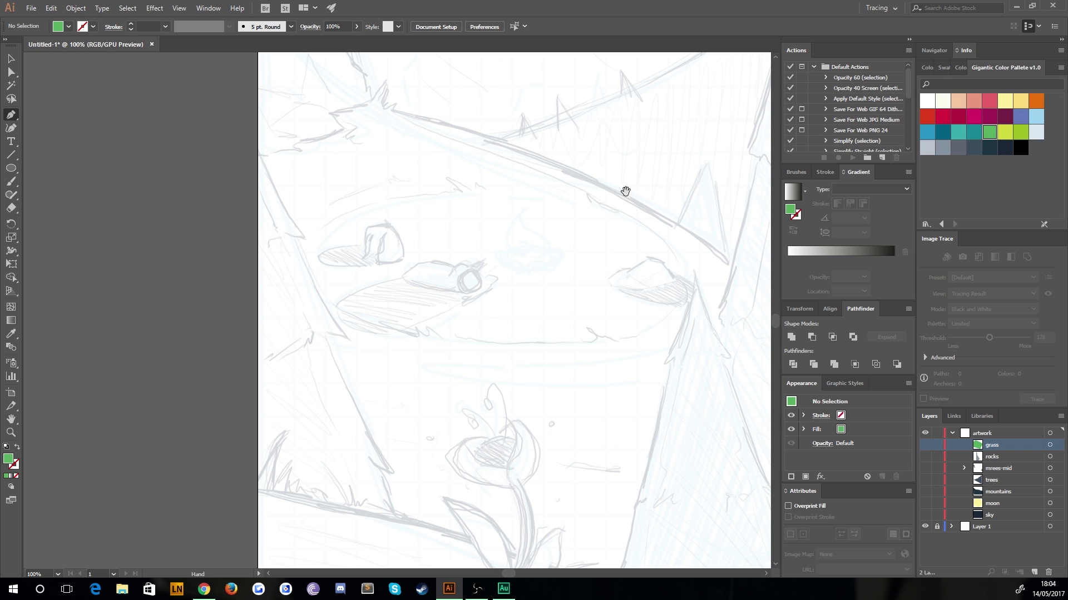
Start the large right-hand tree's upper tier with the Pen tool, curving its right edge down from the tip along the sketch.
{"action": "mouse_move", "coordinate": [680, 127]}
{"action": "left_mouse_down"}
{"action": "mouse_move", "coordinate": [336, 308]}
{"action": "mouse_move", "coordinate": [344, 363]}
{"action": "left_mouse_up"}
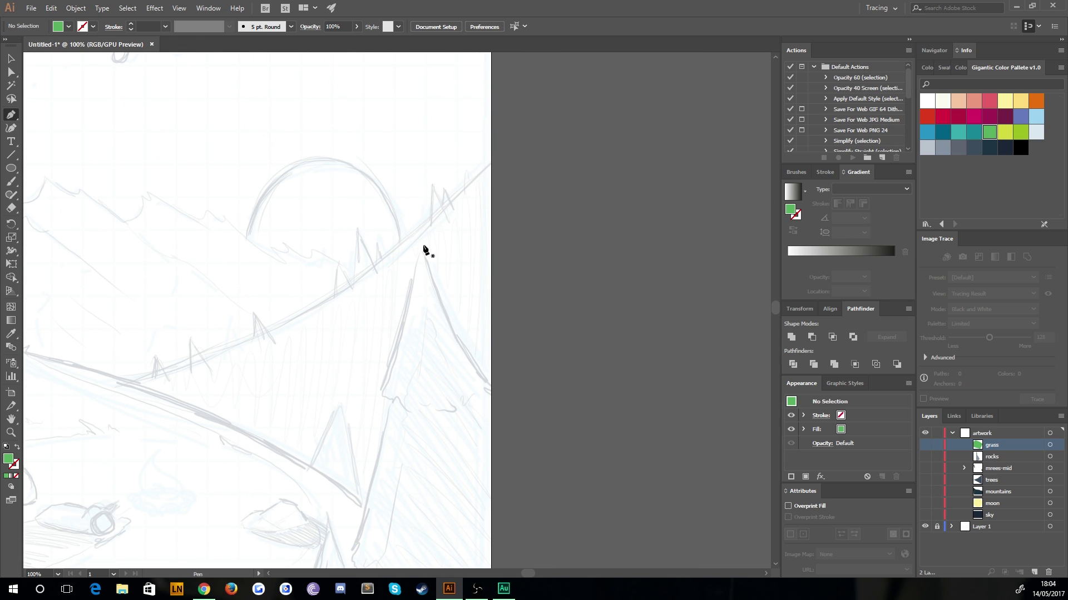
{"action": "left_click", "coordinate": [422, 244]}
{"action": "left_click_drag", "start_coordinate": [452, 318], "coordinate": [497, 337]}
{"action": "key", "text": "shift+Down"}
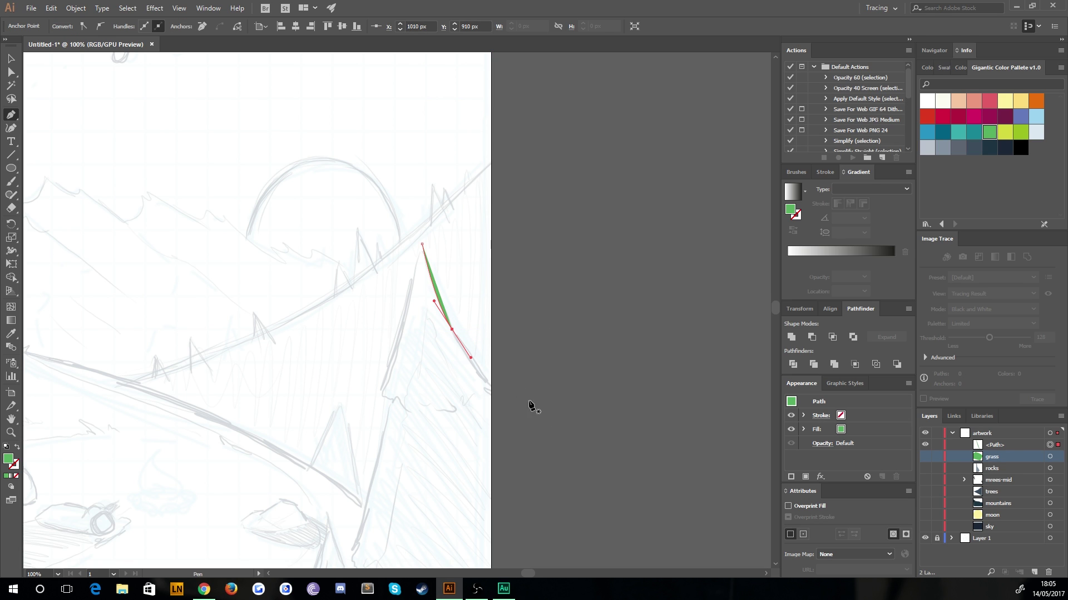
{"action": "left_click", "coordinate": [451, 330]}
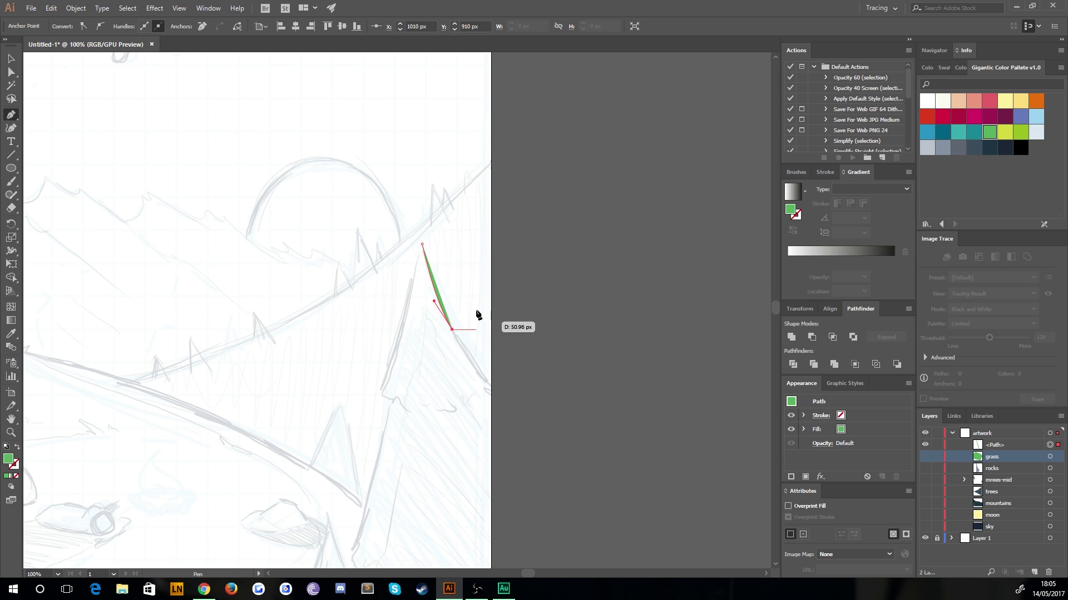
Trace the upper tier's right point and ragged bottom edge, close the path at the tree's tip and deselect the shape.
{"action": "left_click_drag", "start_coordinate": [492, 383], "coordinate": [378, 410]}
{"action": "left_click", "coordinate": [468, 409]}
{"action": "left_click", "coordinate": [459, 410]}
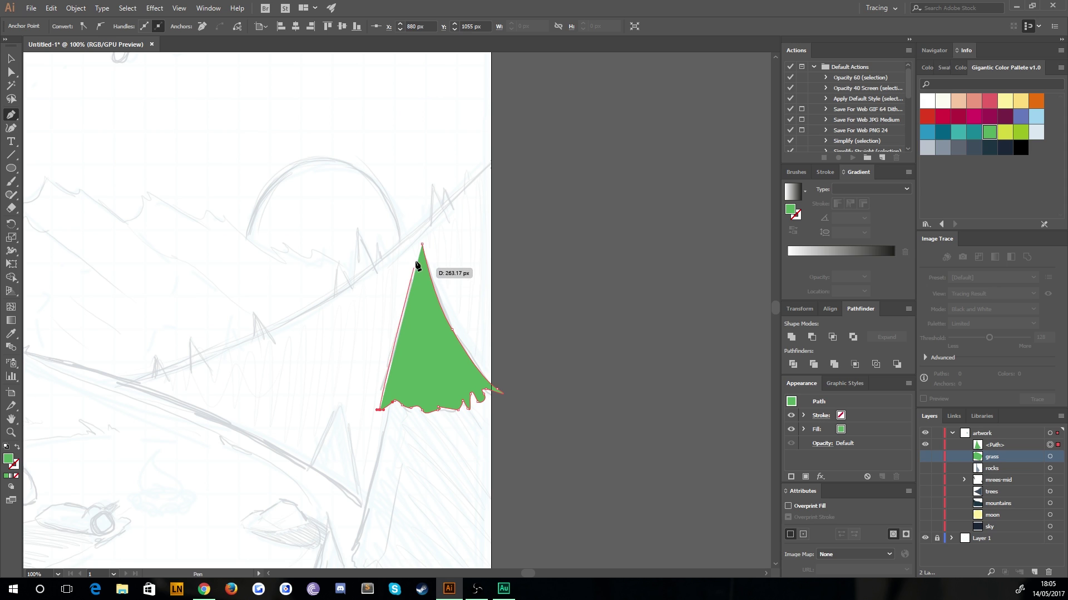
{"action": "left_click", "coordinate": [422, 246]}
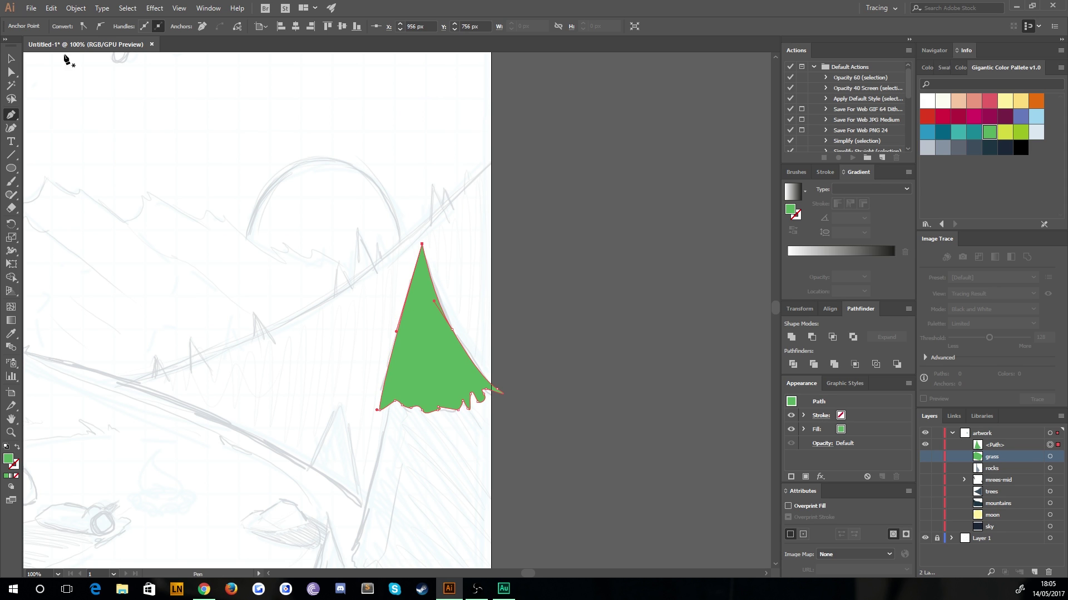
{"action": "left_click", "coordinate": [11, 58]}
{"action": "left_click", "coordinate": [282, 252]}
{"action": "left_click_drag", "start_coordinate": [183, 476], "coordinate": [289, 362]}
{"action": "left_click", "coordinate": [396, 259]}
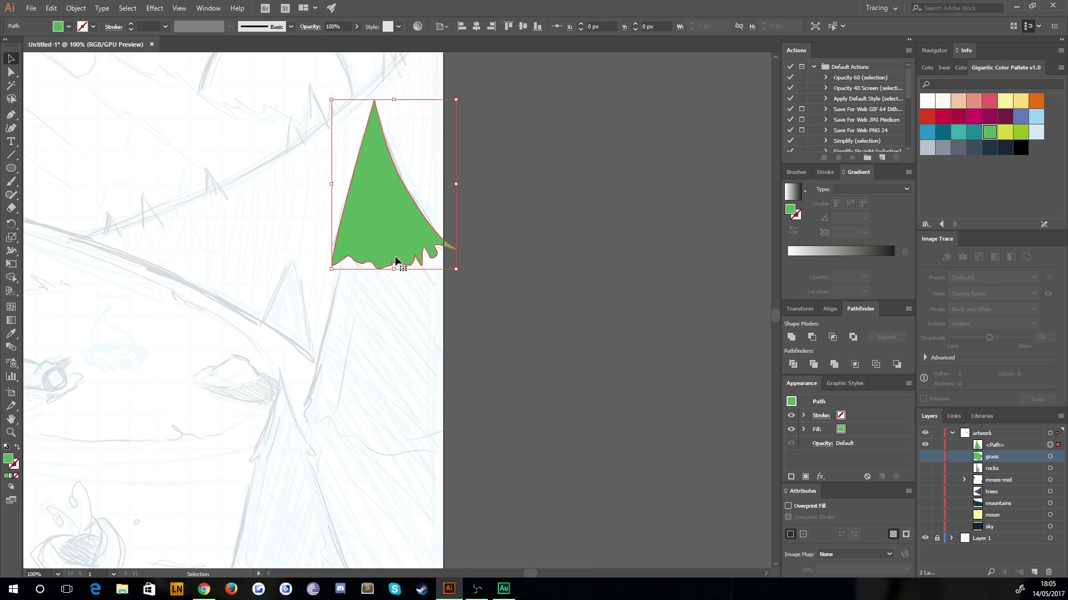
{"action": "left_click", "coordinate": [499, 339]}
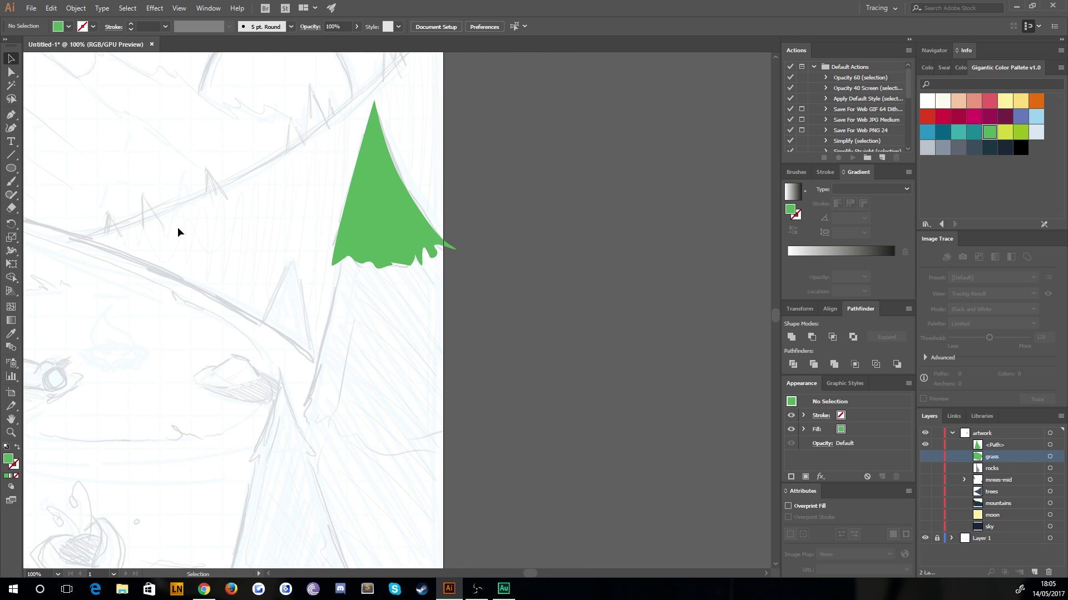
Trace the large right-hand tree's middle tier with the Pen tool, following its jagged left edge and ragged bottom past the artboard's right edge.
{"action": "left_click", "coordinate": [11, 115]}
{"action": "left_click", "coordinate": [345, 246]}
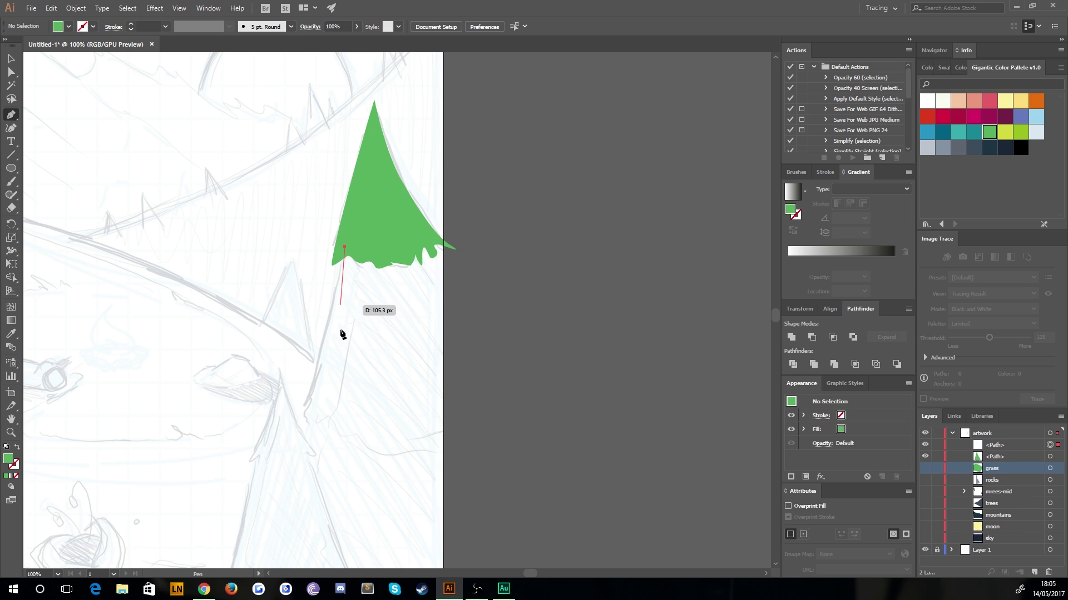
{"action": "left_click", "coordinate": [322, 327]}
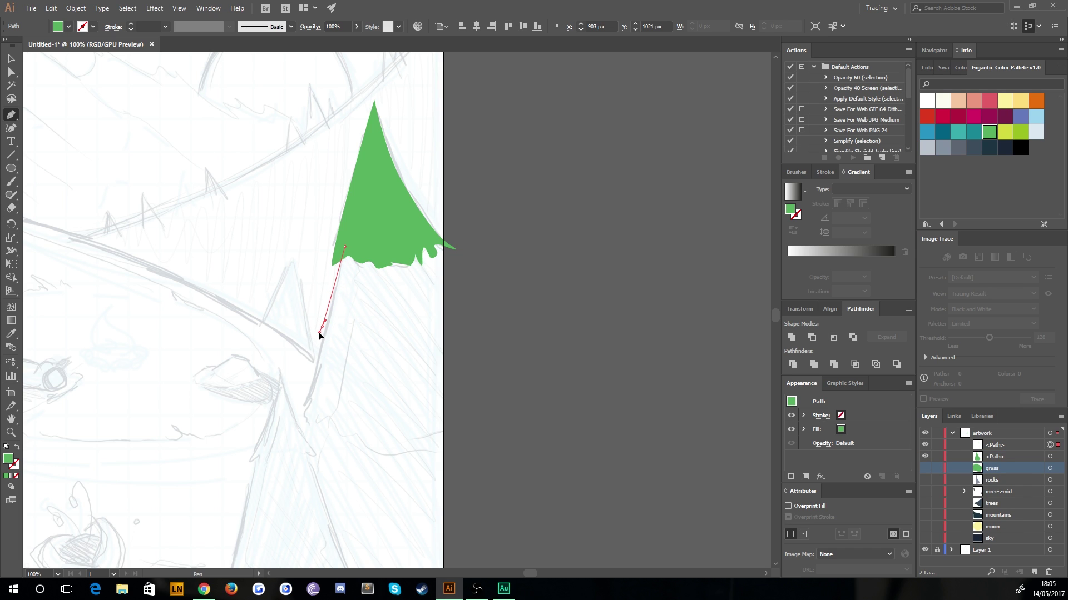
{"action": "left_click", "coordinate": [327, 327]}
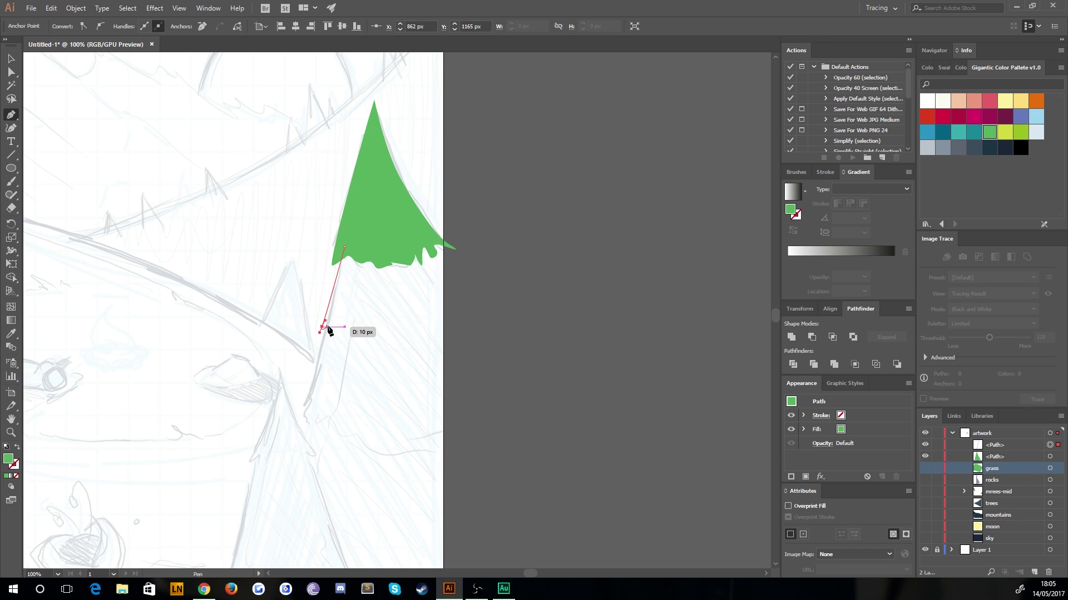
{"action": "left_click", "coordinate": [311, 400]}
{"action": "left_click_drag", "start_coordinate": [300, 405], "coordinate": [343, 437]}
{"action": "left_click", "coordinate": [303, 413]}
{"action": "left_click_drag", "start_coordinate": [360, 439], "coordinate": [465, 457]}
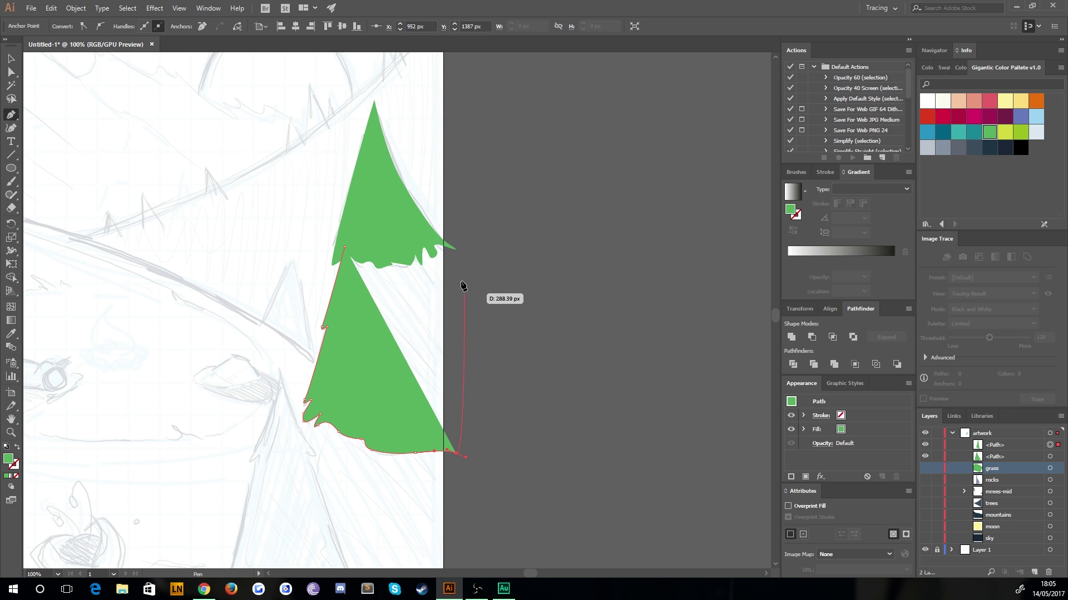
Run the middle tier's outline up outside the artboard, under the upper tier, and close the path at its starting point.
{"action": "left_click", "coordinate": [458, 269]}
{"action": "left_click", "coordinate": [445, 246]}
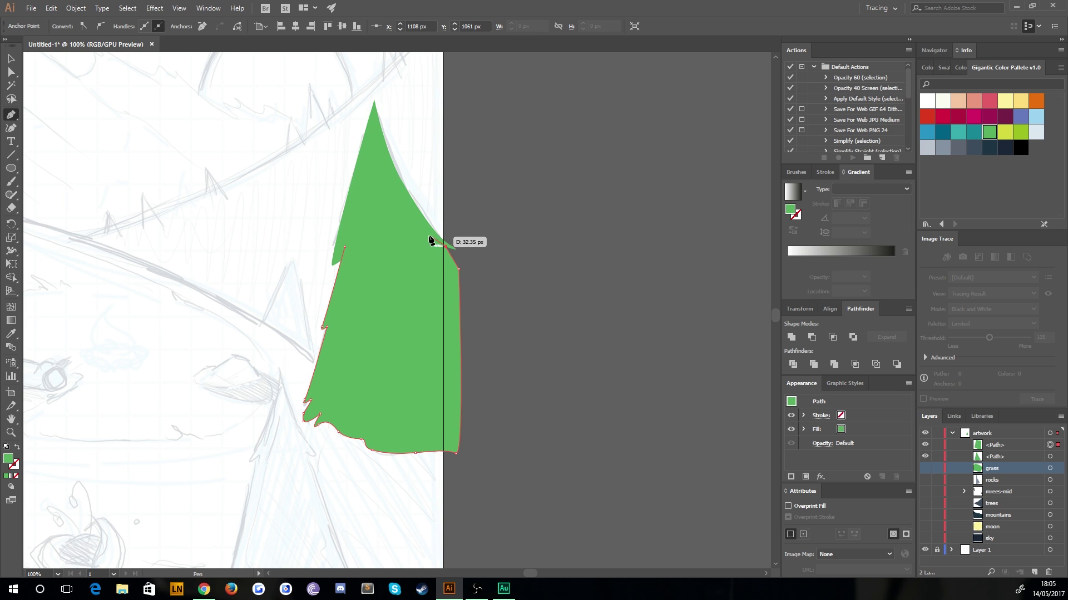
{"action": "left_click", "coordinate": [418, 230]}
{"action": "left_click", "coordinate": [345, 246]}
{"action": "left_click", "coordinate": [10, 58]}
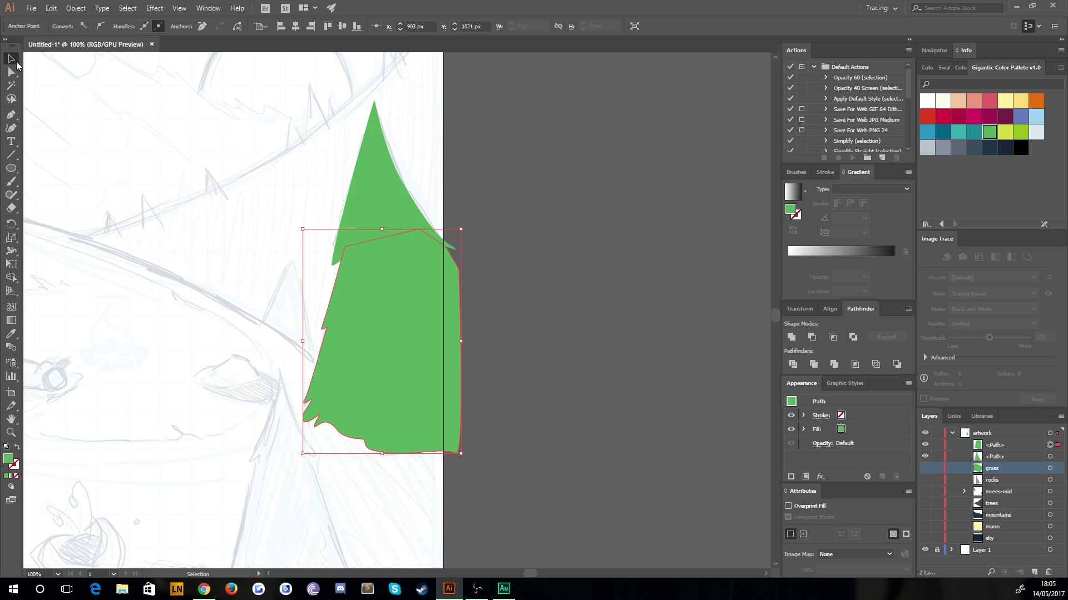
Try to move the upper tier's path above the middle tier's path in the layer order.
{"action": "left_click", "coordinate": [395, 203]}
{"action": "key", "text": "space"}
{"action": "left_click_drag", "start_coordinate": [233, 486], "coordinate": [333, 393]}
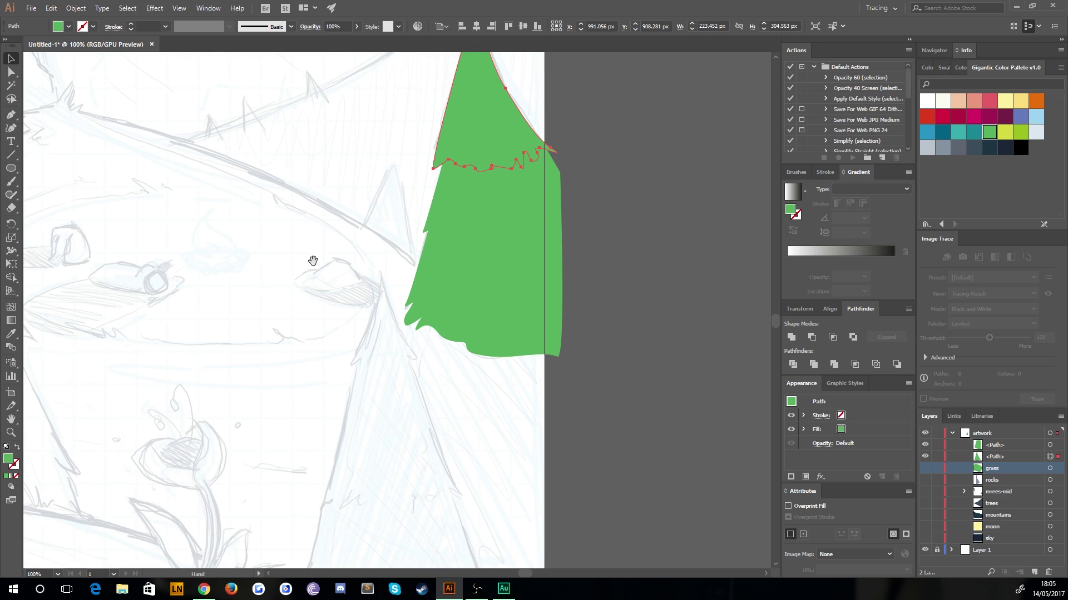
{"action": "left_click_drag", "start_coordinate": [312, 260], "coordinate": [243, 350]}
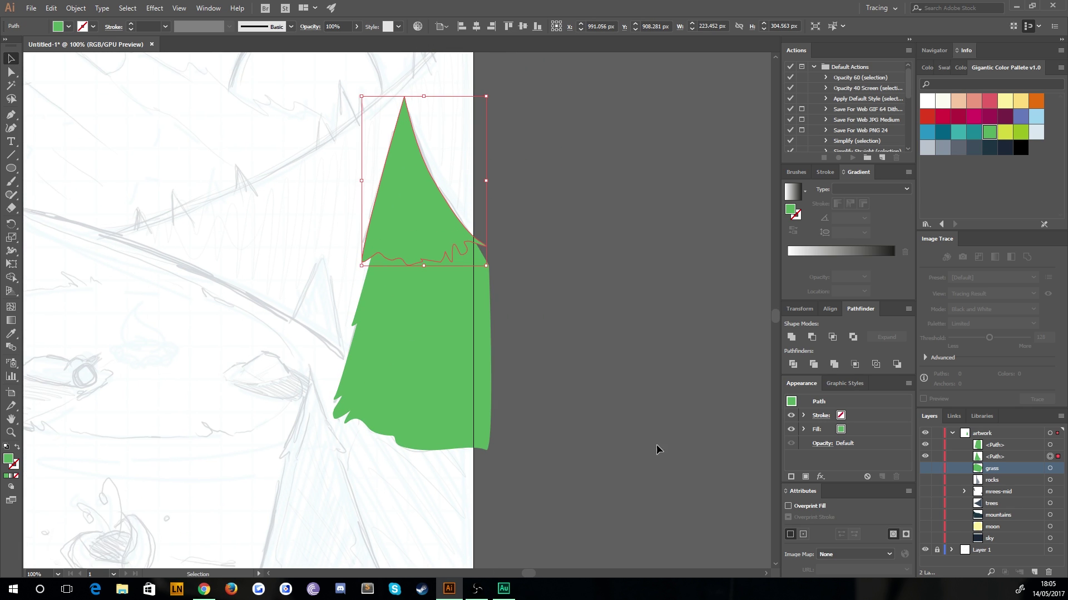
{"action": "left_click", "coordinate": [1007, 458]}
{"action": "left_click", "coordinate": [415, 319]}
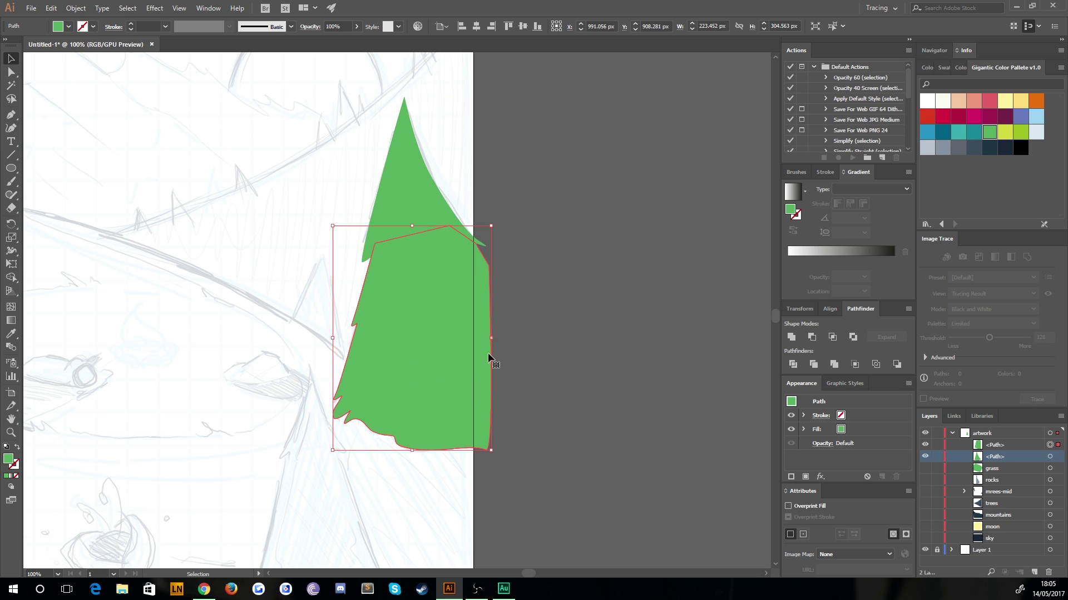
{"action": "left_click", "coordinate": [412, 198]}
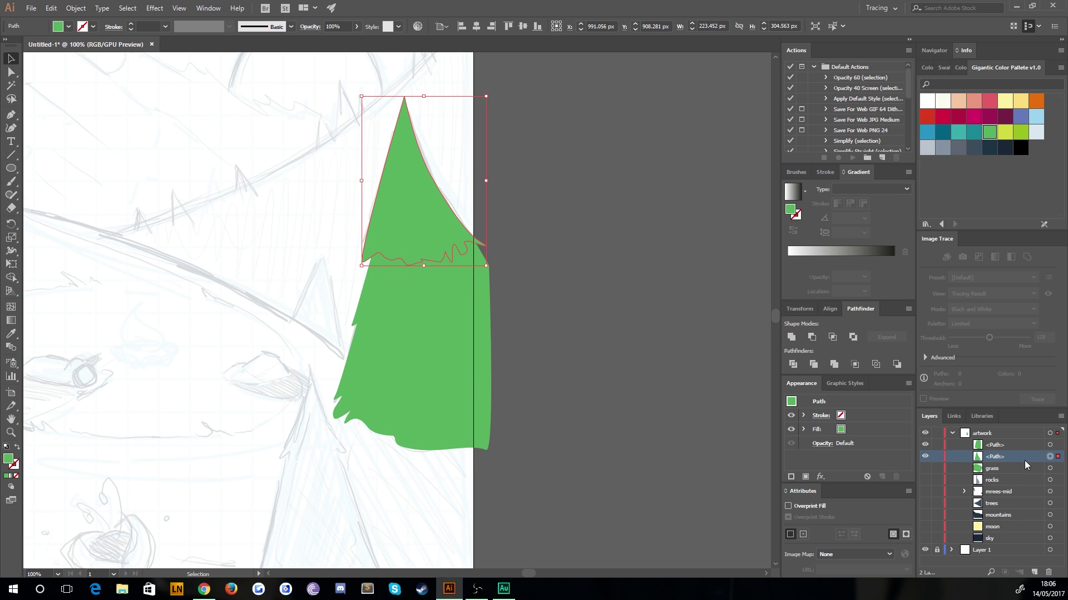
{"action": "left_click_drag", "start_coordinate": [1025, 461], "coordinate": [1008, 443]}
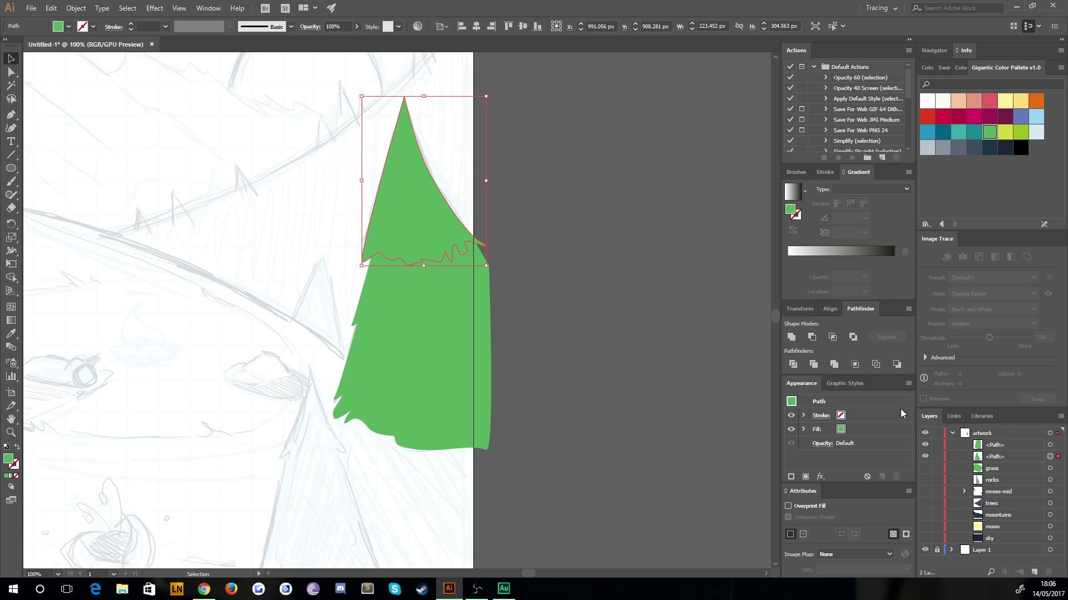
Bring the upper tier forward in front of the middle tier and deselect it.
{"action": "key", "text": "ctrl+]"}
{"action": "key", "text": "ctrl+["}
{"action": "key", "text": "ctrl+]"}
{"action": "key", "text": "ctrl+["}
{"action": "left_click_drag", "start_coordinate": [1059, 452], "coordinate": [986, 436]}
{"action": "left_click", "coordinate": [568, 288]}
Check the Arrange options for the stacking order of the upper tier.
{"action": "left_click_drag", "start_coordinate": [240, 368], "coordinate": [347, 334]}
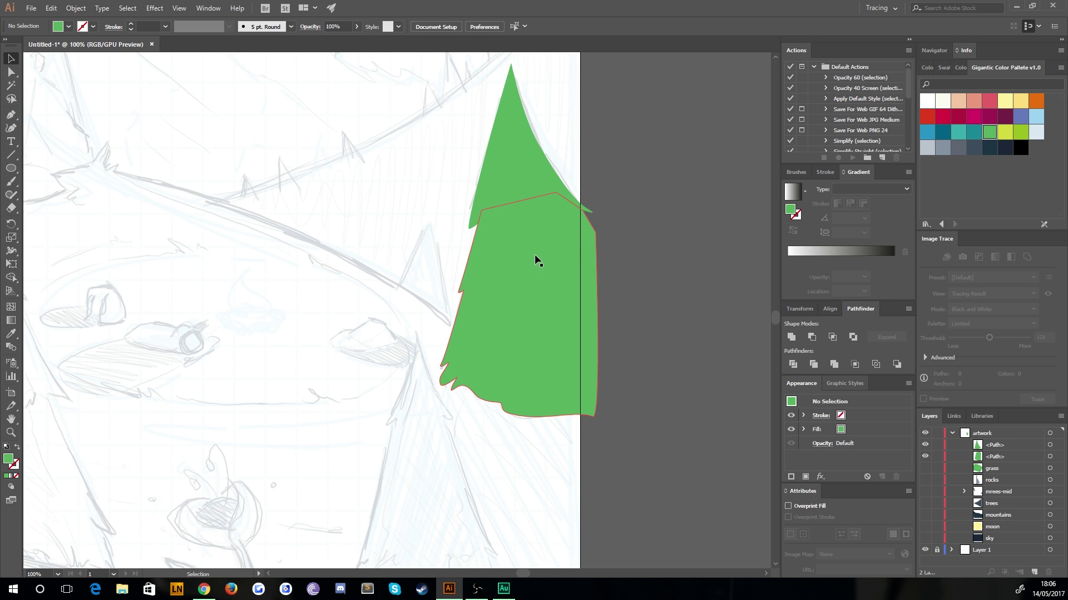
{"action": "right_click", "coordinate": [535, 256]}
{"action": "mouse_move", "coordinate": [602, 376]}
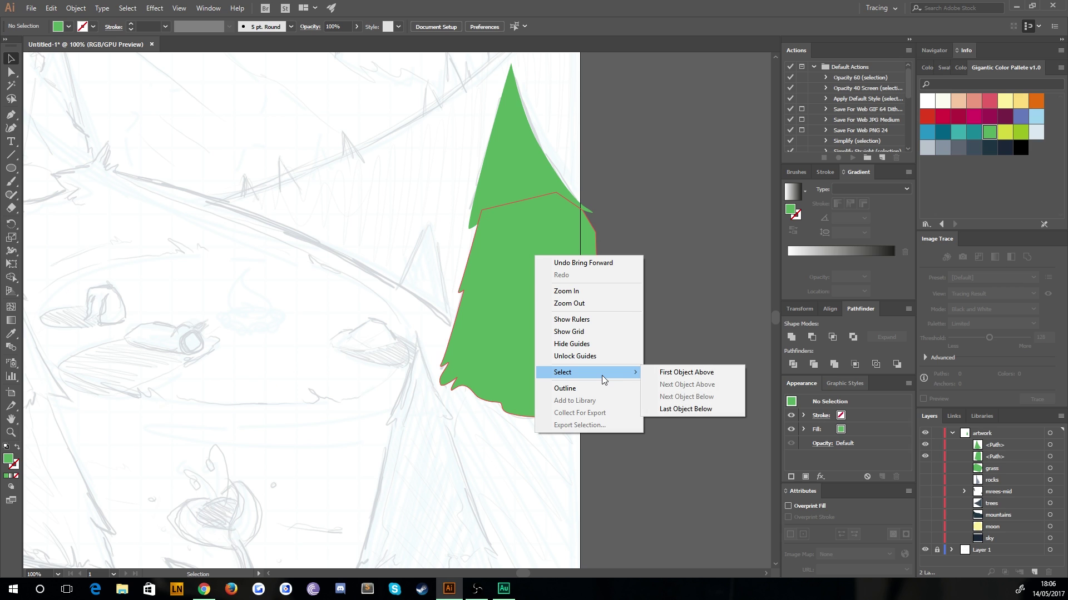
{"action": "left_click", "coordinate": [441, 245]}
{"action": "left_click", "coordinate": [507, 183]}
{"action": "right_click", "coordinate": [503, 159]}
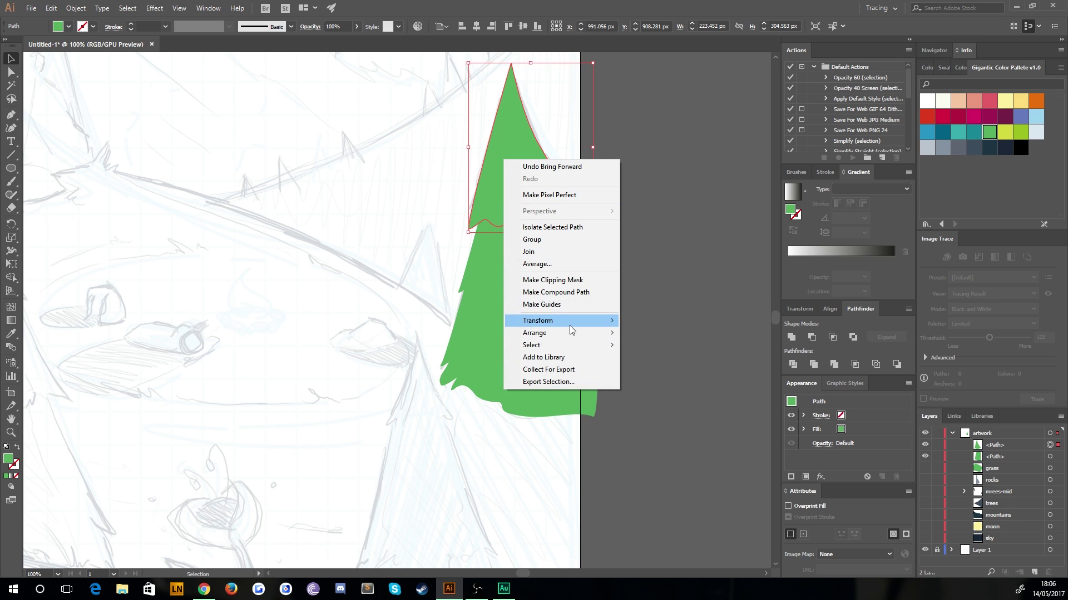
{"action": "mouse_move", "coordinate": [573, 336]}
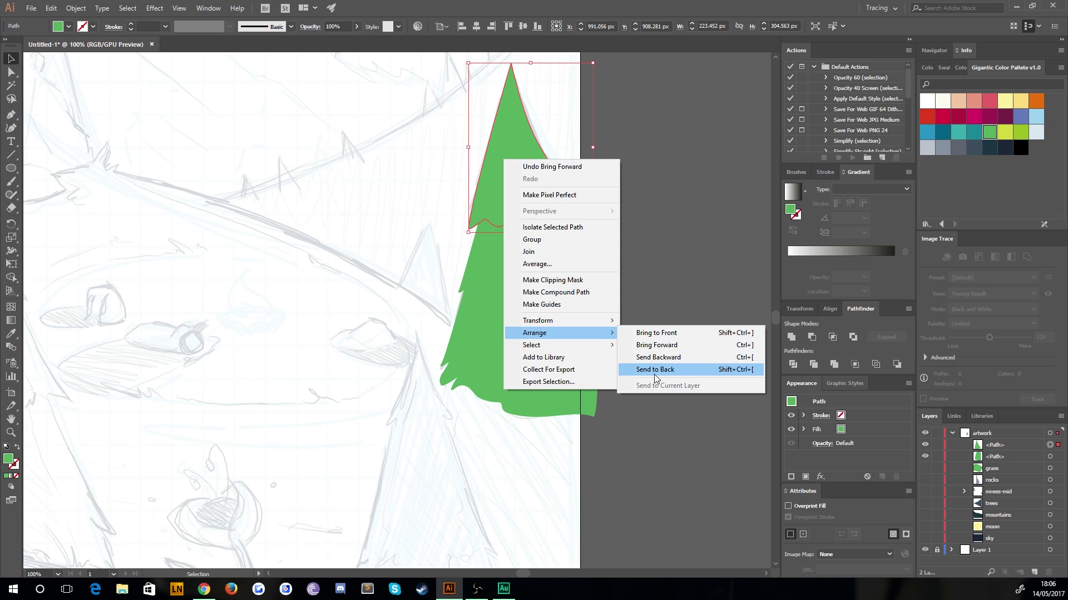
{"action": "left_click", "coordinate": [662, 283]}
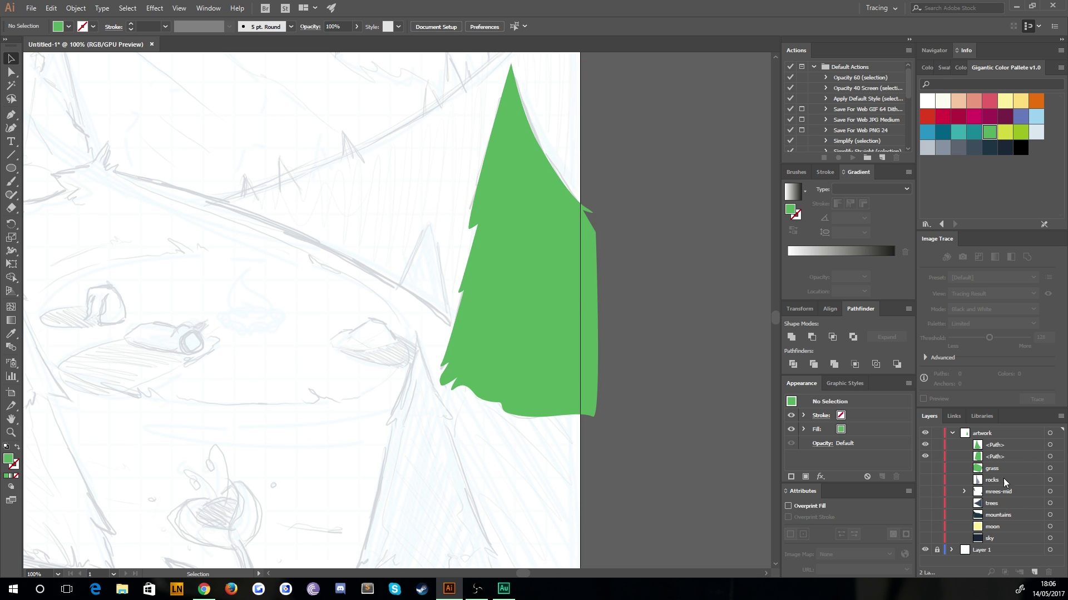
Draw the right-hand tree's bottom tier with the Pen tool, from beneath the middle tier down past the artboard's bottom edge, and close it.
{"action": "scroll", "coordinate": [399, 459], "scroll_direction": "down", "scroll_amount": 5}
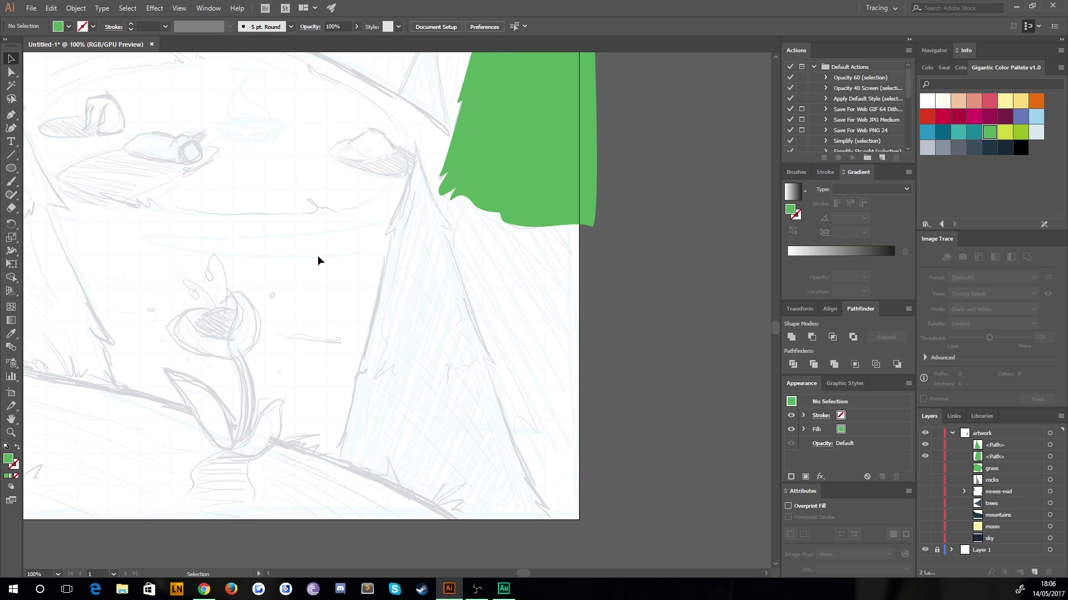
{"action": "left_click", "coordinate": [10, 115]}
{"action": "left_click", "coordinate": [453, 178]}
{"action": "left_click_drag", "start_coordinate": [436, 240], "coordinate": [426, 244]}
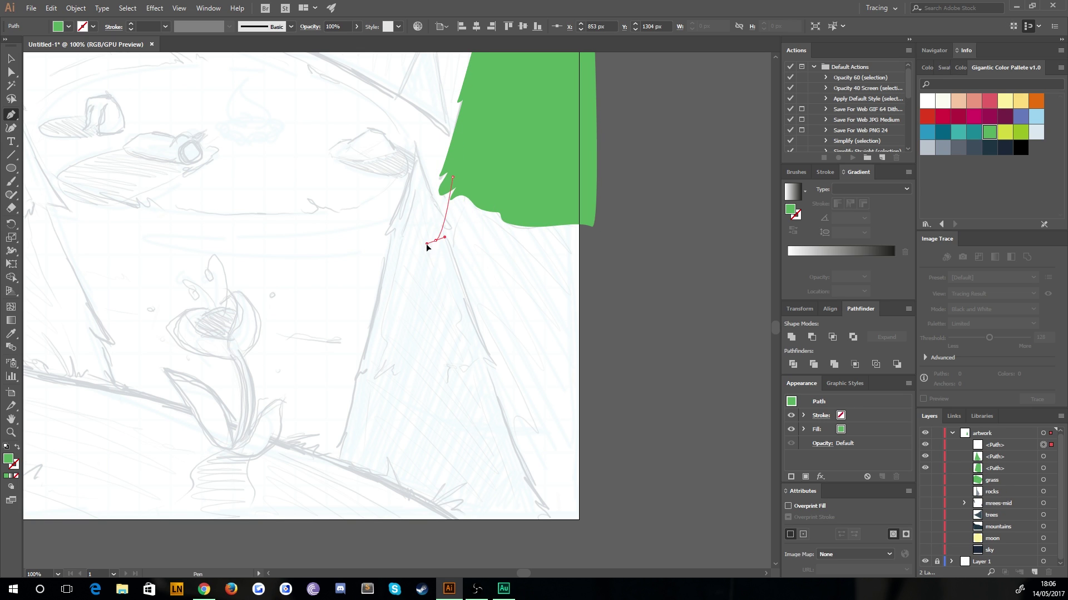
{"action": "left_click", "coordinate": [402, 534]}
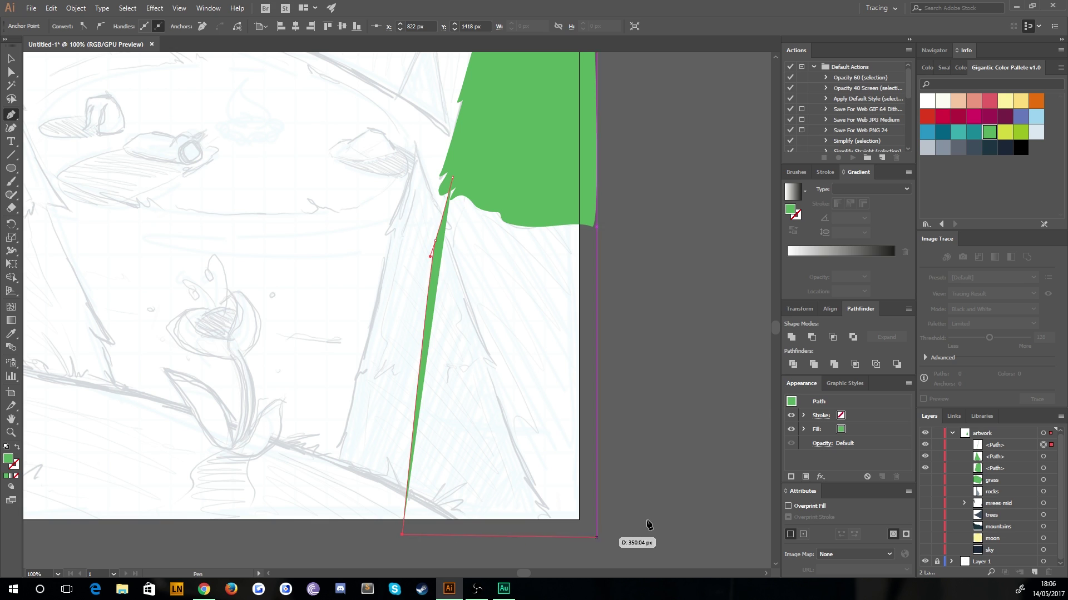
{"action": "left_click", "coordinate": [589, 530]}
{"action": "left_click", "coordinate": [589, 216]}
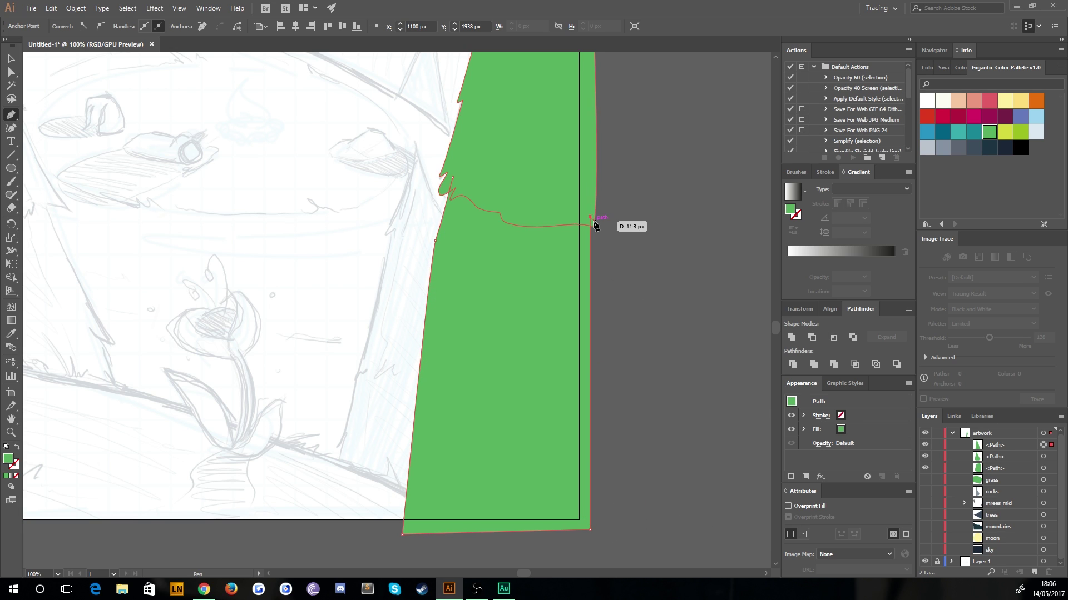
{"action": "left_click", "coordinate": [452, 178]}
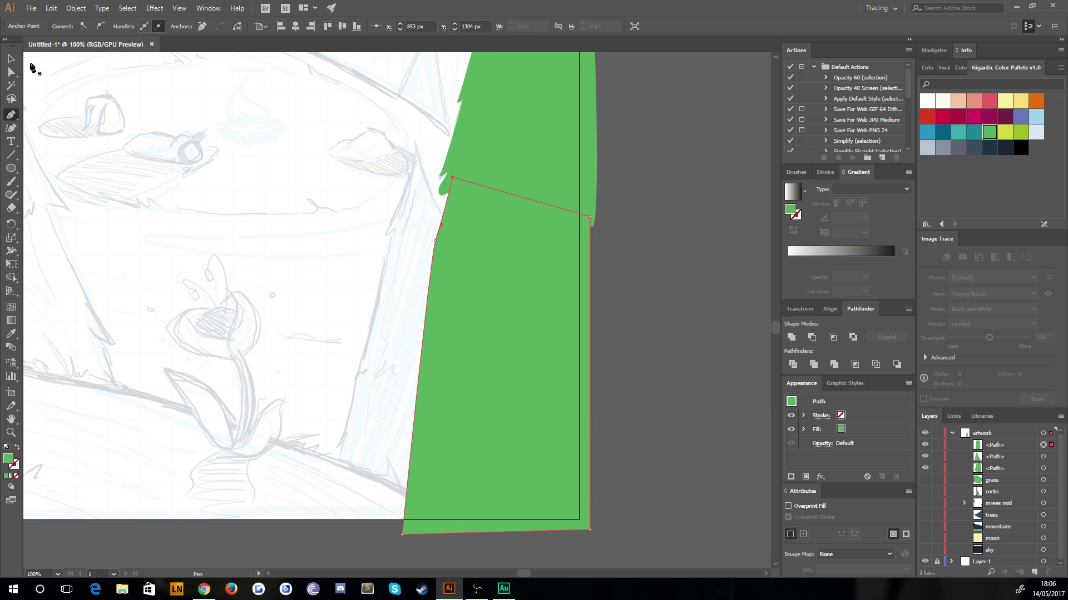
{"action": "left_click", "coordinate": [12, 59]}
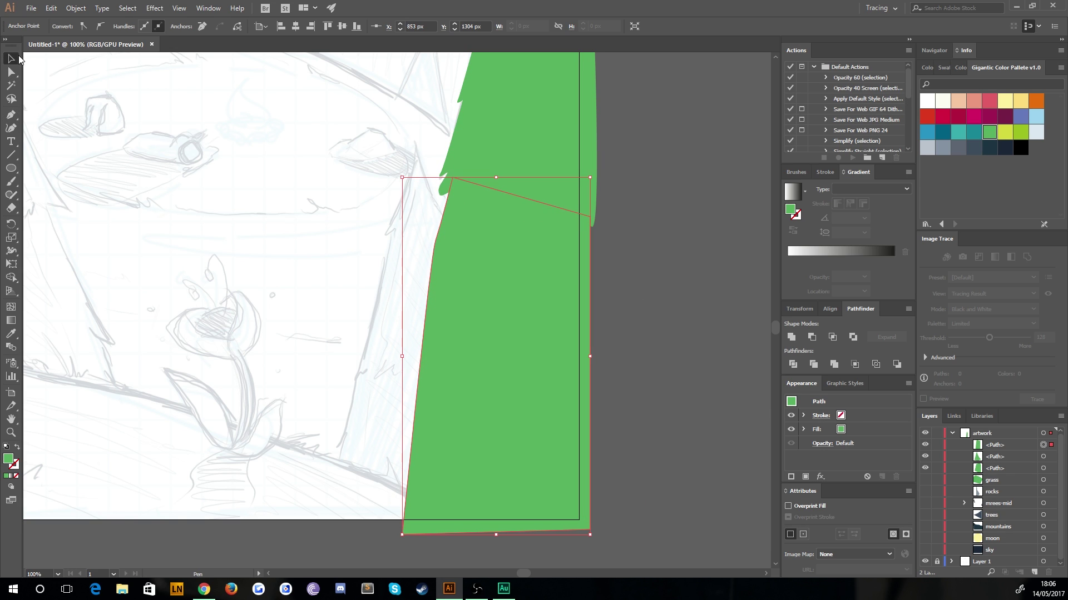
Send the bottom tier behind the tree's other two tiers and deselect it.
{"action": "left_click", "coordinate": [488, 308]}
{"action": "key", "text": "a"}
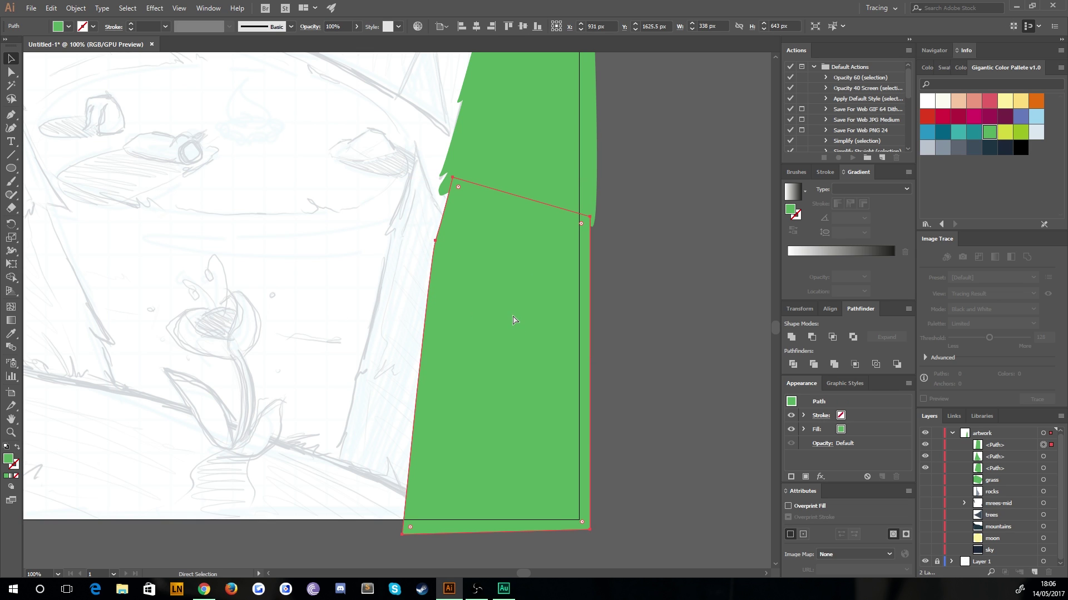
{"action": "left_click", "coordinate": [423, 314]}
{"action": "key", "text": "v"}
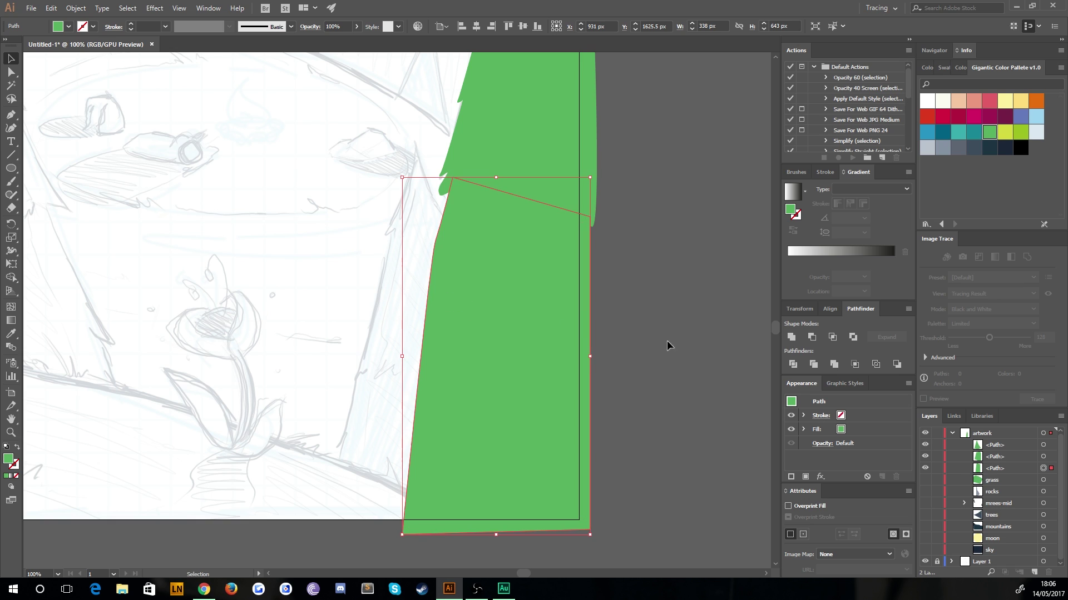
{"action": "left_click", "coordinate": [683, 305]}
Select all three tiers of the right-hand tree and group them.
{"action": "left_click_drag", "start_coordinate": [602, 178], "coordinate": [575, 282]}
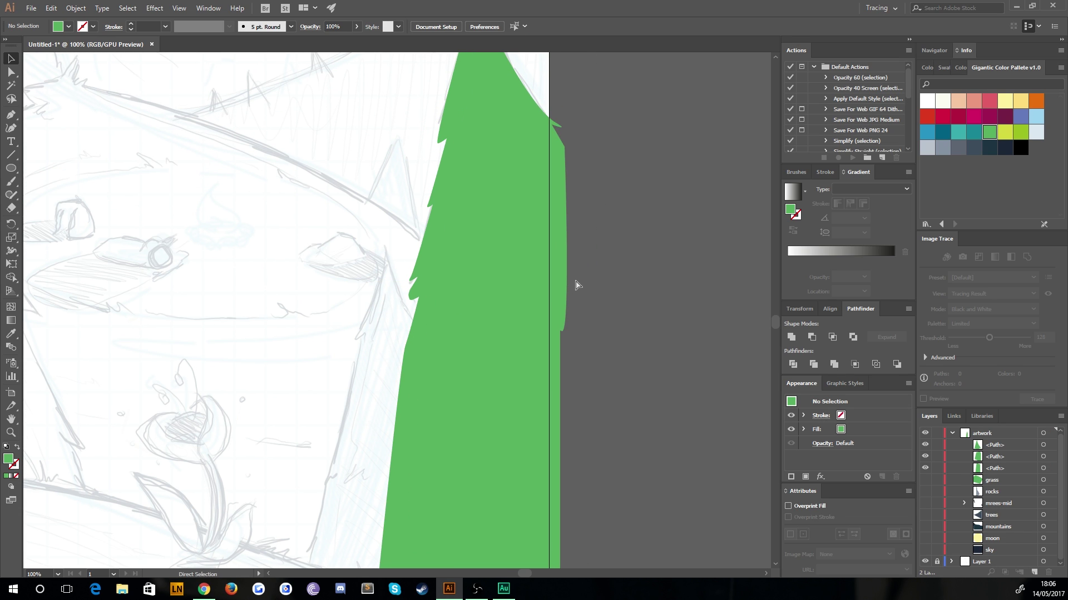
{"action": "key", "text": "ctrl+minus"}
{"action": "key", "text": "a"}
{"action": "key", "text": "ctrl+a"}
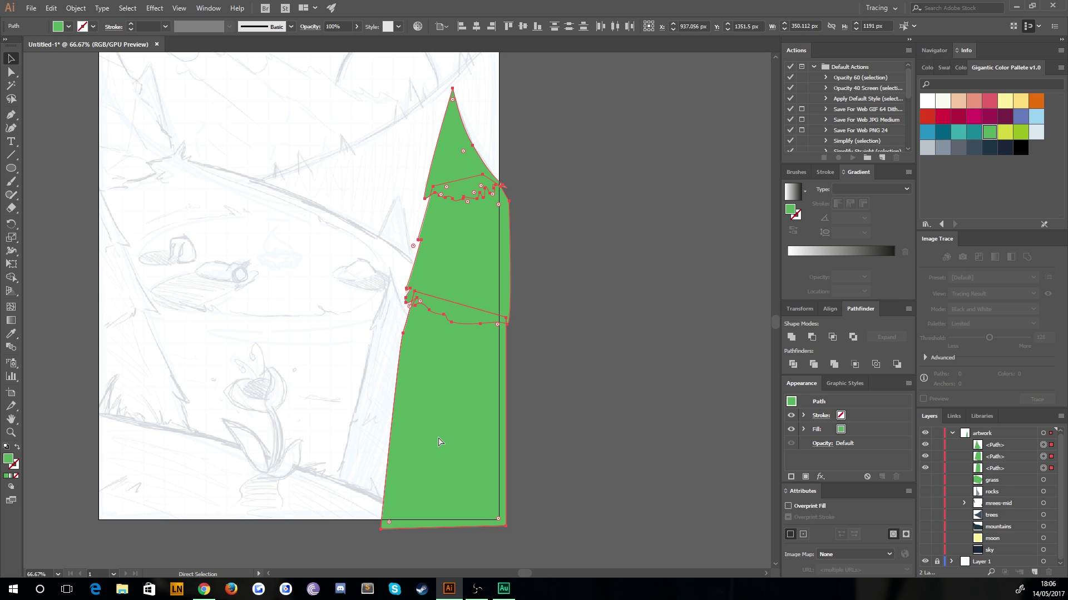
{"action": "key", "text": "ctrl+g"}
{"action": "key", "text": "v"}
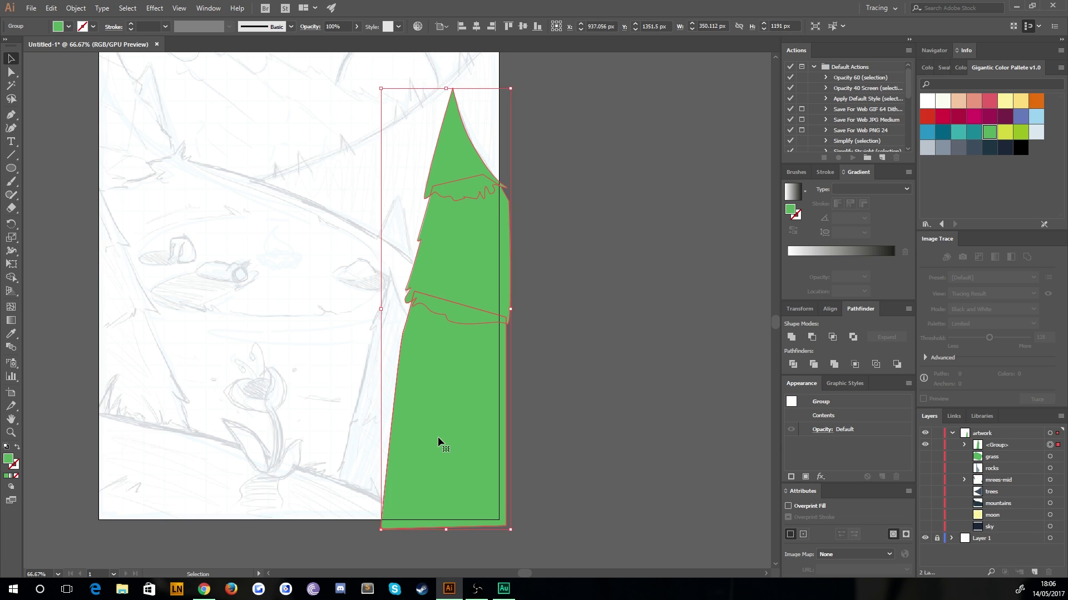
Name the tree's group "right-tree" and hide it from the artboard.
{"action": "left_click", "coordinate": [964, 445]}
{"action": "left_click", "coordinate": [981, 447]}
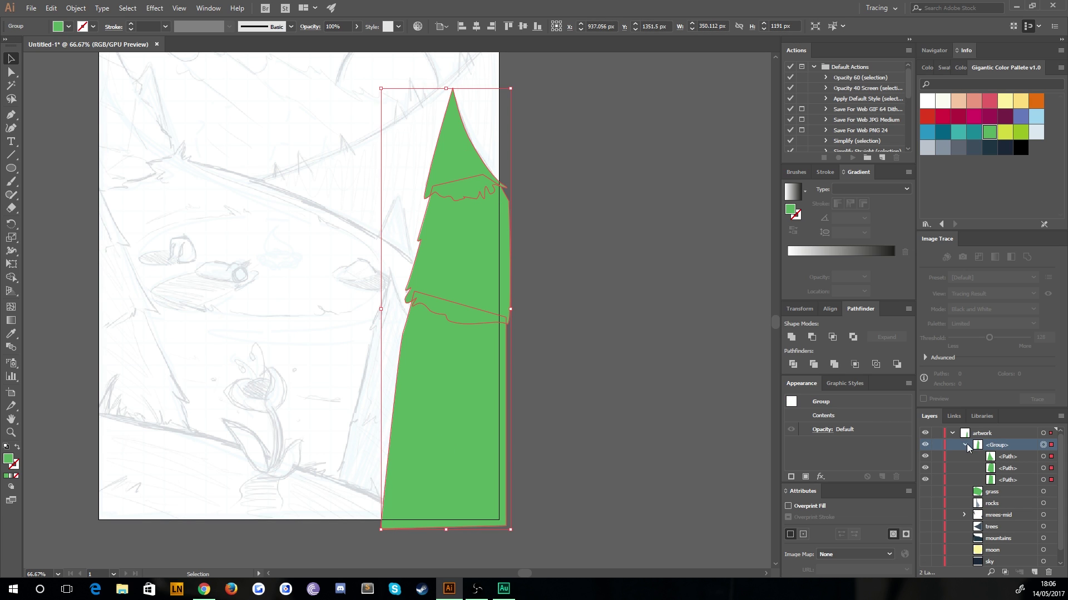
{"action": "left_click", "coordinate": [964, 445]}
{"action": "double_click", "coordinate": [997, 442]}
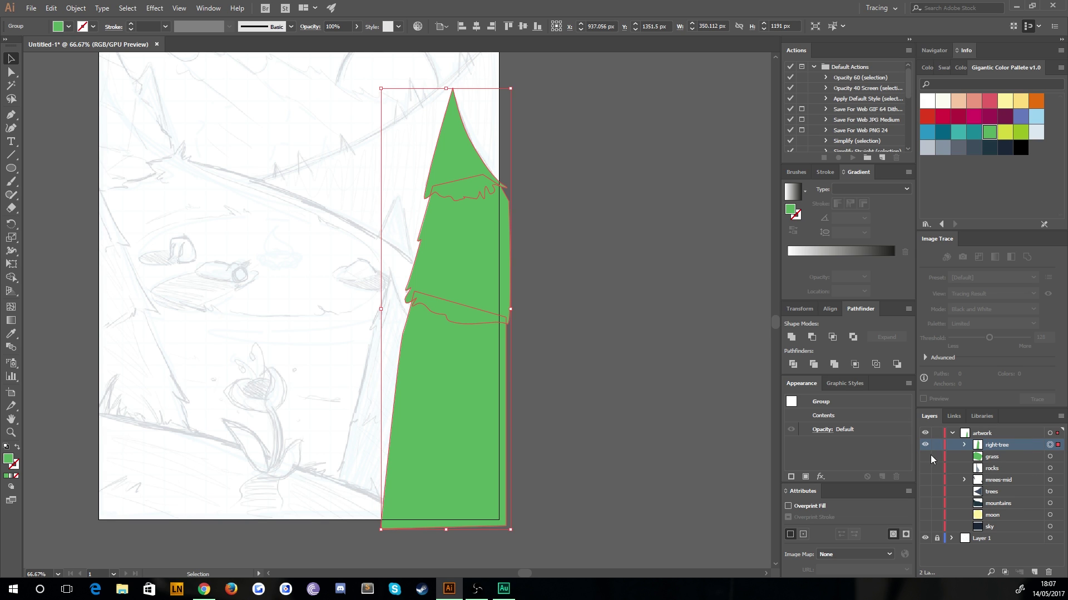
{"action": "key", "text": "ctrl+3"}
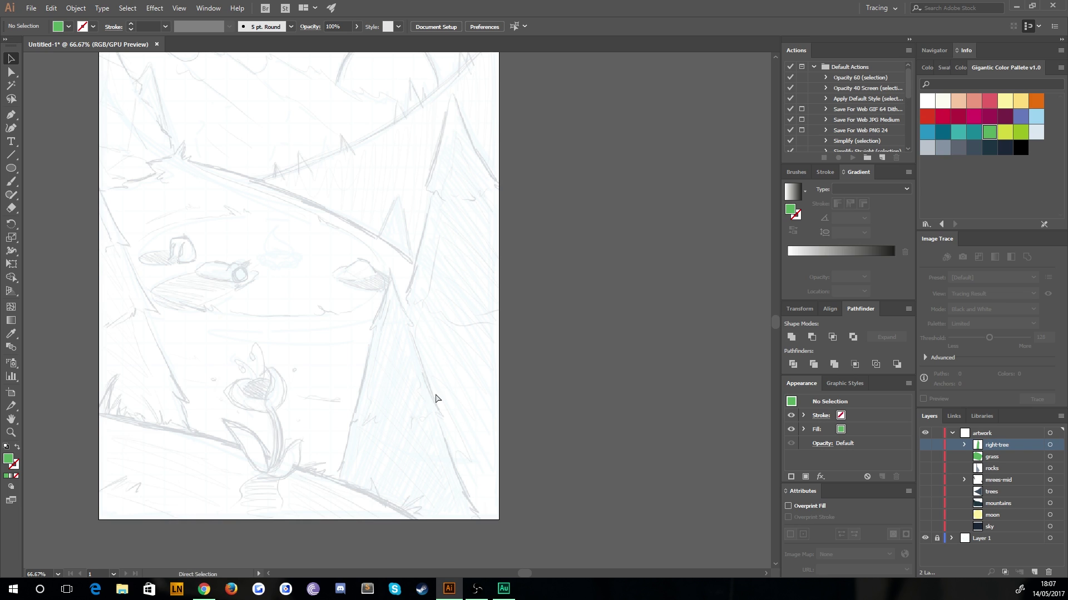
Trace the top tier of the smaller foreground tree with the Pen tool, including its wavy bottom edge, and close it at the tip.
{"action": "key", "text": "ctrl+plus"}
{"action": "left_click_drag", "start_coordinate": [297, 449], "coordinate": [334, 338]}
{"action": "left_click", "coordinate": [14, 118]}
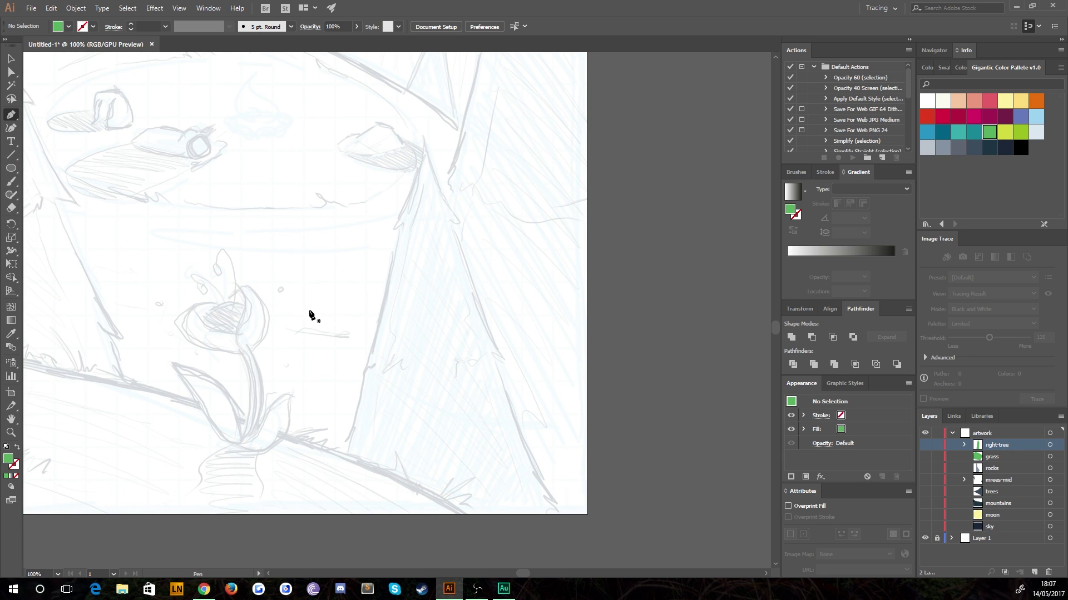
{"action": "left_click_drag", "start_coordinate": [334, 208], "coordinate": [381, 206]}
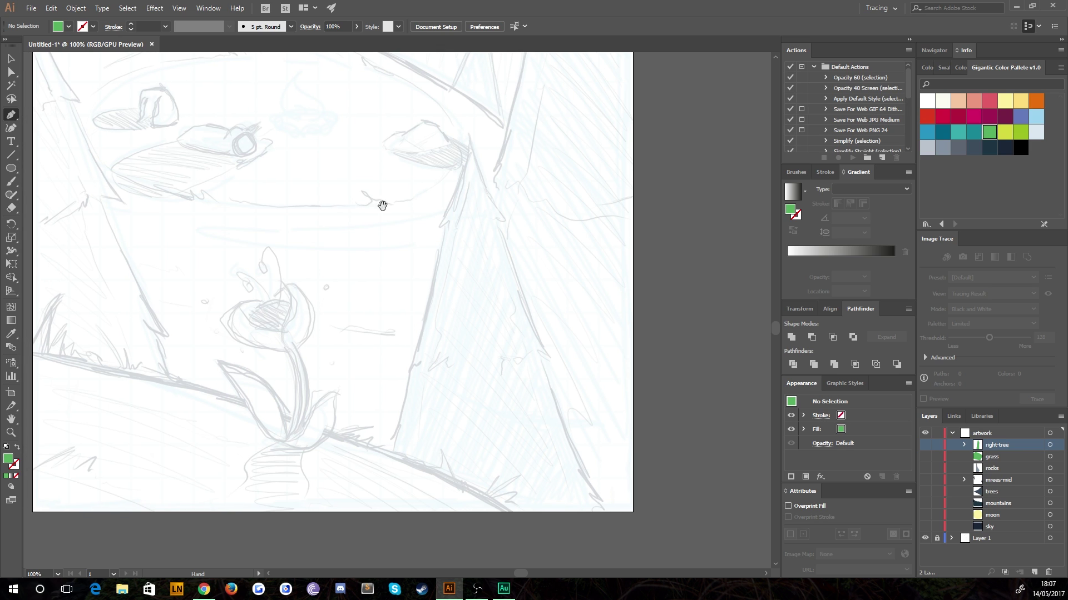
{"action": "left_click", "coordinate": [469, 134]}
{"action": "left_click", "coordinate": [440, 226]}
{"action": "left_click_drag", "start_coordinate": [455, 228], "coordinate": [463, 228]}
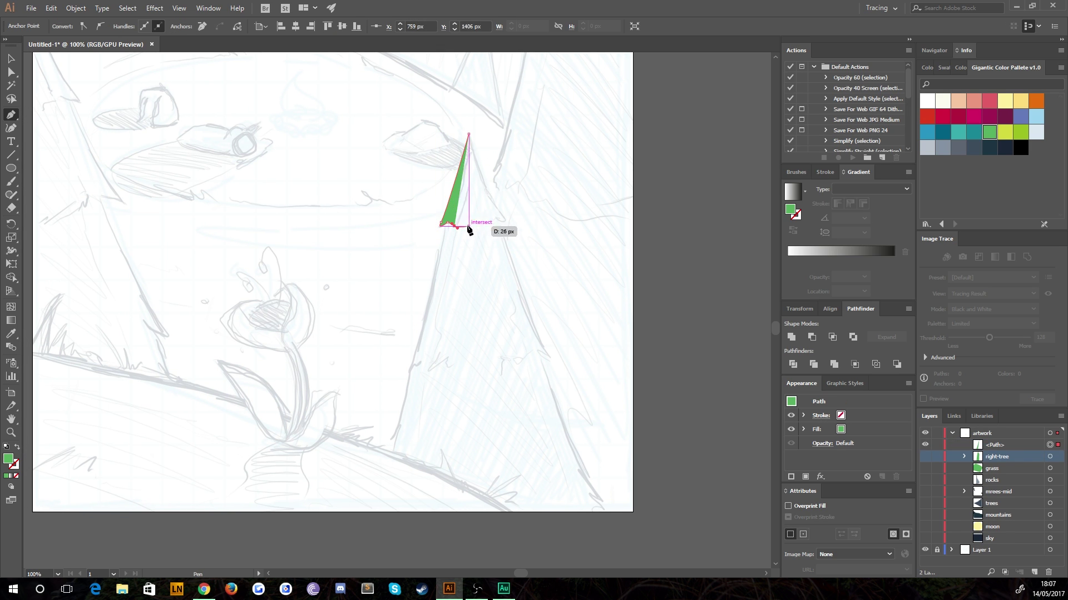
{"action": "left_click", "coordinate": [473, 222]}
{"action": "left_click", "coordinate": [491, 218]}
{"action": "left_click", "coordinate": [506, 221]}
{"action": "left_click_drag", "start_coordinate": [468, 134], "coordinate": [456, 88]}
Start the foreground tree's second tier beneath the top tier, tracing its notched left edge down to the lower-left point.
{"action": "left_click", "coordinate": [446, 215]}
{"action": "left_click", "coordinate": [422, 314]}
{"action": "left_click", "coordinate": [453, 310]}
{"action": "key", "text": "ctrl+z"}
{"action": "key", "text": "ctrl+z"}
{"action": "left_click", "coordinate": [409, 371]}
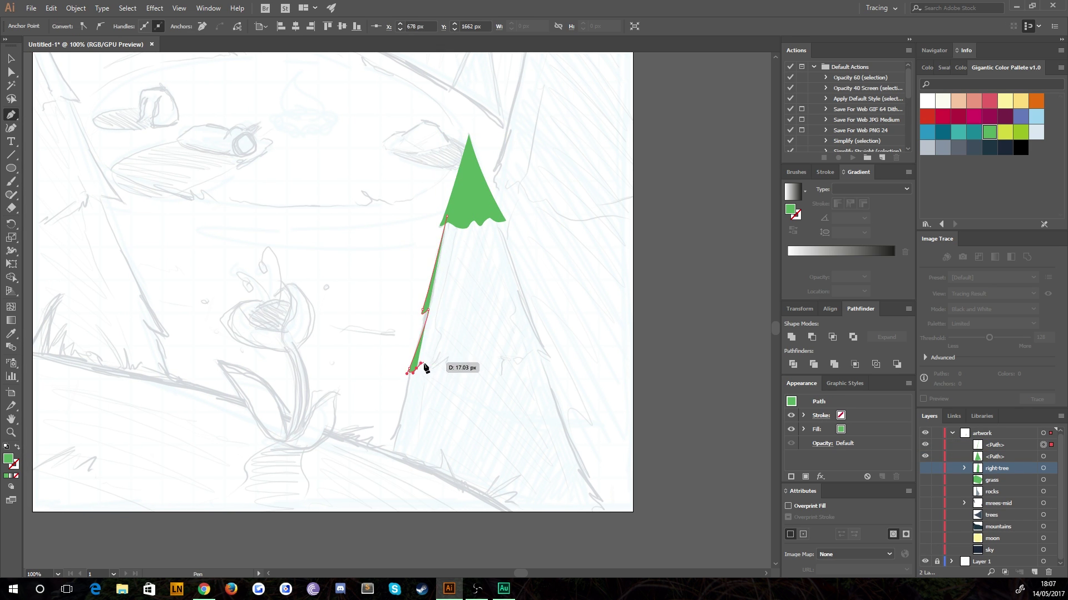
Trace the second tier's ragged bottom edge to its right point, close the path under the top tier and deselect it.
{"action": "left_click", "coordinate": [430, 369]}
{"action": "left_click", "coordinate": [446, 369]}
{"action": "left_click_drag", "start_coordinate": [531, 353], "coordinate": [538, 353]}
{"action": "left_click_drag", "start_coordinate": [544, 355], "coordinate": [557, 362]}
{"action": "left_click_drag", "start_coordinate": [446, 216], "coordinate": [436, 235]}
{"action": "left_click", "coordinate": [255, 362], "text": "ctrl"}
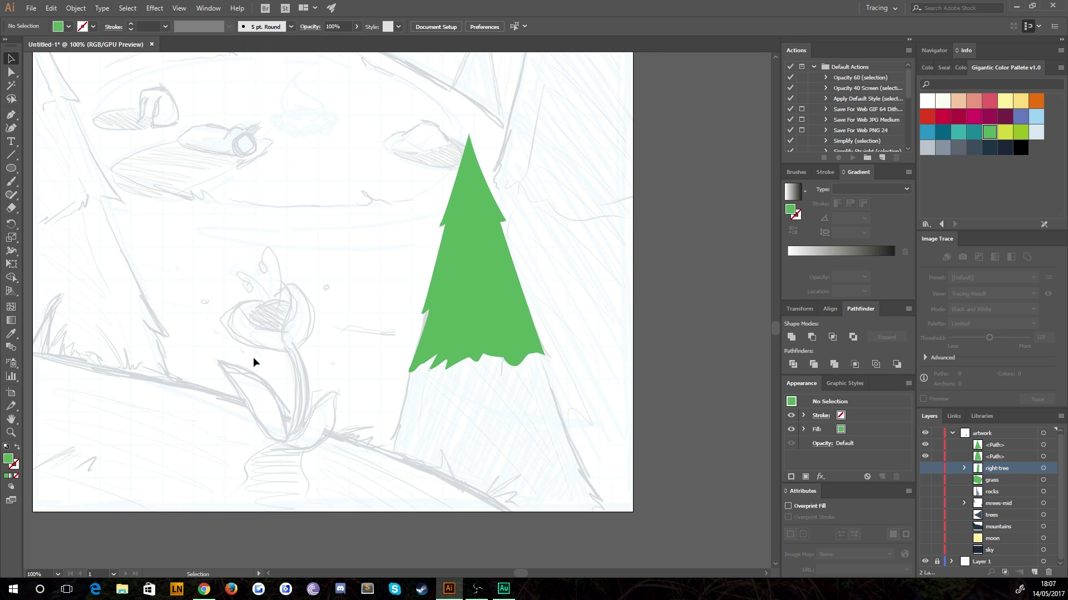
Trace the foreground tree's bottom tier with the Pen tool, extending its base past the artboard's lower edge, and close the path under the second tier.
{"action": "left_click_drag", "start_coordinate": [254, 362], "coordinate": [271, 285]}
{"action": "left_click", "coordinate": [433, 284]}
{"action": "left_click", "coordinate": [418, 351]}
{"action": "left_click", "coordinate": [520, 477]}
{"action": "left_click", "coordinate": [629, 449]}
{"action": "left_click_drag", "start_coordinate": [618, 426], "coordinate": [623, 426]}
{"action": "left_click", "coordinate": [587, 374]}
{"action": "left_click", "coordinate": [551, 263]}
{"action": "left_click_drag", "start_coordinate": [433, 284], "coordinate": [383, 361]}
{"action": "key", "text": "v"}
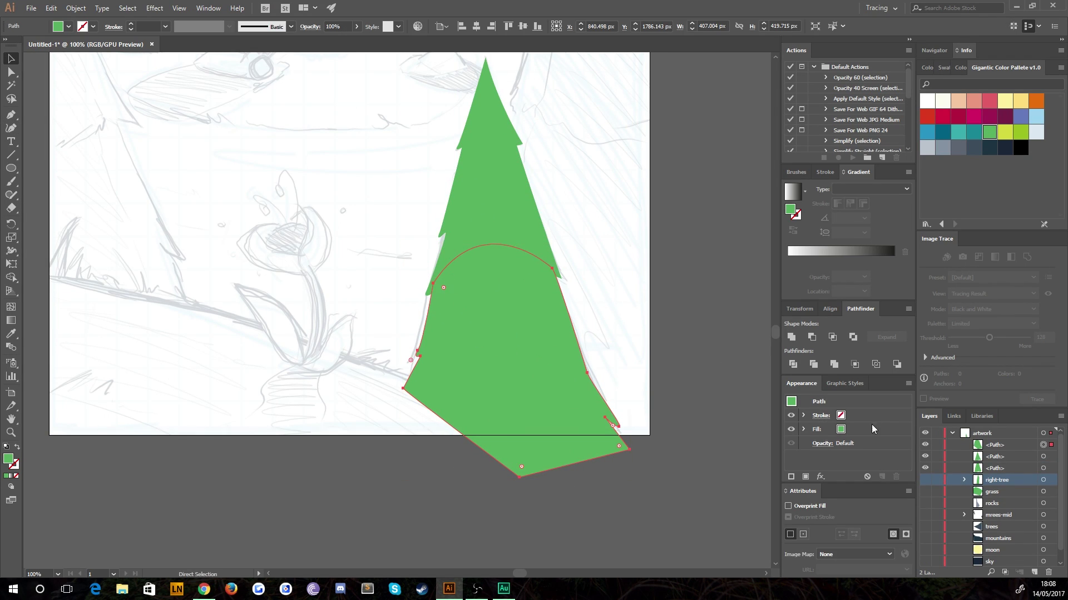
Group the foreground tree's three tiers, name the group "right-tree-2" and hide it.
{"action": "left_click", "coordinate": [1044, 457], "text": "shift"}
{"action": "left_click", "coordinate": [1043, 468], "text": "shift"}
{"action": "key", "text": "ctrl+g"}
{"action": "double_click", "coordinate": [998, 444]}
{"action": "type", "text": "right-tree-2"}
{"action": "key", "text": "Return"}
{"action": "left_click_drag", "start_coordinate": [473, 291], "coordinate": [757, 458]}
{"action": "left_click", "coordinate": [925, 445]}
Trace the top and second tiers of the tree at the sketch's left edge as closed shapes with ragged bottom edges.
{"action": "key", "text": "p"}
{"action": "left_click", "coordinate": [326, 78]}
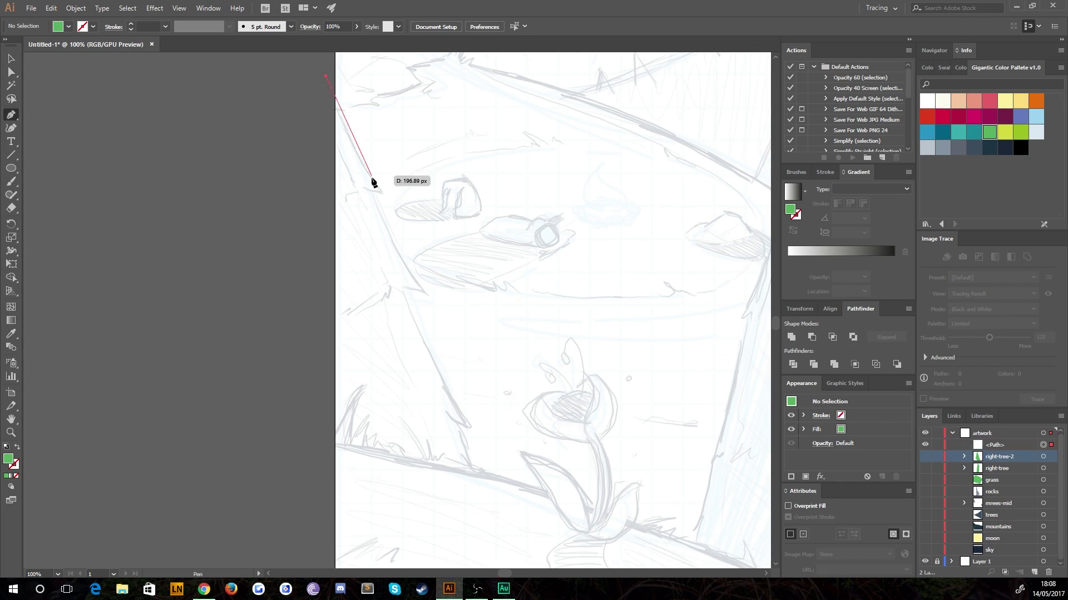
{"action": "left_click", "coordinate": [361, 176]}
{"action": "mouse_move", "coordinate": [425, 291]}
{"action": "left_mouse_down"}
{"action": "mouse_move", "coordinate": [439, 303]}
{"action": "mouse_move", "coordinate": [348, 166]}
{"action": "left_mouse_up"}
{"action": "left_click", "coordinate": [335, 315]}
{"action": "left_click", "coordinate": [361, 176]}
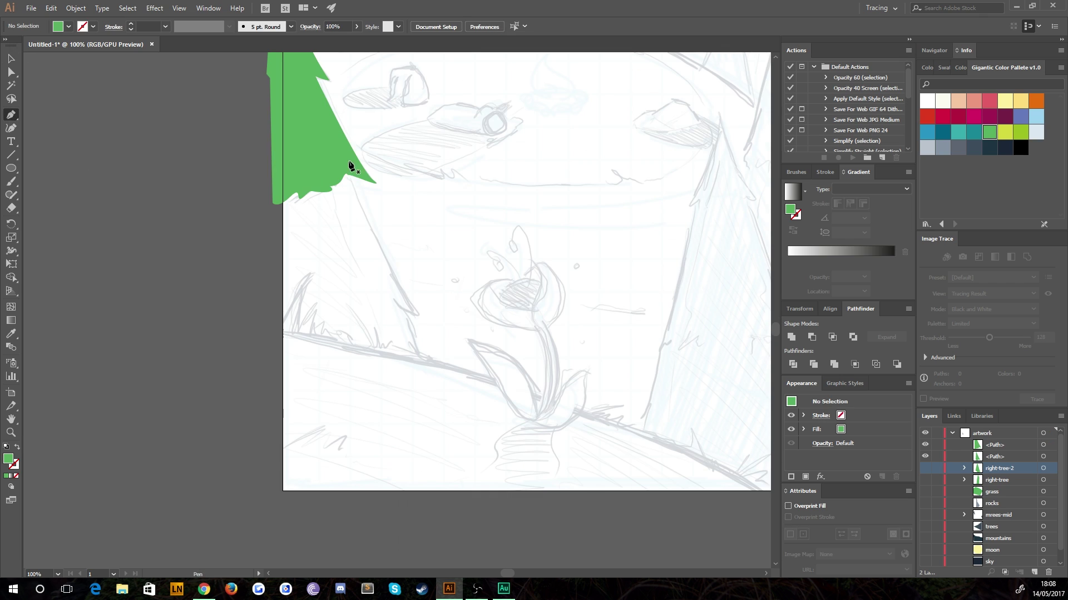
Trace the left tree's bottom tier with its notched right edge and a rounded base, closing the path under the second tier.
{"action": "left_click", "coordinate": [349, 162]}
{"action": "left_click", "coordinate": [419, 316]}
{"action": "left_click", "coordinate": [429, 364]}
{"action": "left_click_drag", "start_coordinate": [285, 384], "coordinate": [245, 372]}
{"action": "left_click", "coordinate": [266, 167]}
{"action": "left_click", "coordinate": [349, 161]}
Group the left tree's three tiers, name the group "left-tree" and hide it.
{"action": "key", "text": "v"}
{"action": "left_click", "coordinate": [302, 139]}
{"action": "left_click", "coordinate": [328, 250], "text": "shift"}
{"action": "key", "text": "ctrl+g"}
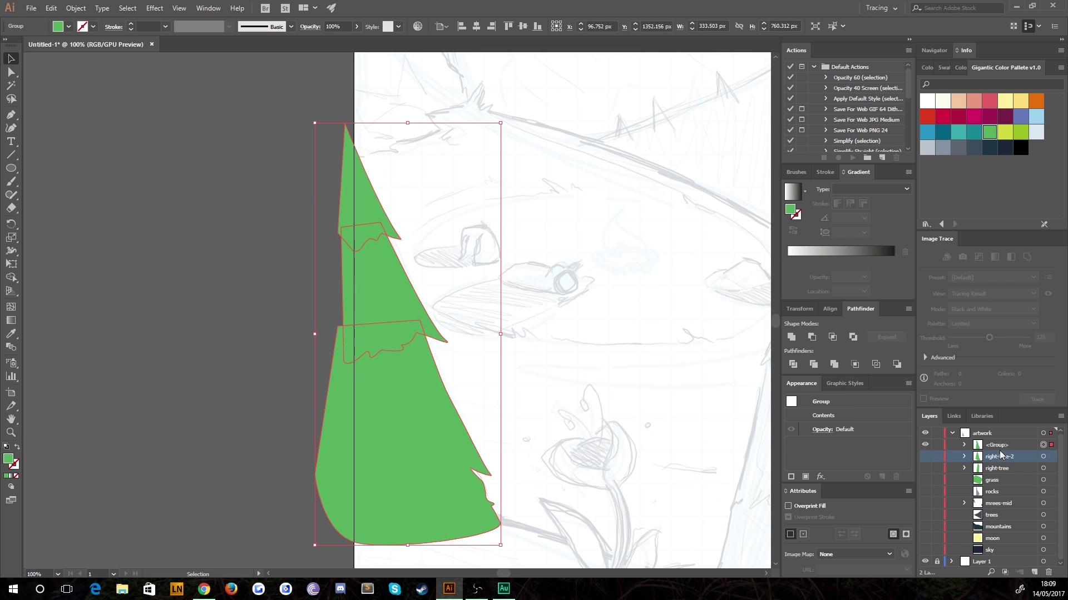
{"action": "double_click", "coordinate": [996, 446]}
{"action": "type", "text": "left-tree"}
{"action": "key", "text": "Return"}
{"action": "left_click", "coordinate": [924, 445]}
Draw the foreground hill with the Pen tool, curving its top along the sketched slope and extending the closed shape beyond the artboard.
{"action": "left_click", "coordinate": [12, 115]}
{"action": "left_click", "coordinate": [155, 336]}
{"action": "left_click_drag", "start_coordinate": [322, 291], "coordinate": [667, 467]}
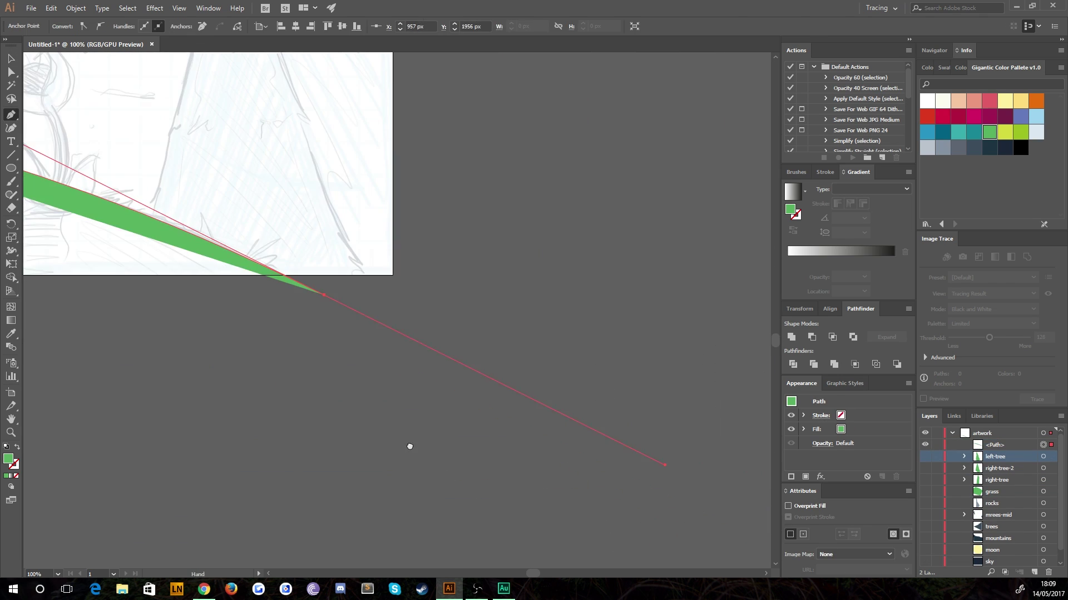
{"action": "left_click", "coordinate": [256, 388]}
{"action": "left_click", "coordinate": [245, 202]}
{"action": "left_click", "coordinate": [12, 58]}
Trace the tall curved grass tuft at the left end of the foreground slope as a closed shape.
{"action": "scroll", "coordinate": [281, 132], "scroll_direction": "up", "scroll_amount": 1}
{"action": "left_click", "coordinate": [11, 114]}
{"action": "left_click", "coordinate": [282, 265]}
{"action": "left_click_drag", "start_coordinate": [342, 153], "coordinate": [374, 124]}
{"action": "left_click_drag", "start_coordinate": [312, 270], "coordinate": [326, 343]}
{"action": "left_click", "coordinate": [283, 264]}
Trace more small blades and low grass bumps along the left part of the slope, including a thin leaning blade.
{"action": "mouse_move", "coordinate": [339, 202]}
{"action": "left_mouse_down"}
{"action": "mouse_move", "coordinate": [371, 179]}
{"action": "mouse_move", "coordinate": [362, 198]}
{"action": "left_mouse_up"}
{"action": "left_click_drag", "start_coordinate": [342, 247], "coordinate": [344, 251]}
{"action": "left_click", "coordinate": [449, 284]}
{"action": "left_click", "coordinate": [336, 261]}
{"action": "left_click_drag", "start_coordinate": [501, 278], "coordinate": [332, 278]}
{"action": "left_click_drag", "start_coordinate": [259, 245], "coordinate": [246, 228]}
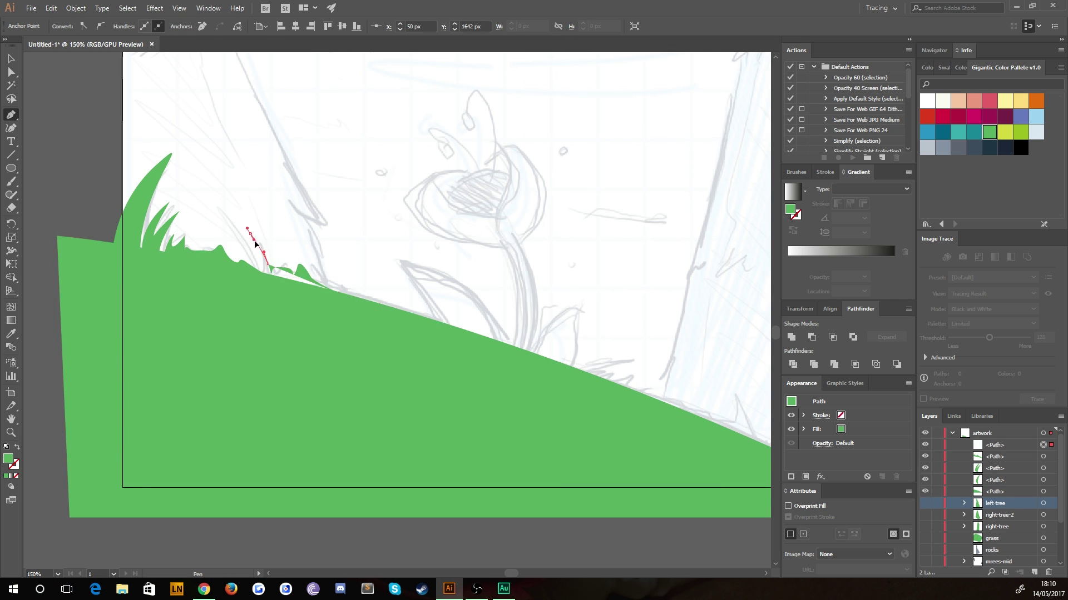
Trace the small spiky grass tuft on the slope just right of the flower as a closed shape.
{"action": "mouse_move", "coordinate": [575, 383]}
{"action": "left_mouse_down"}
{"action": "mouse_move", "coordinate": [306, 272]}
{"action": "mouse_move", "coordinate": [330, 273]}
{"action": "left_mouse_up"}
{"action": "left_click", "coordinate": [310, 261]}
{"action": "left_click", "coordinate": [349, 258]}
{"action": "left_click", "coordinate": [364, 265]}
{"action": "left_click", "coordinate": [310, 261]}
Trace the bumpy grass edge and curved blades along the lower right part of the slope and close the path.
{"action": "left_click_drag", "start_coordinate": [398, 324], "coordinate": [317, 308]}
{"action": "left_click", "coordinate": [288, 272]}
{"action": "left_click", "coordinate": [381, 269]}
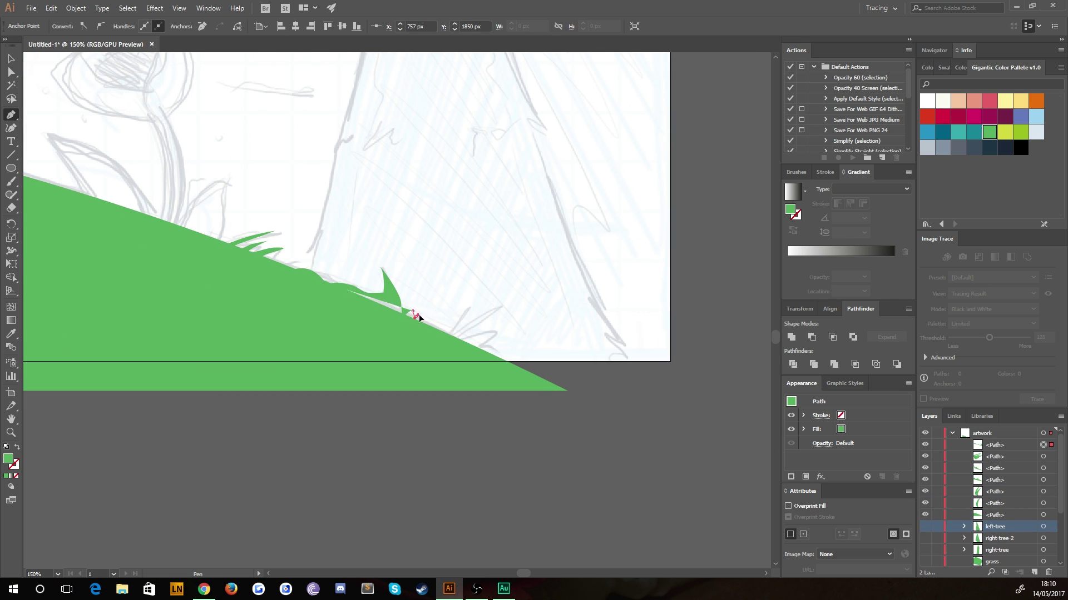
{"action": "left_click", "coordinate": [441, 337]}
{"action": "left_click_drag", "start_coordinate": [470, 302], "coordinate": [483, 298]}
{"action": "left_click_drag", "start_coordinate": [457, 339], "coordinate": [446, 363]}
{"action": "left_click_drag", "start_coordinate": [497, 333], "coordinate": [508, 333]}
{"action": "left_click", "coordinate": [288, 272]}
Unite the foreground hill and its grass pieces into one shape and fill it with the lime green swatch.
{"action": "key", "text": "ctrl+minus"}
{"action": "key", "text": "ctrl+minus"}
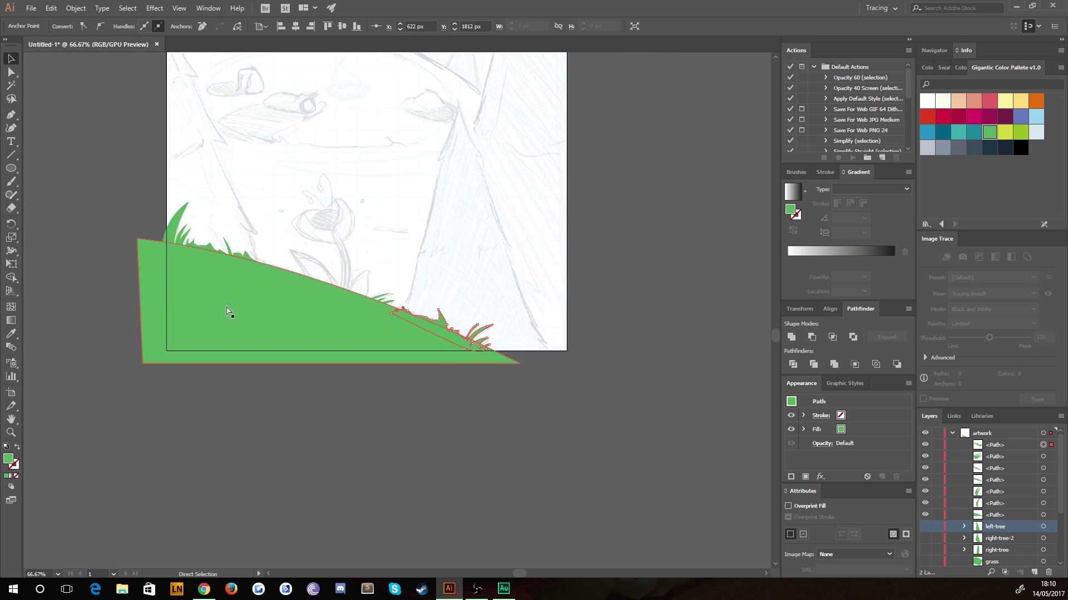
{"action": "left_click_drag", "start_coordinate": [231, 312], "coordinate": [313, 428]}
{"action": "key", "text": "v"}
{"action": "left_click", "coordinate": [791, 337]}
{"action": "left_click", "coordinate": [331, 446]}
{"action": "left_click", "coordinate": [1021, 132]}
{"action": "left_click", "coordinate": [635, 469]}
Show all the hidden artwork elements and fill the mid-ground grass with the lime green swatch.
{"action": "left_click_drag", "start_coordinate": [925, 456], "coordinate": [925, 562]}
{"action": "left_click", "coordinate": [586, 328]}
{"action": "left_click", "coordinate": [417, 278]}
{"action": "left_click", "coordinate": [1021, 132]}
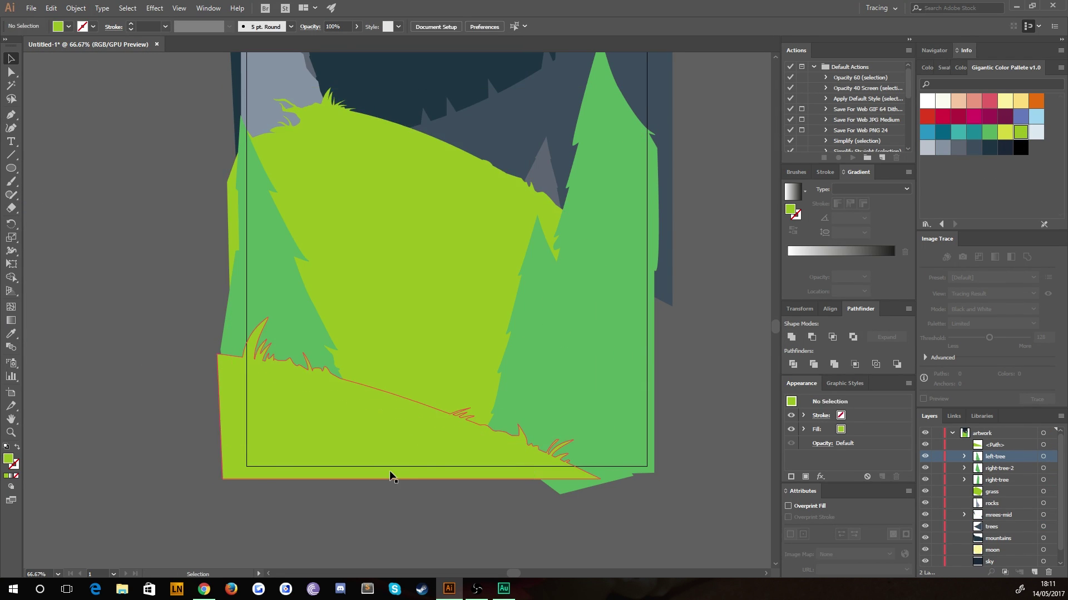
Recolour the foreground hill with the lighter yellow-green swatch to set it apart from the mid-ground grass.
{"action": "left_click", "coordinate": [391, 472]}
{"action": "left_click", "coordinate": [1004, 131]}
{"action": "key", "text": "ctrl+minus"}
{"action": "key", "text": "ctrl+minus"}
{"action": "scroll", "coordinate": [208, 284], "scroll_direction": "right", "scroll_amount": 2}
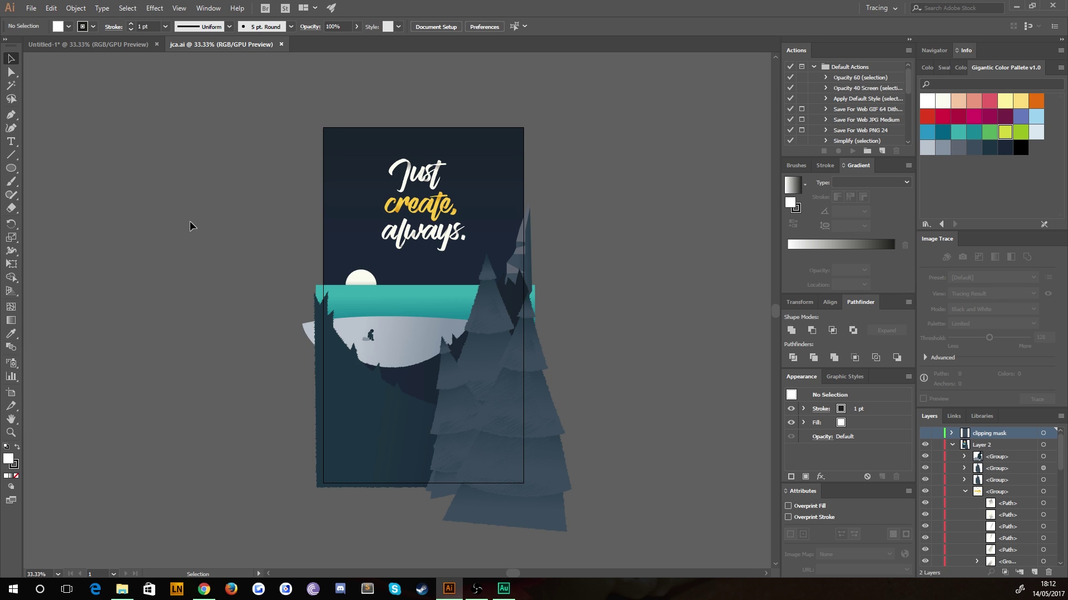
Return to the untitled landscape document from jca.ai and hide all the artwork elements so only the sketch shows.
{"action": "left_click", "coordinate": [112, 44]}
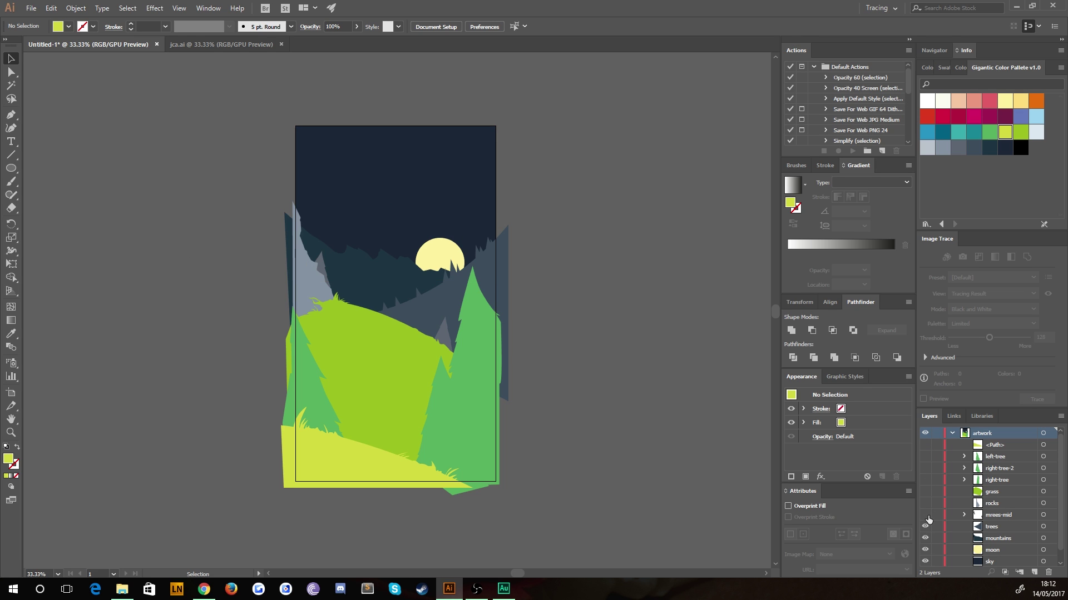
{"action": "left_click_drag", "start_coordinate": [927, 519], "coordinate": [925, 539]}
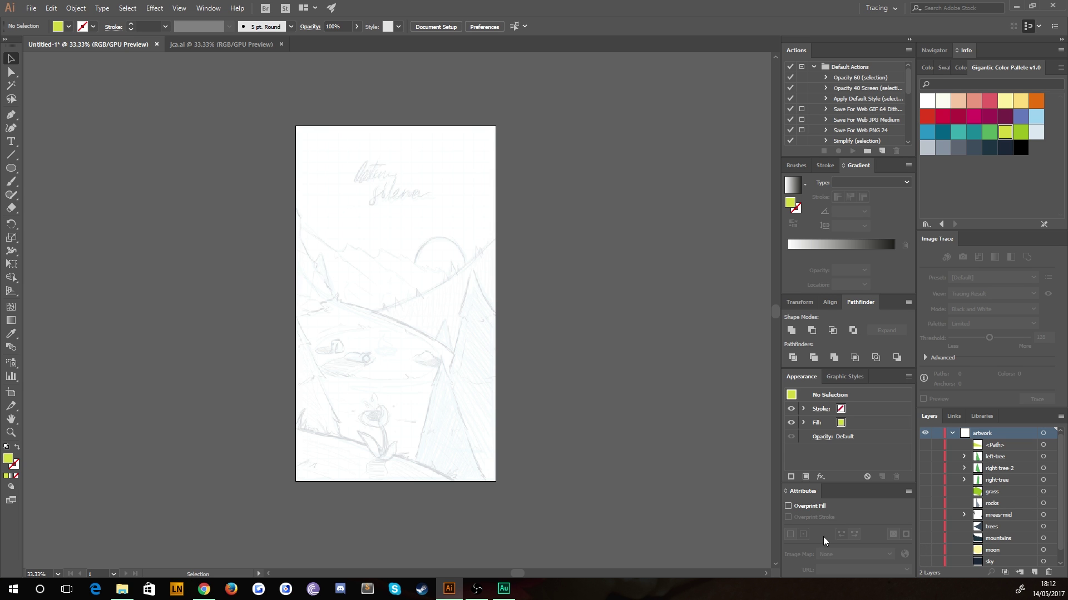